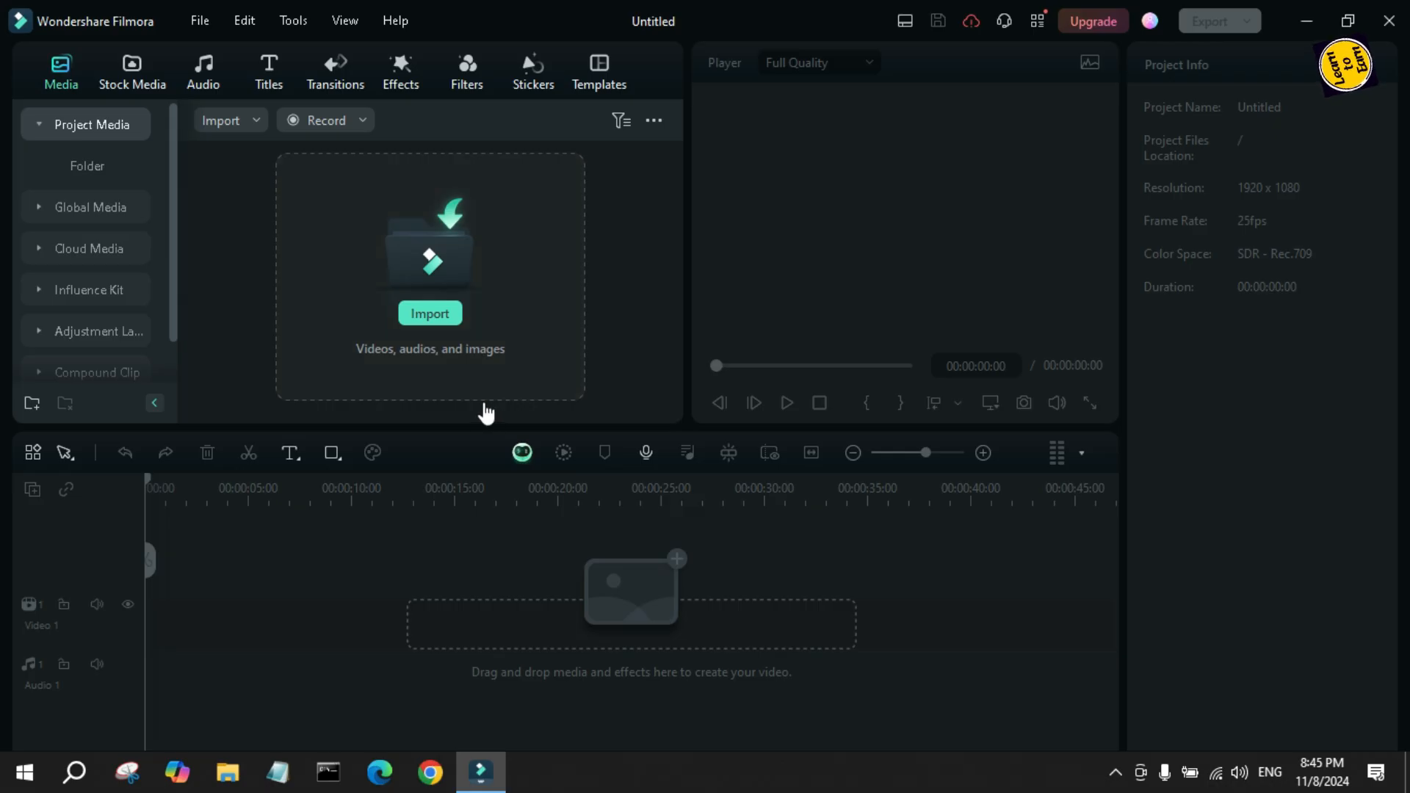
Import all clips except the two green-screen subscribe videos from the Stock Videos folder in Video Editing Data on drive E.
click(431, 312)
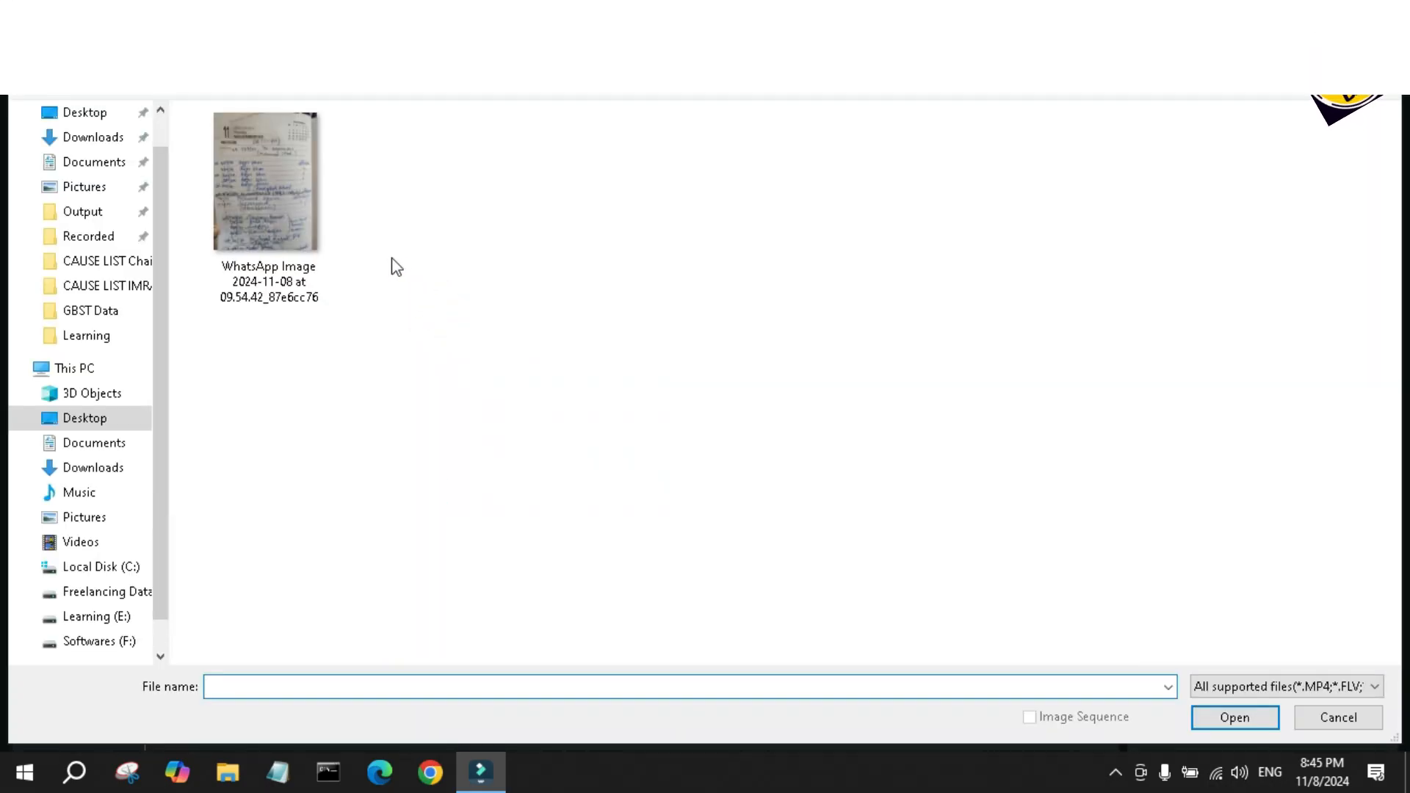
scroll(110, 591, down, 1)
click(92, 570)
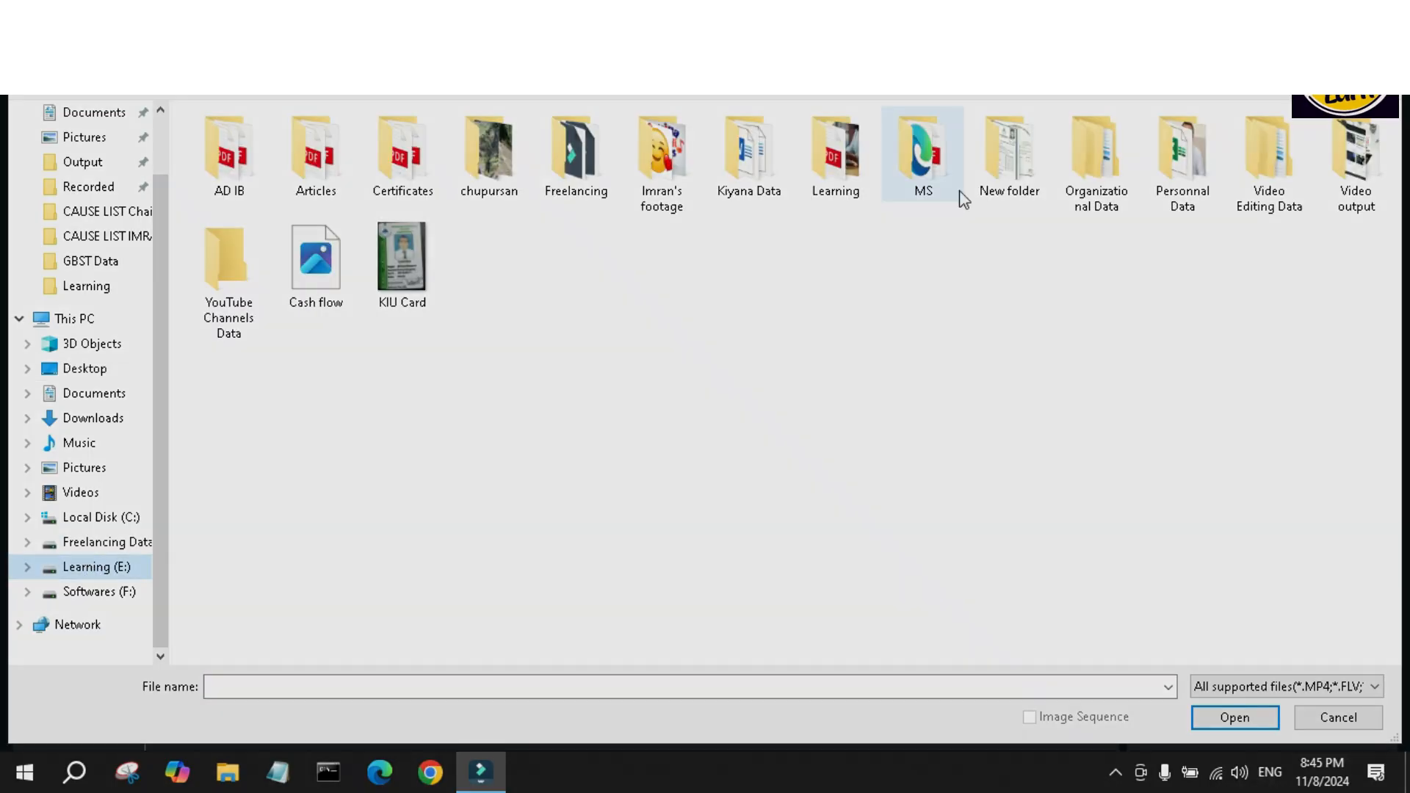
double_click(1279, 171)
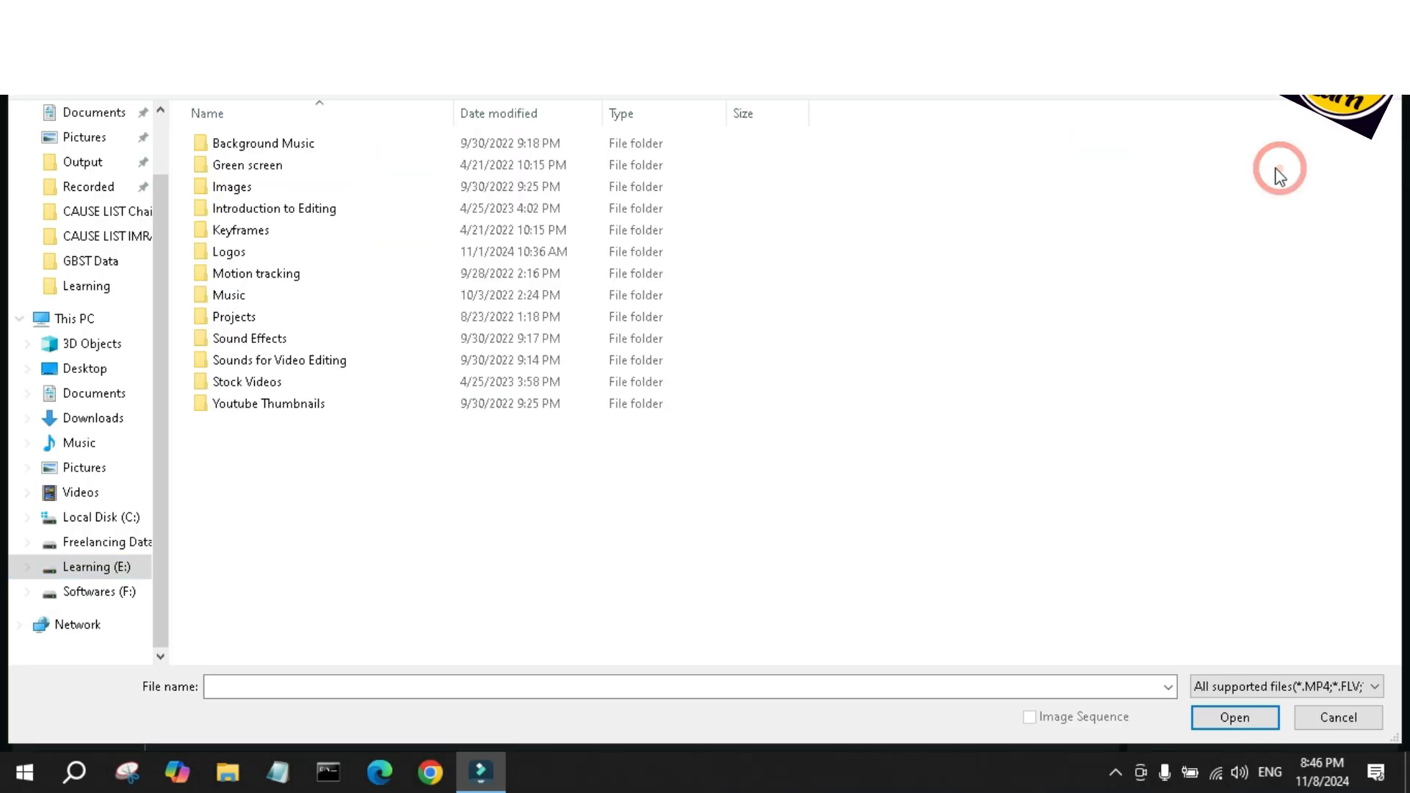
double_click(244, 382)
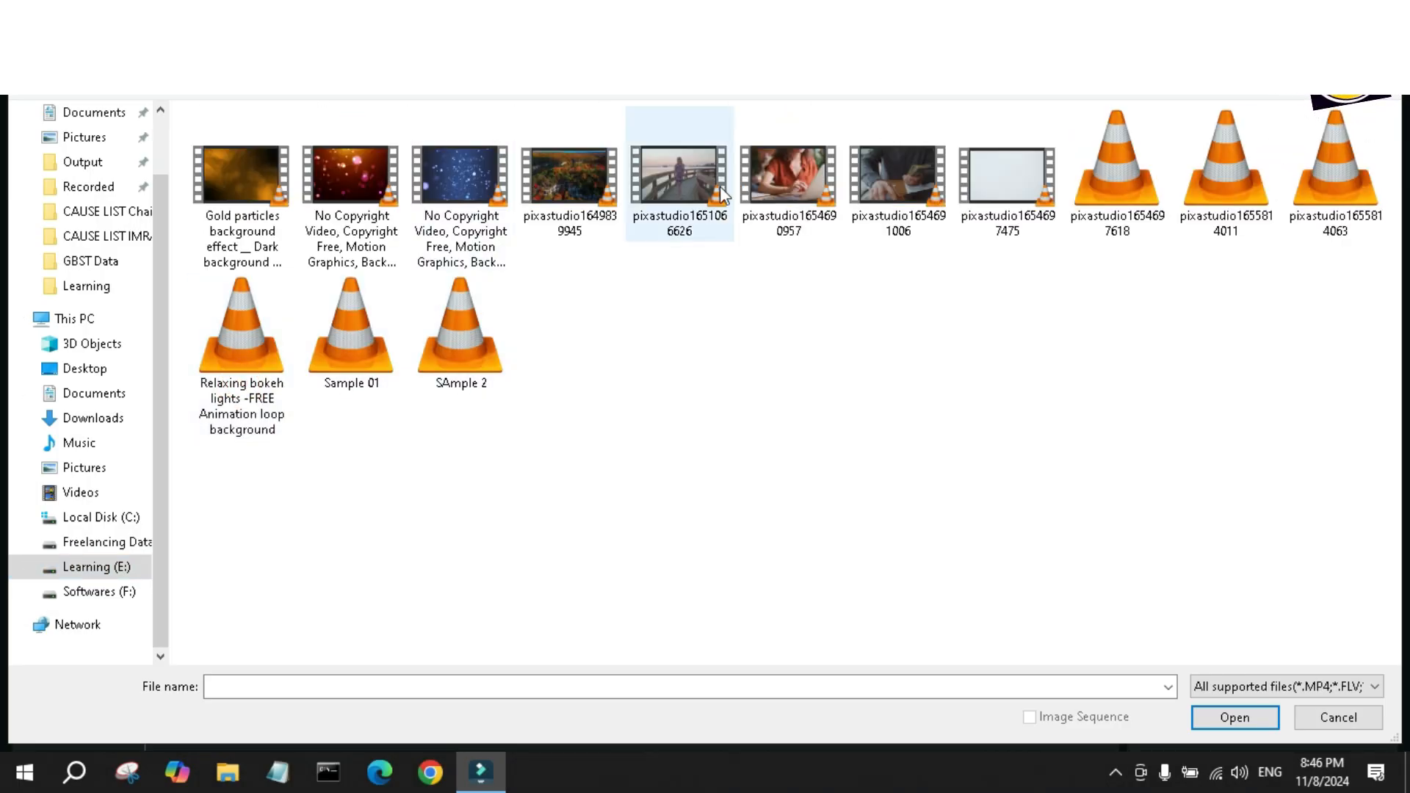
drag(1112, 389, 238, 169)
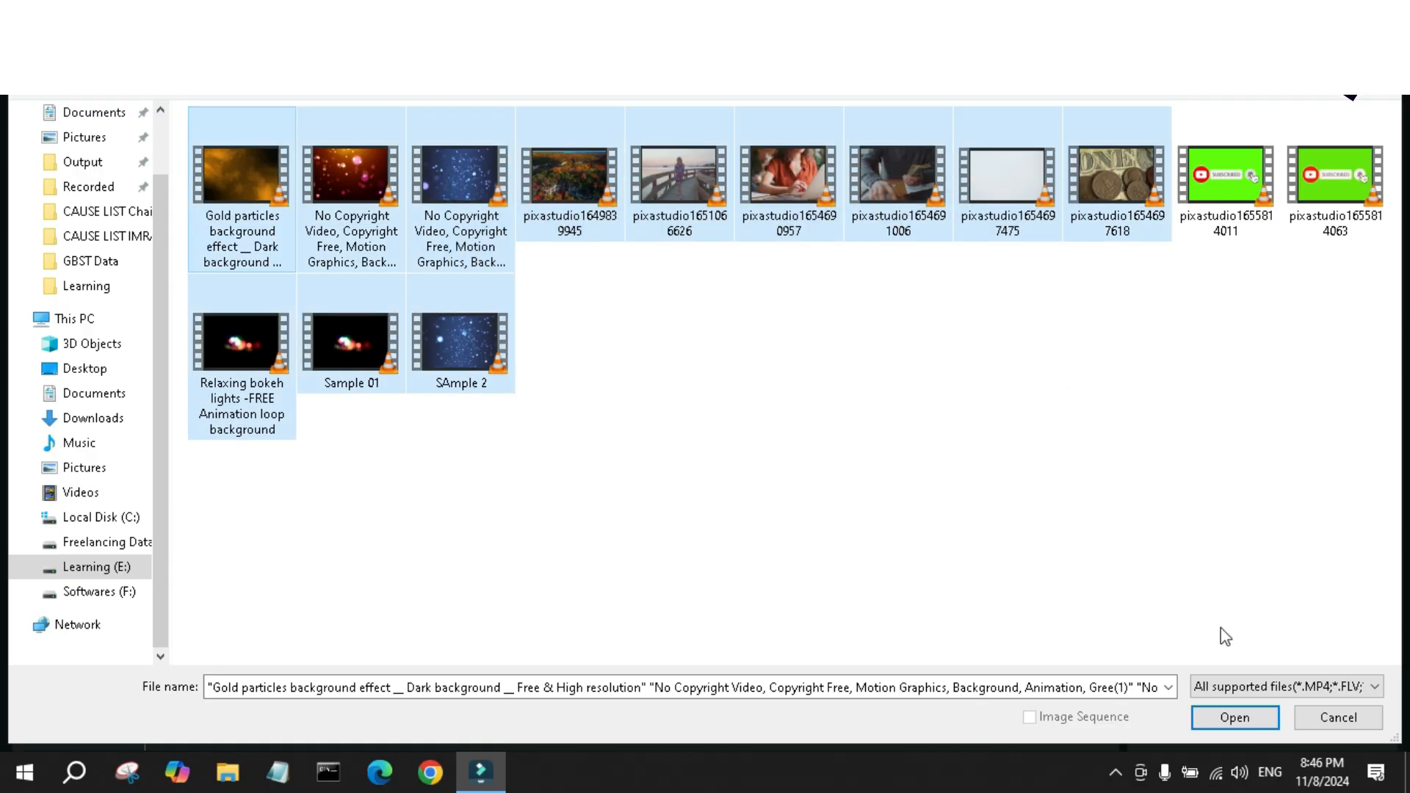
click(1235, 717)
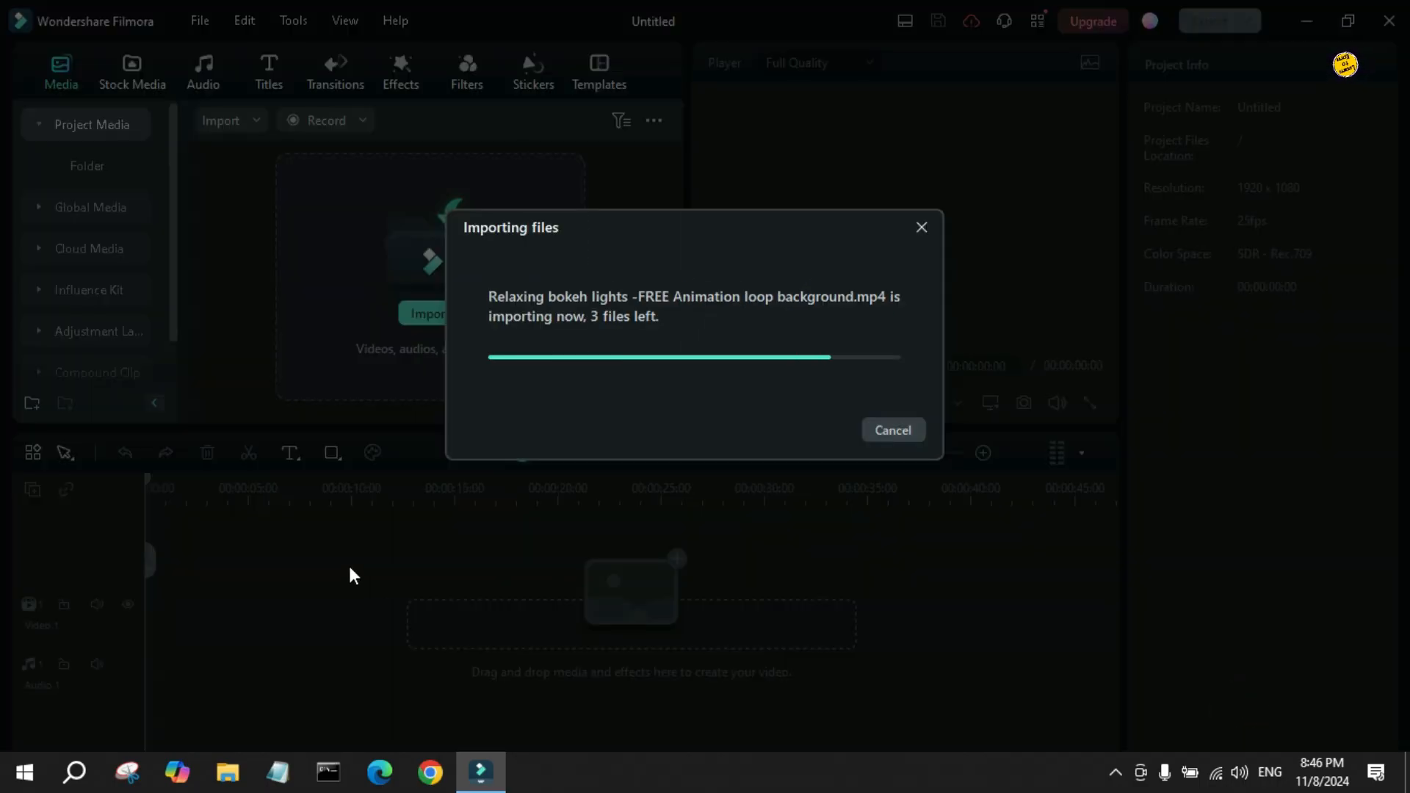
scroll(536, 311, down, 5)
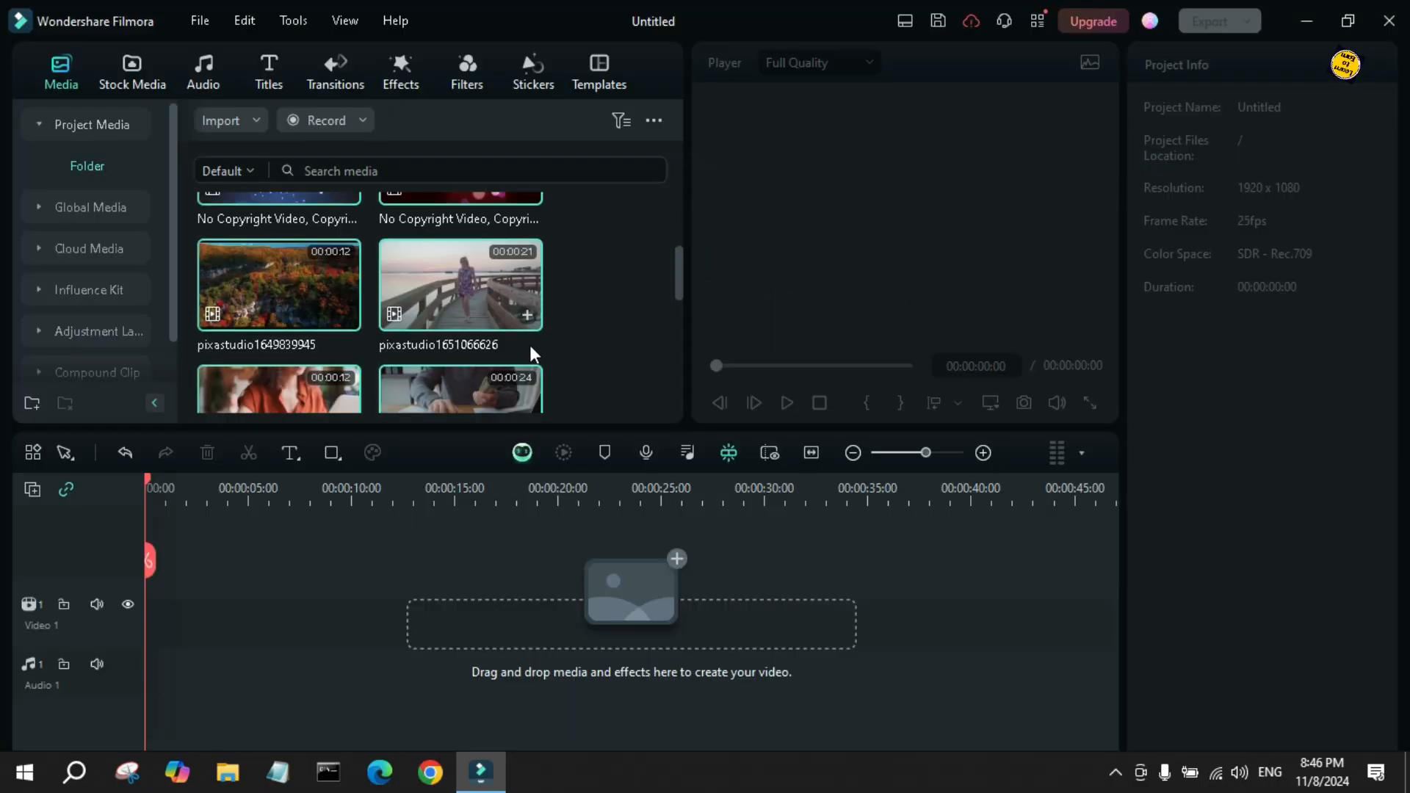
scroll(527, 346, up, 5)
scroll(509, 335, down, 8)
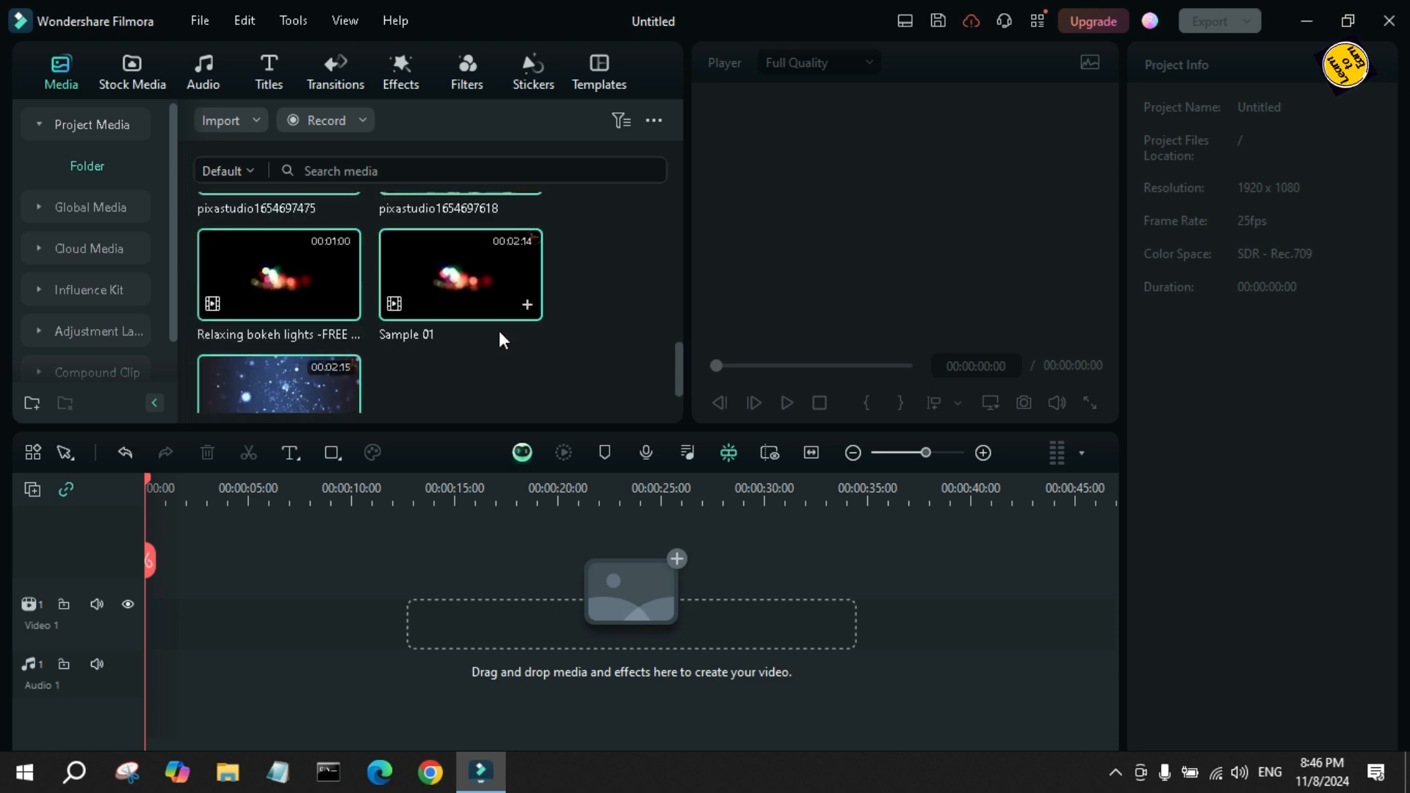
scroll(419, 331, up, 10)
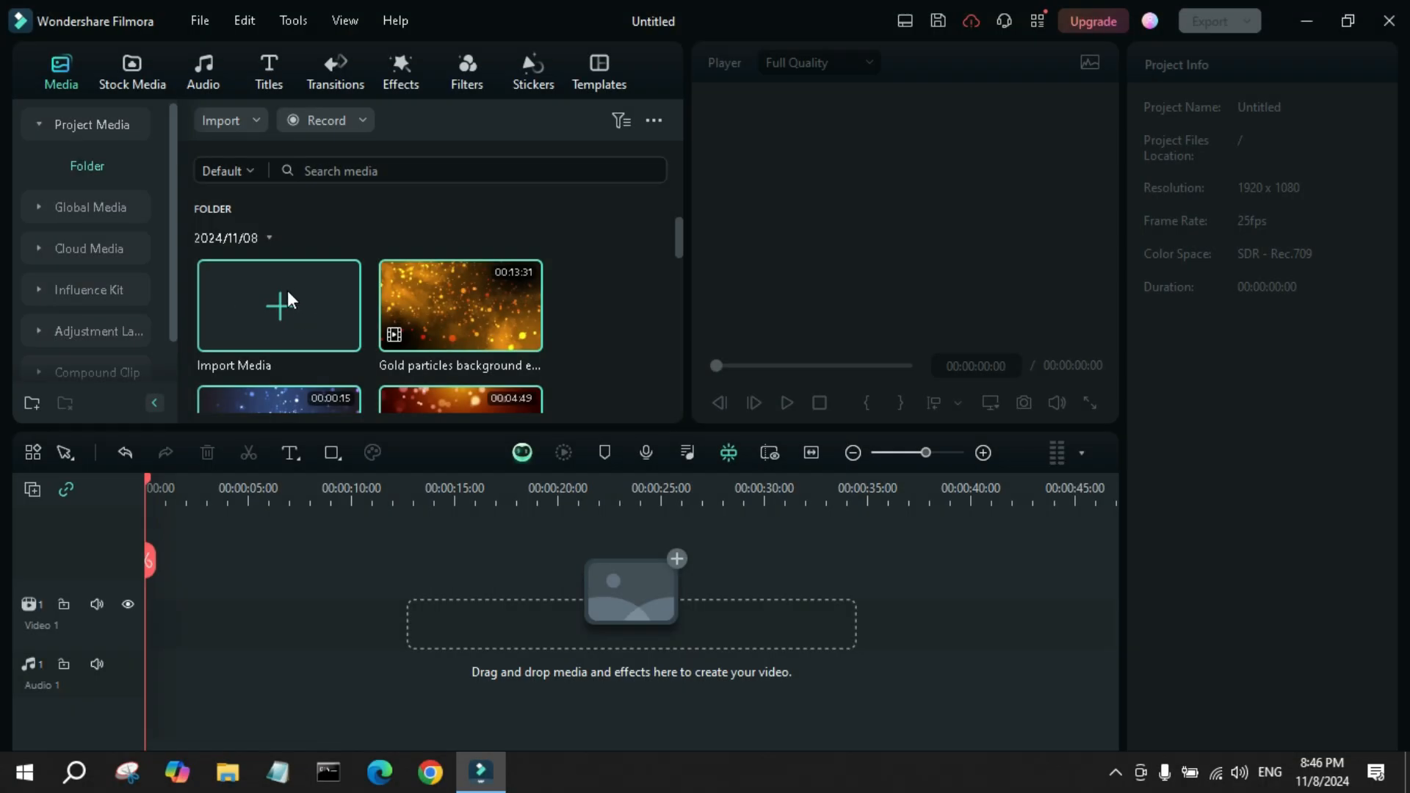
Import all the audio tracks from the Music folder inside Video Editing Data into the project media.
click(284, 307)
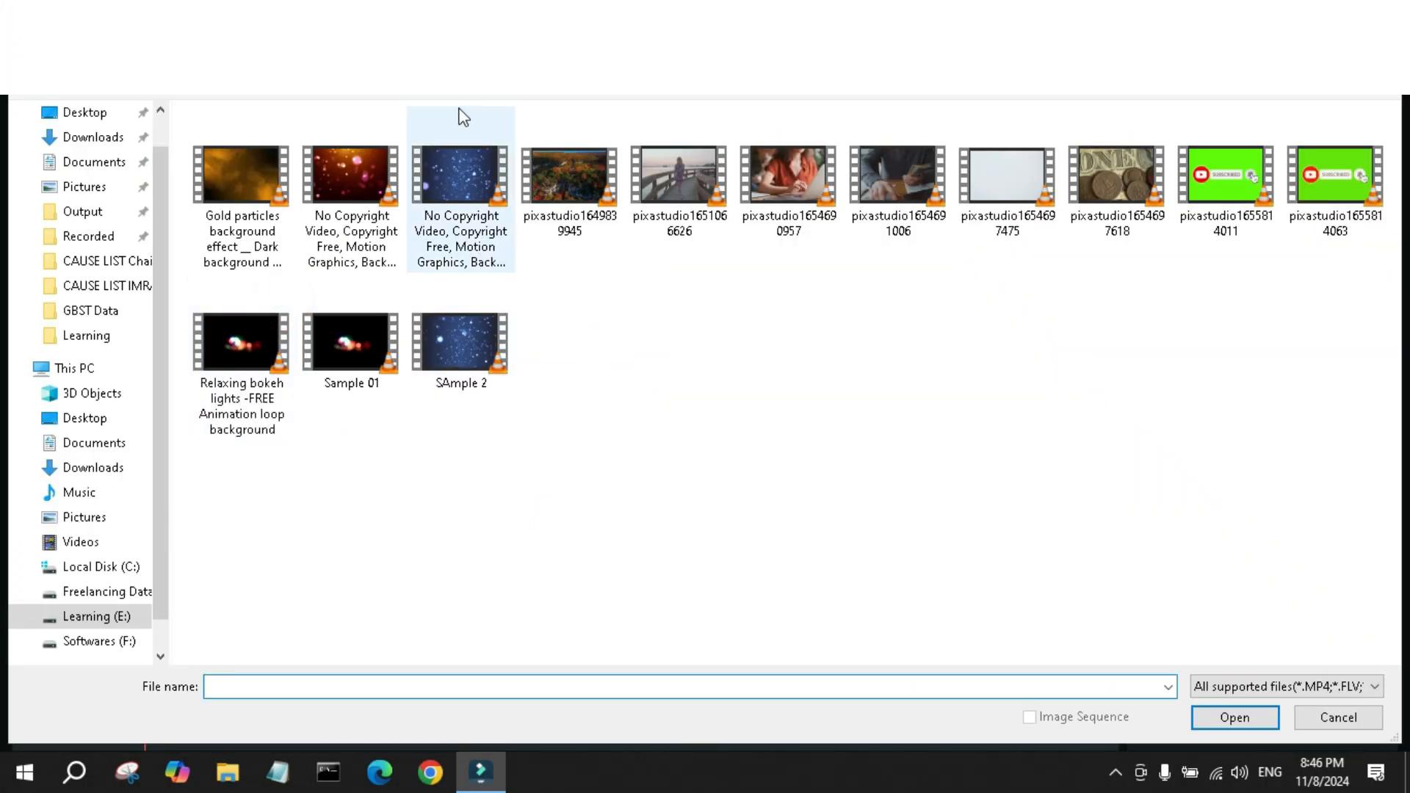
click(389, 48)
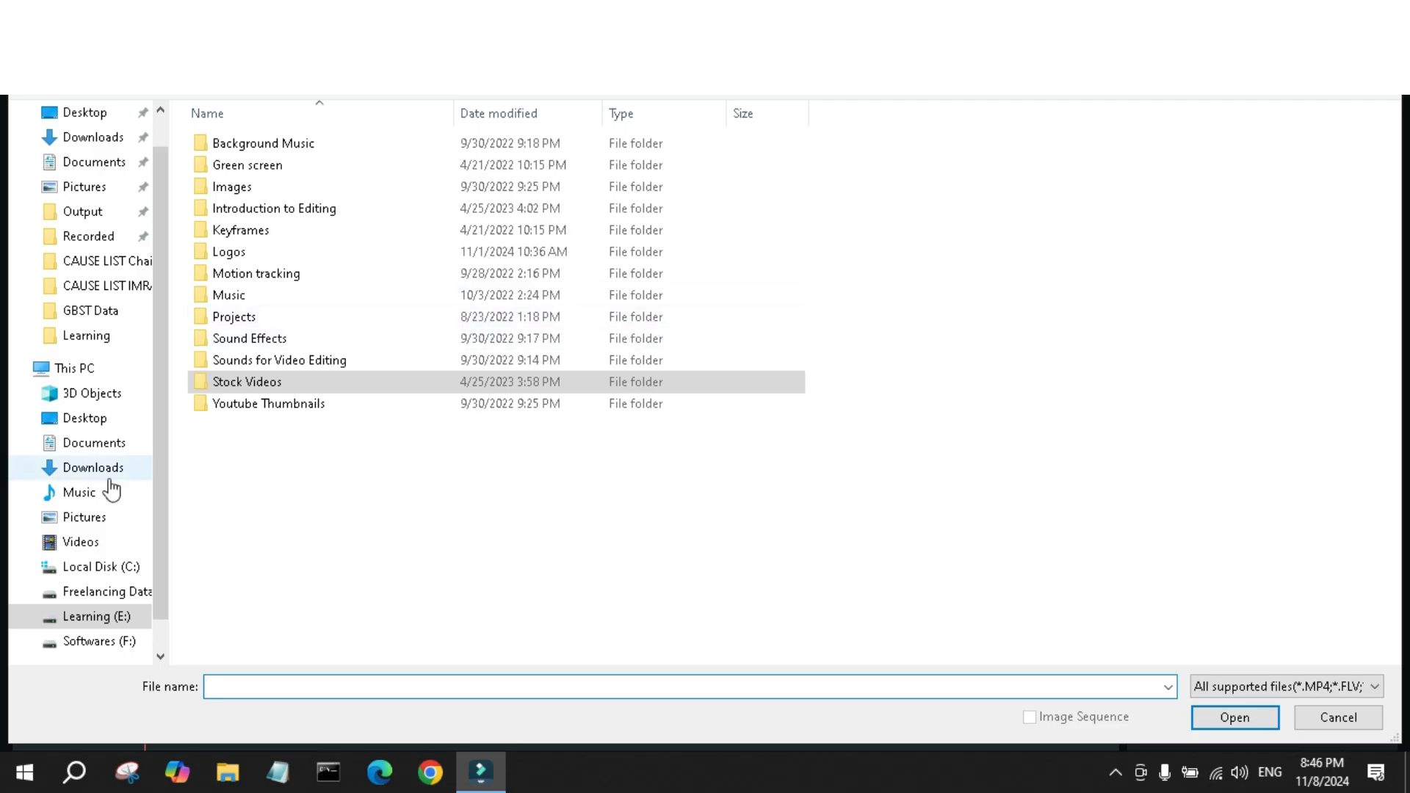
double_click(230, 297)
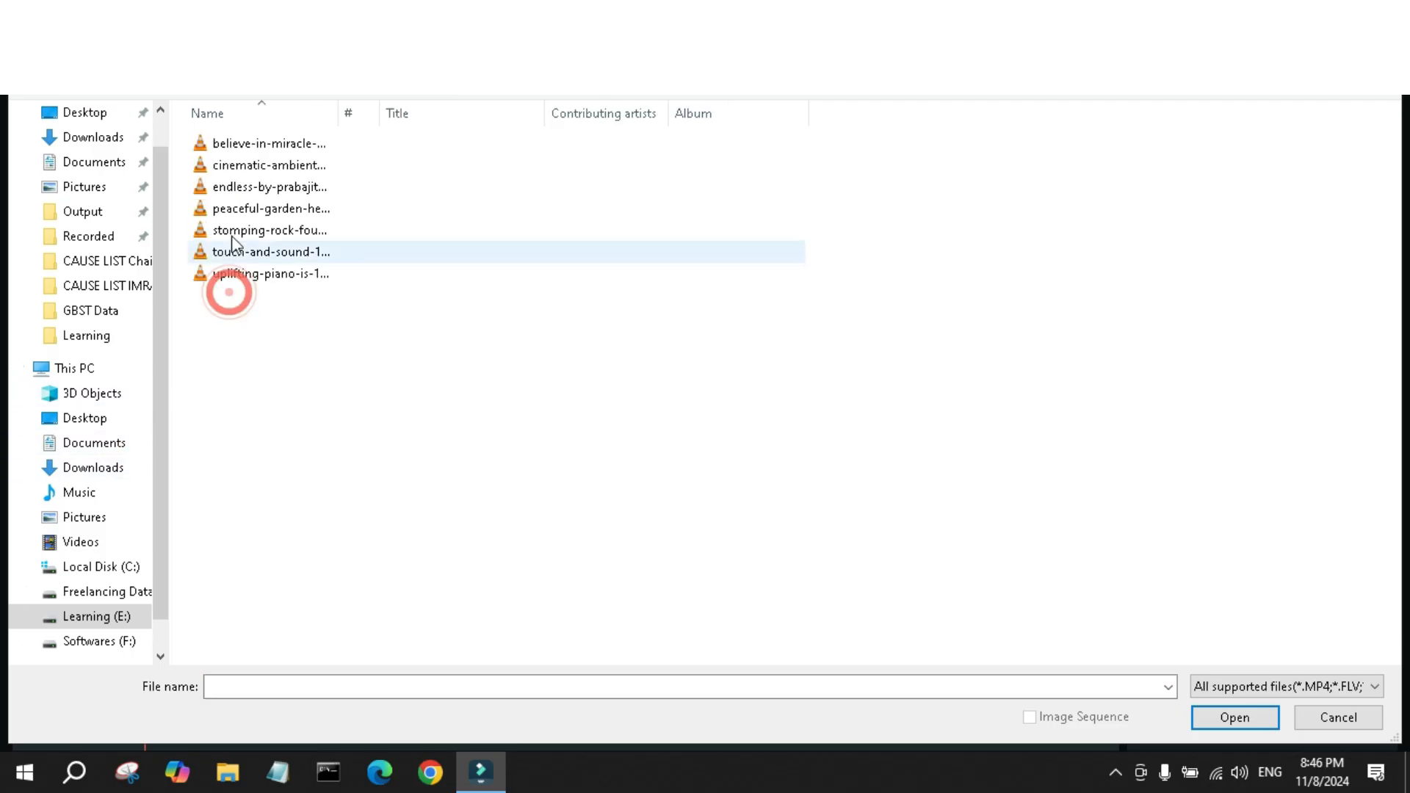
drag(299, 340, 243, 128)
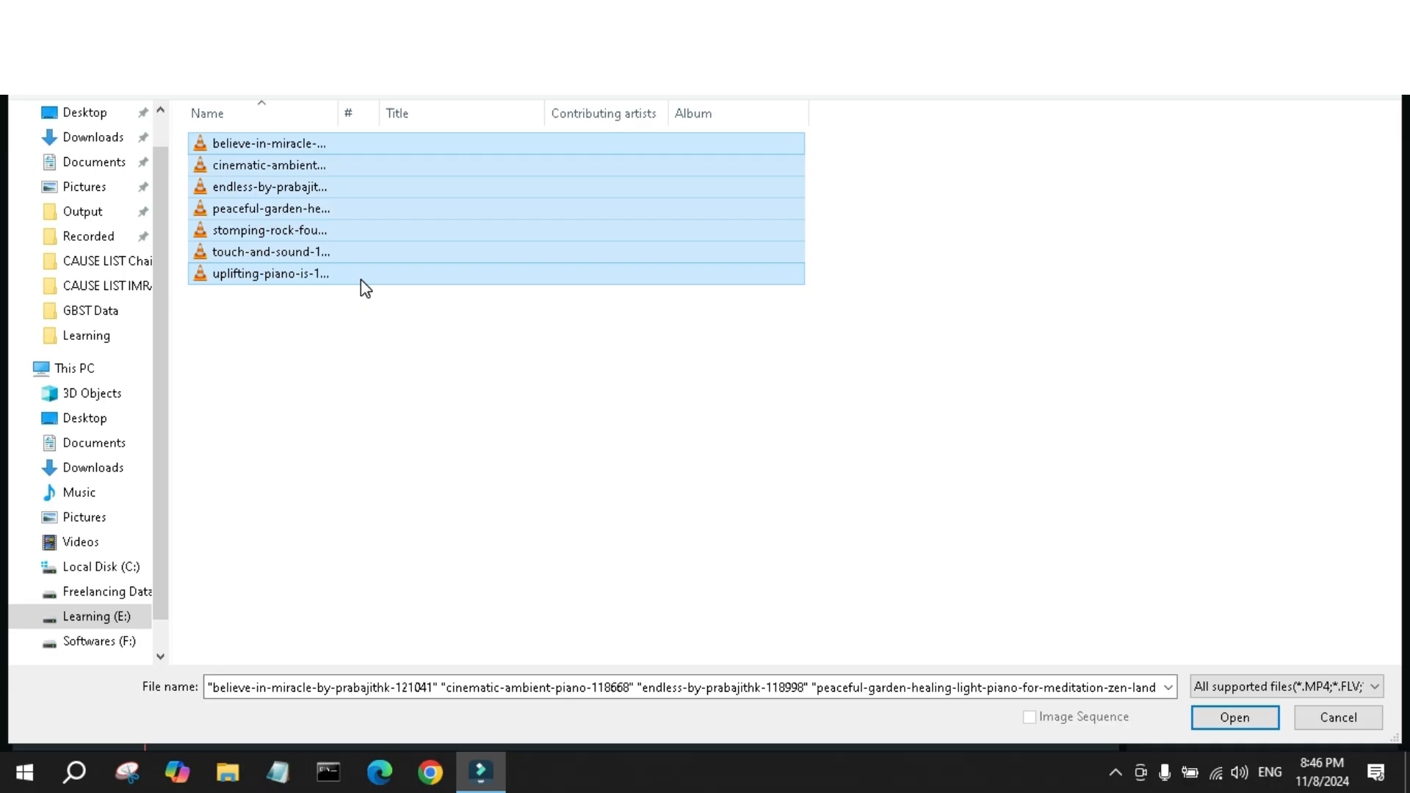
click(1235, 717)
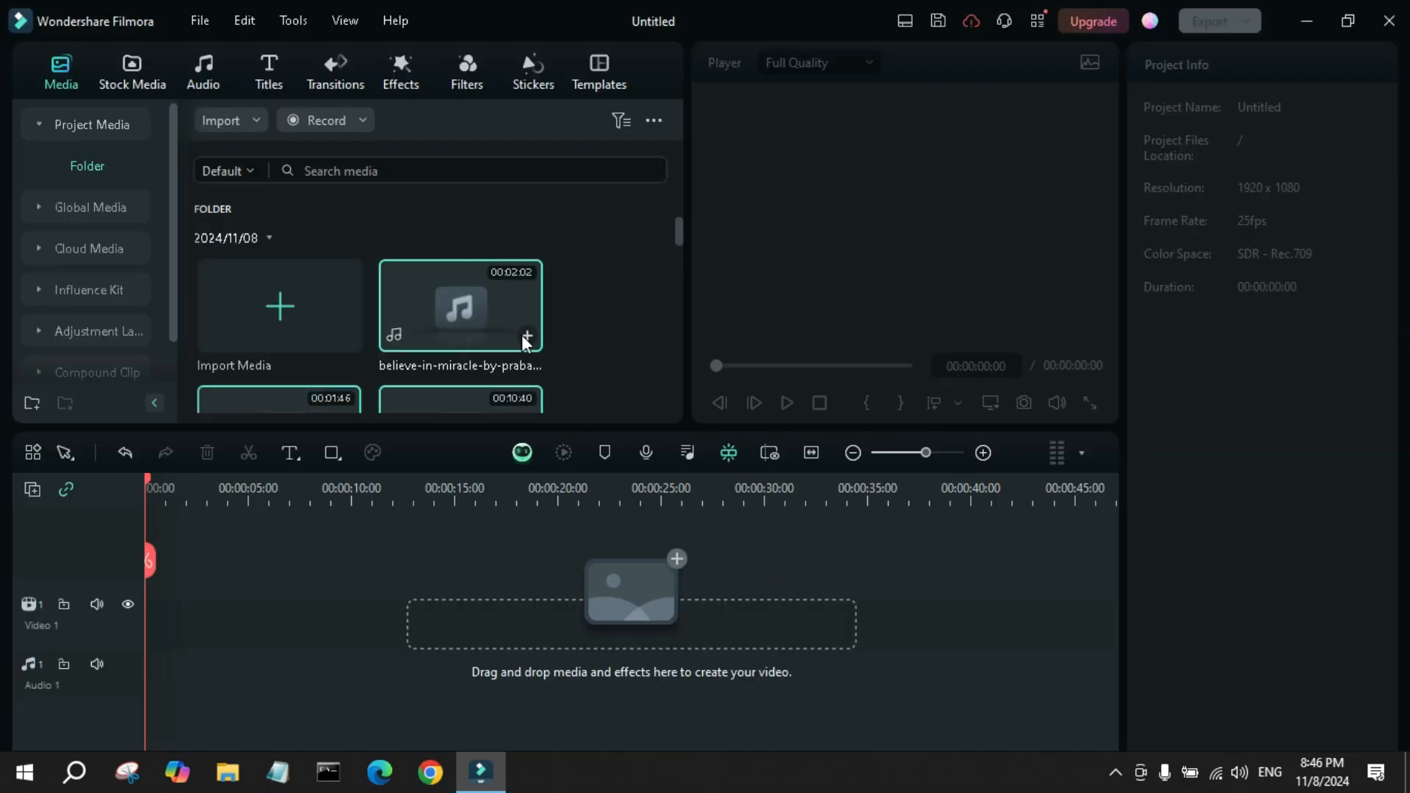
Filter the project media by Audio and look through the imported tracks.
click(620, 121)
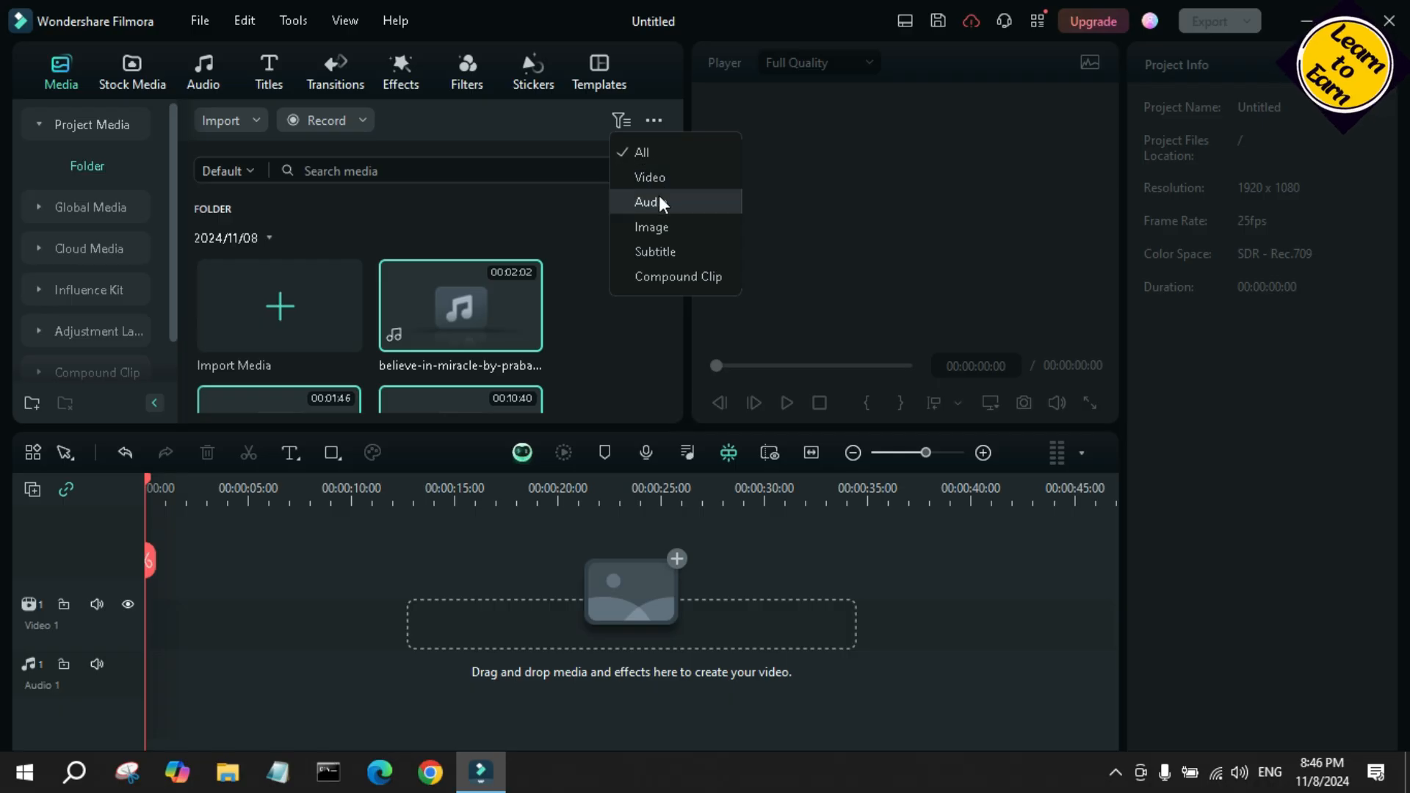
click(658, 199)
scroll(507, 328, down, 5)
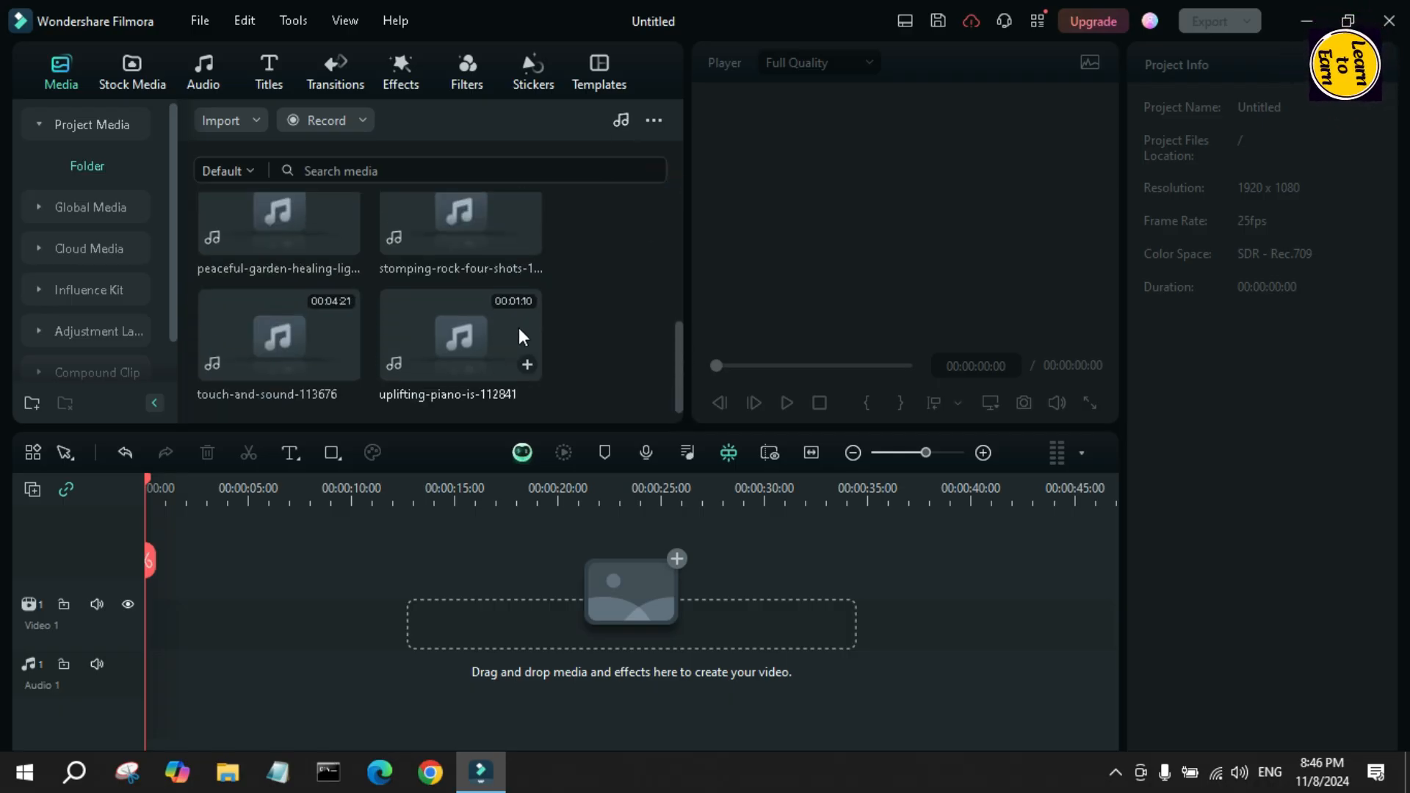
scroll(524, 328, up, 5)
scroll(531, 323, down, 3)
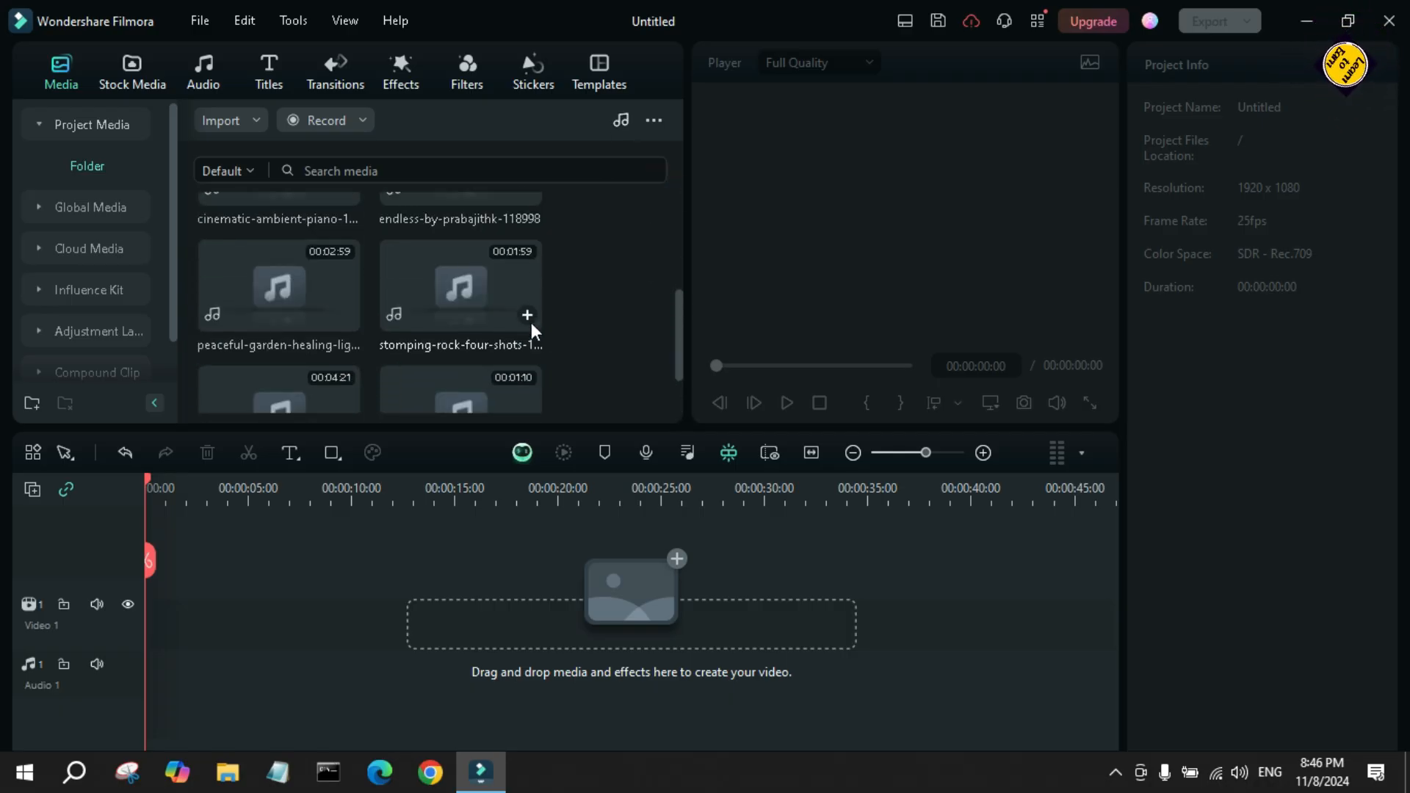
Switch the project media filter to Video and look through the imported clips.
click(620, 120)
click(644, 184)
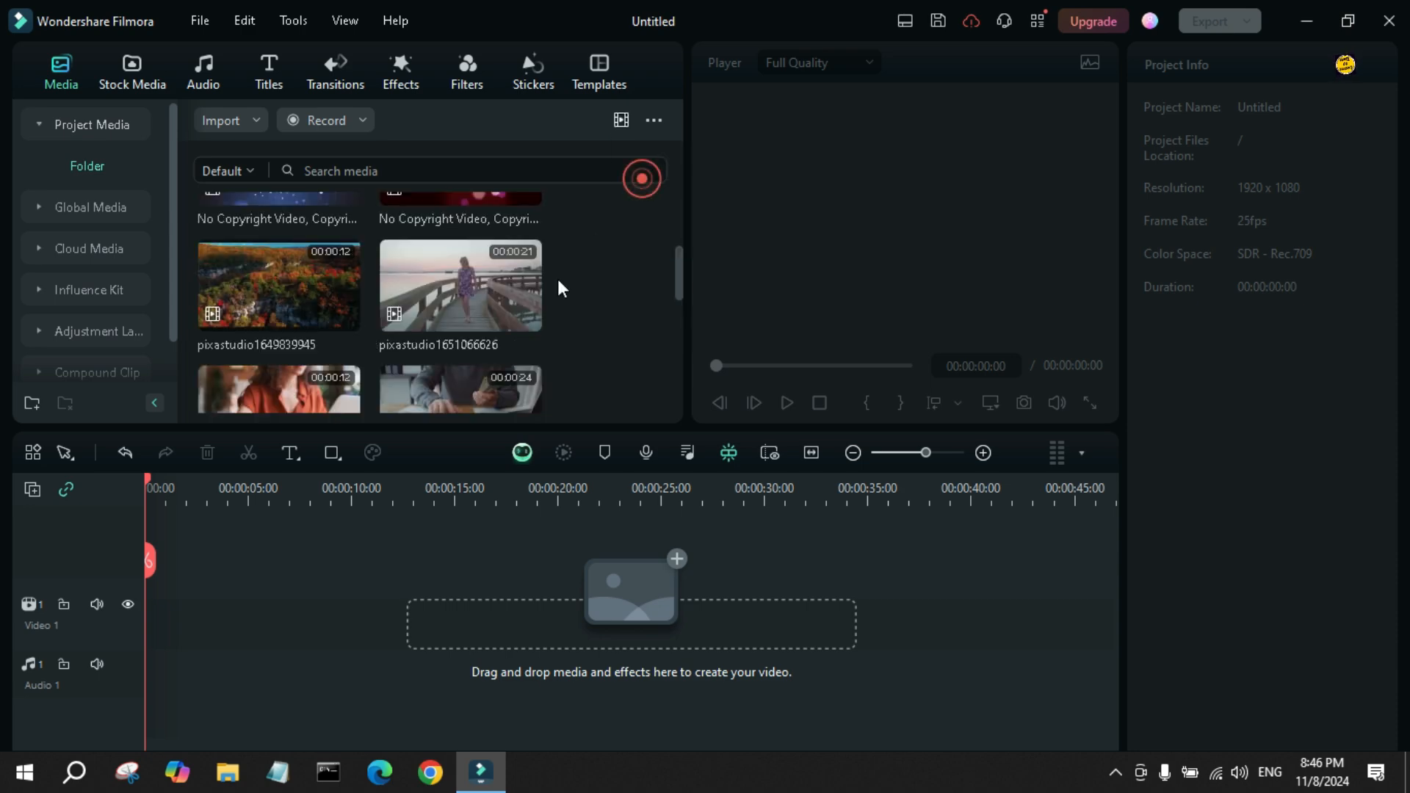
scroll(561, 273, down, 2)
scroll(567, 265, up, 5)
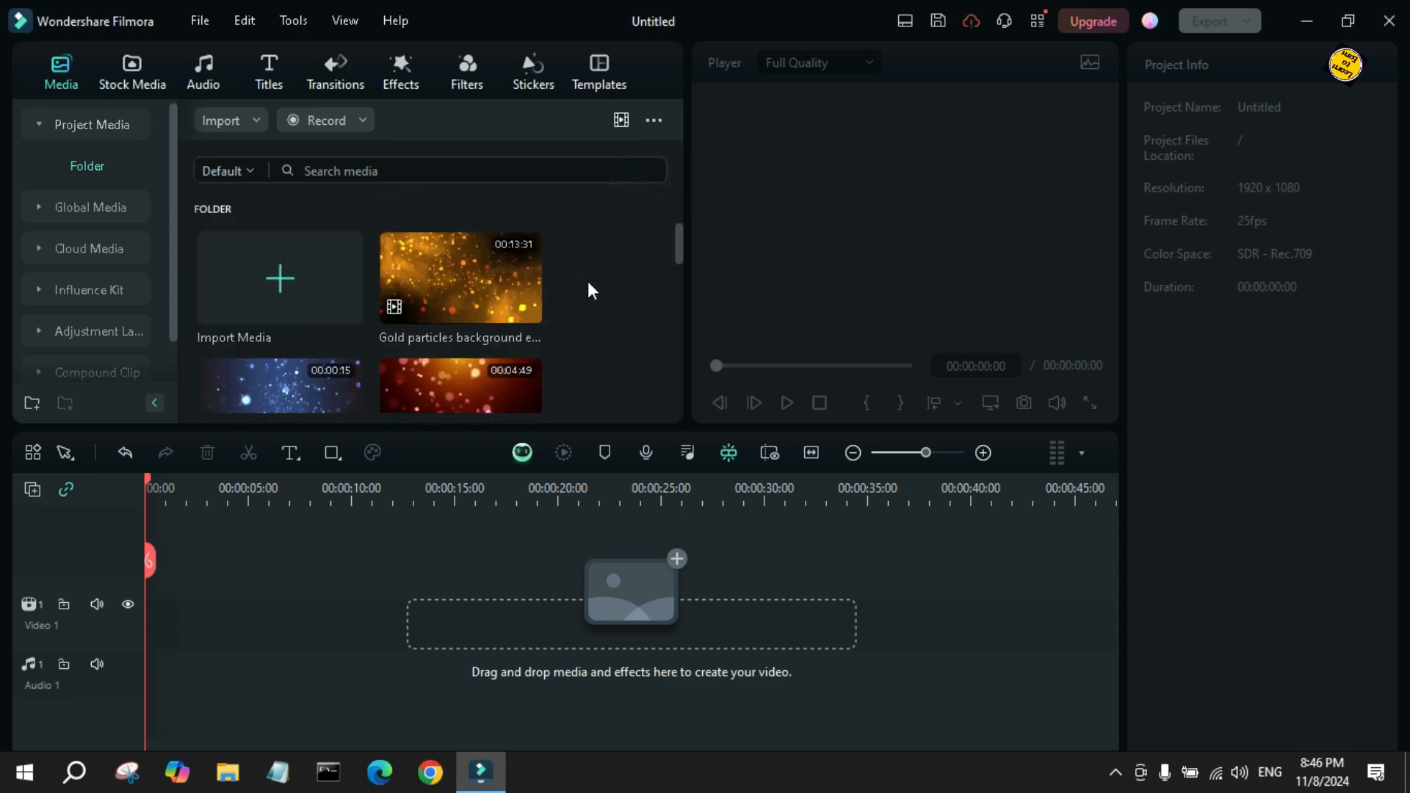
scroll(587, 285, down, 3)
scroll(632, 147, up, 5)
Set the project media filter back to All and look over the mixed video and audio files.
click(622, 121)
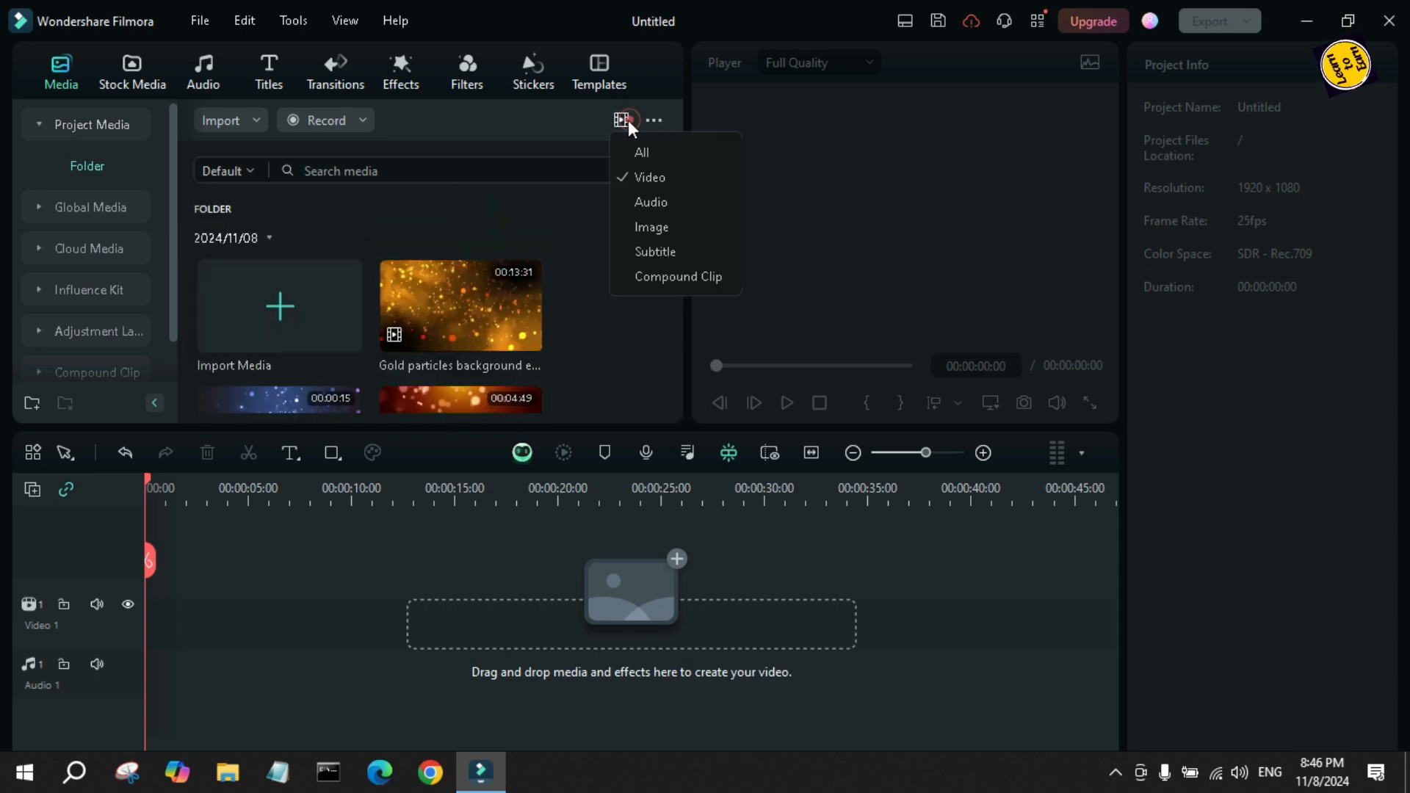
click(638, 150)
scroll(606, 306, down, 3)
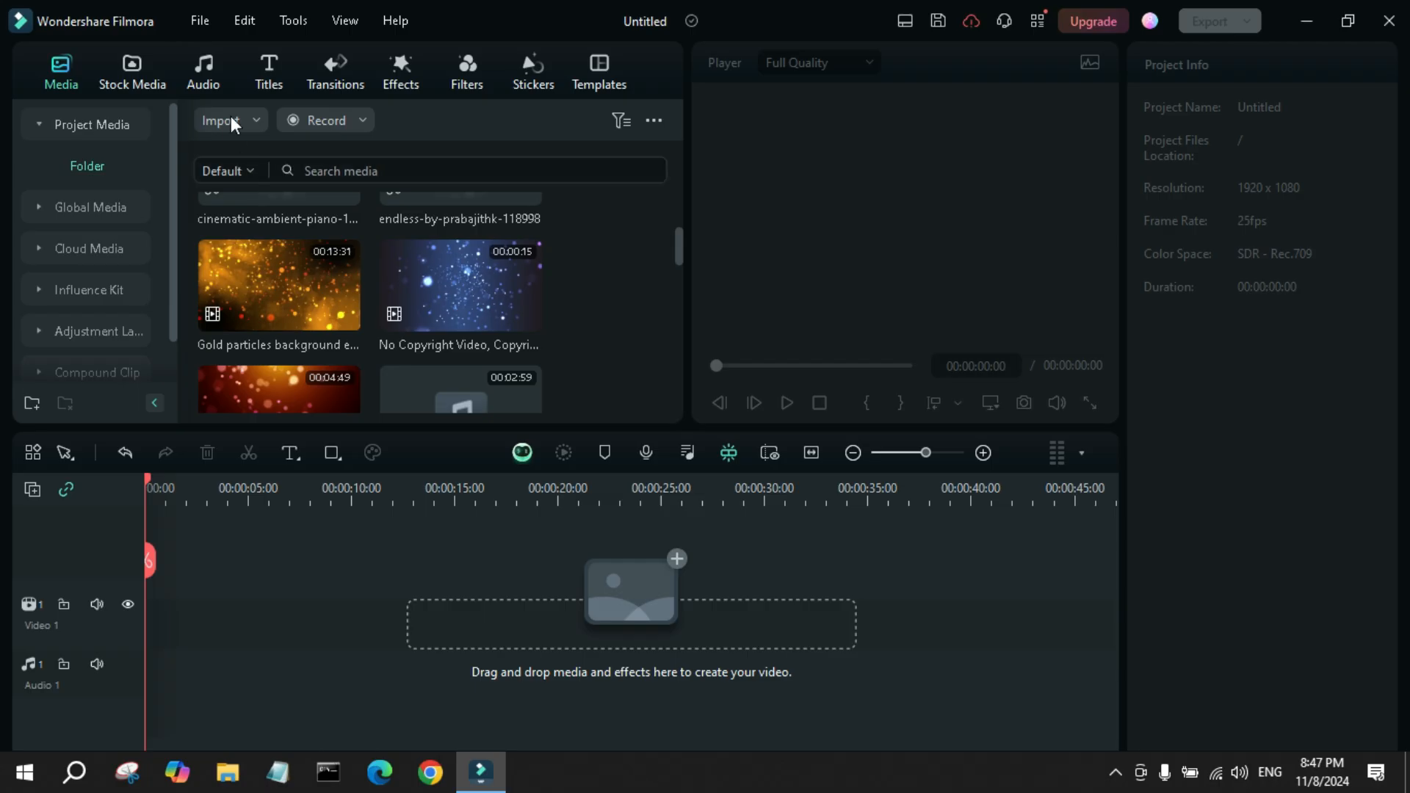
Import all the pictures from the Images folder inside Video Editing Data into the project media.
scroll(437, 307, up, 3)
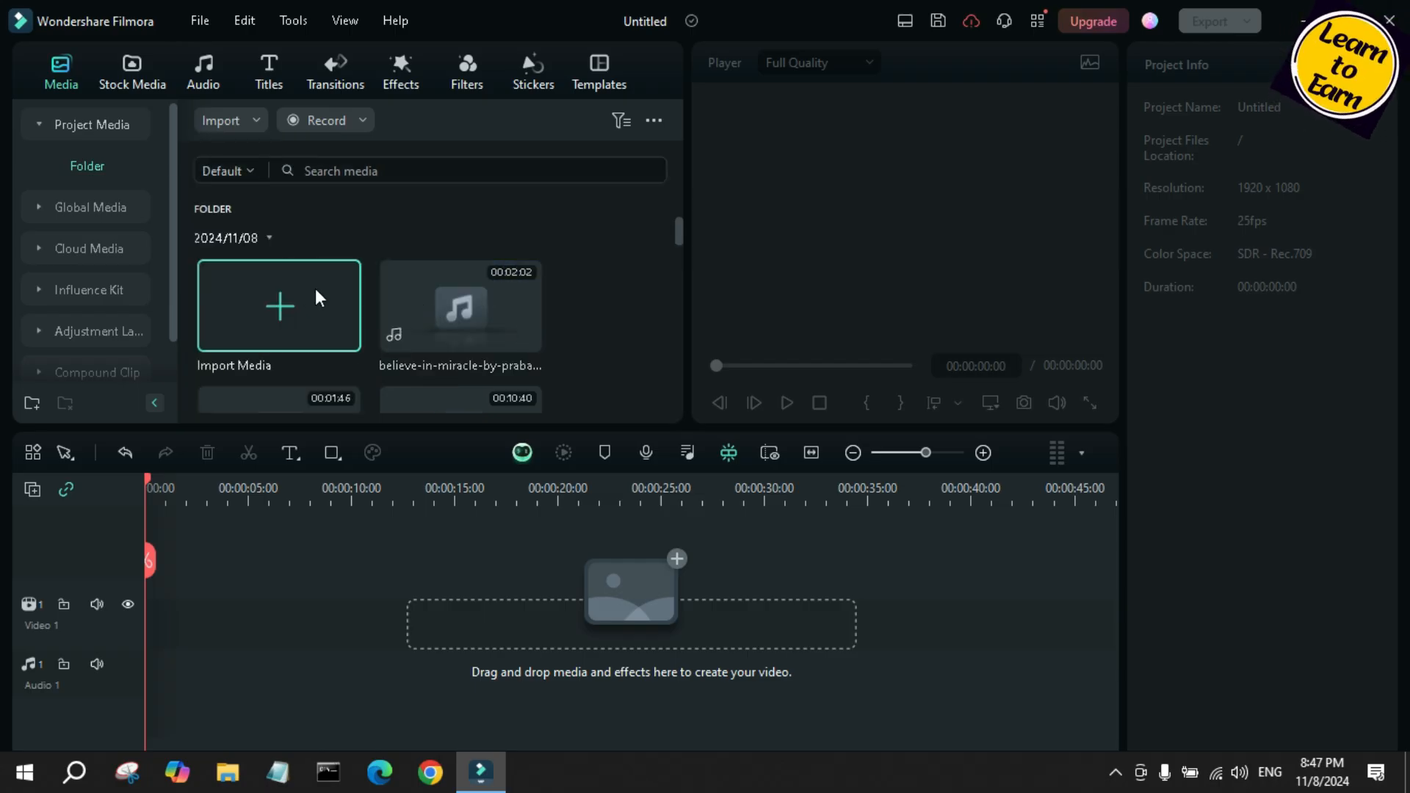
click(279, 310)
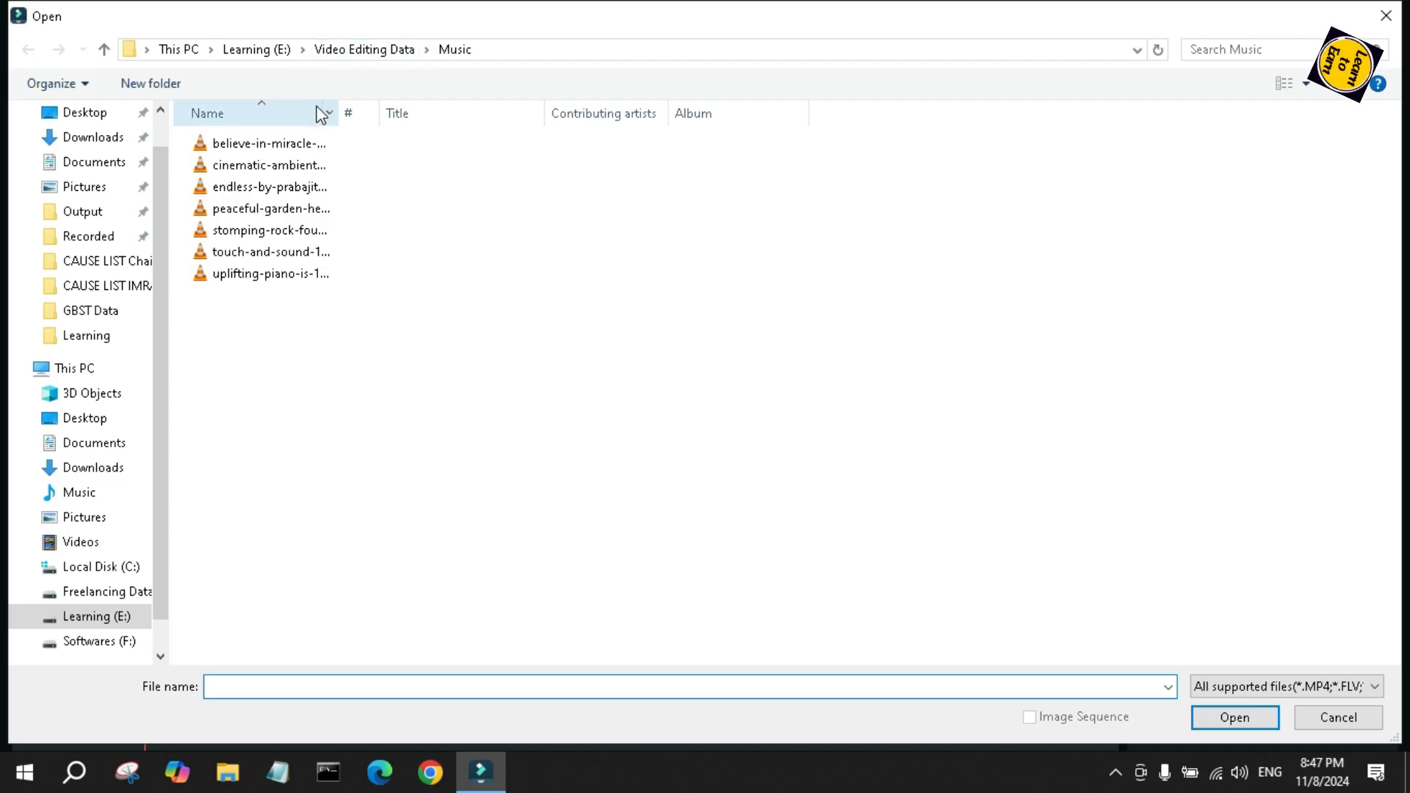
click(374, 43)
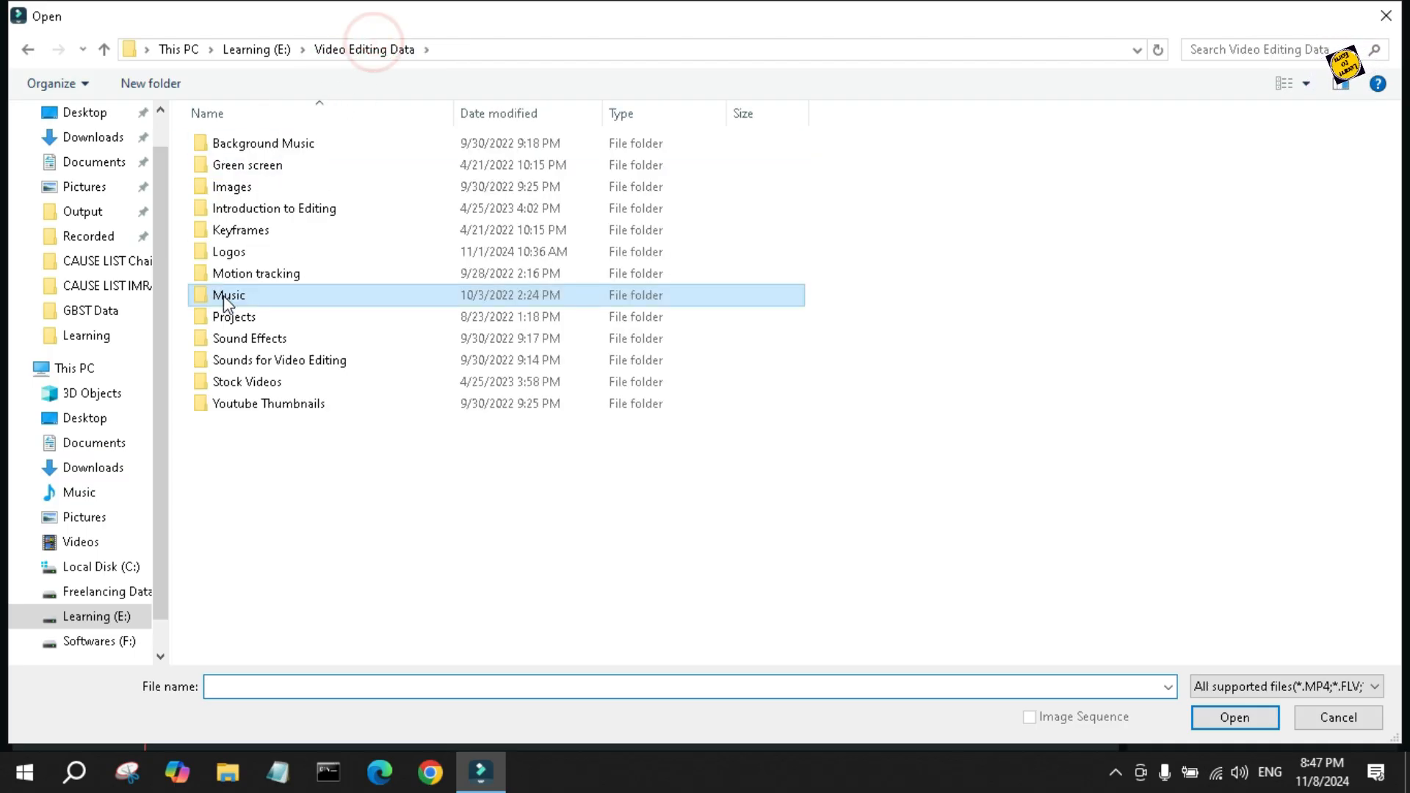
double_click(246, 189)
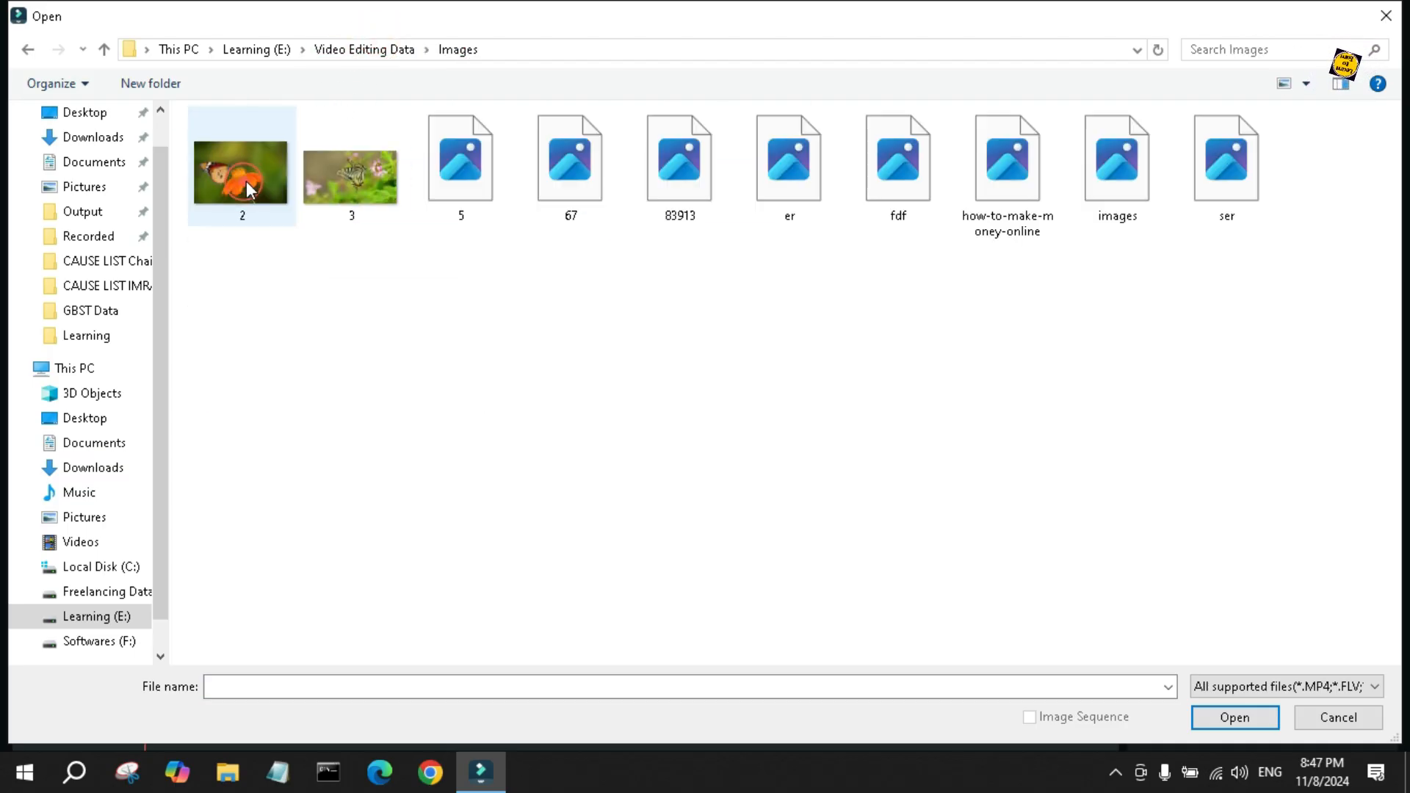
drag(263, 271, 1263, 157)
click(1249, 721)
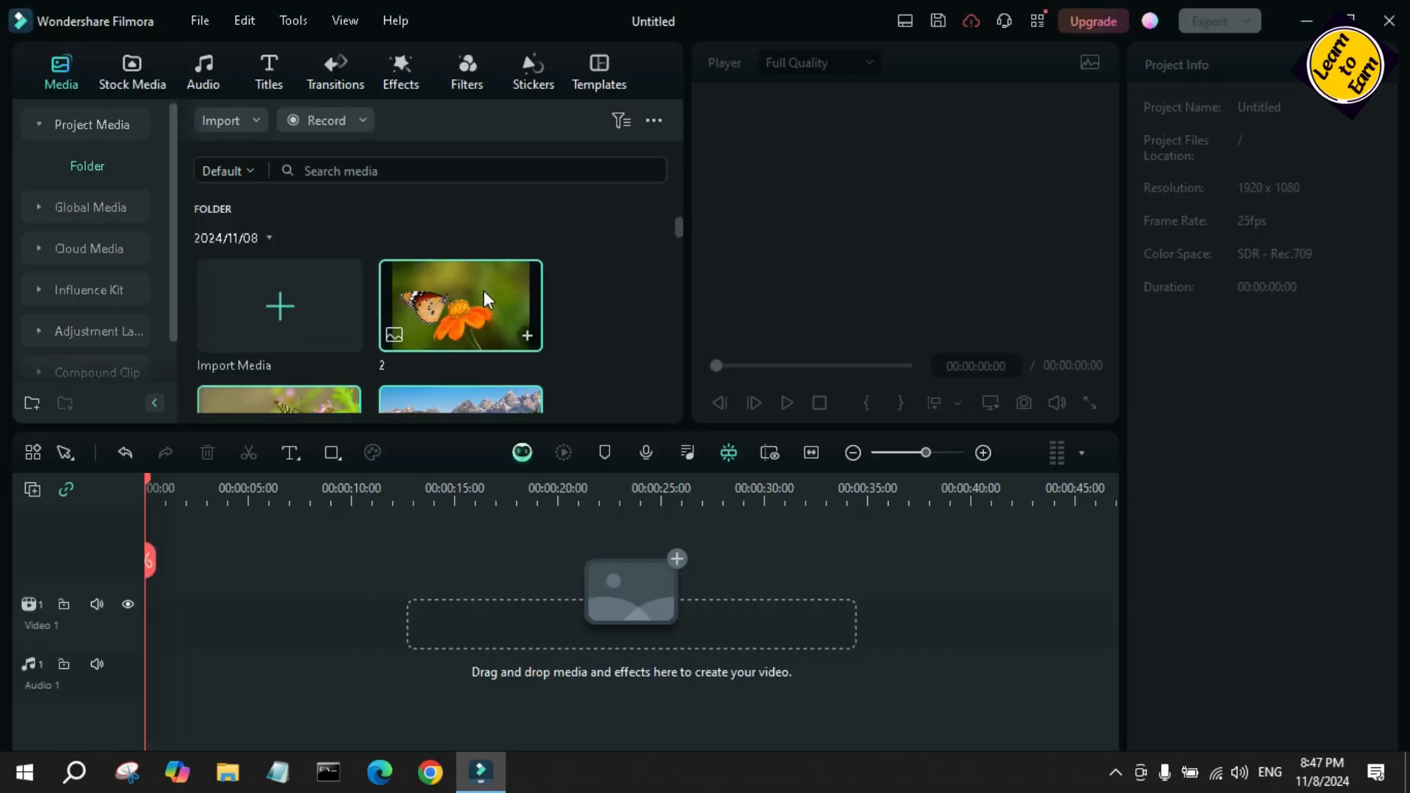
scroll(487, 297, down, 5)
scroll(488, 297, up, 5)
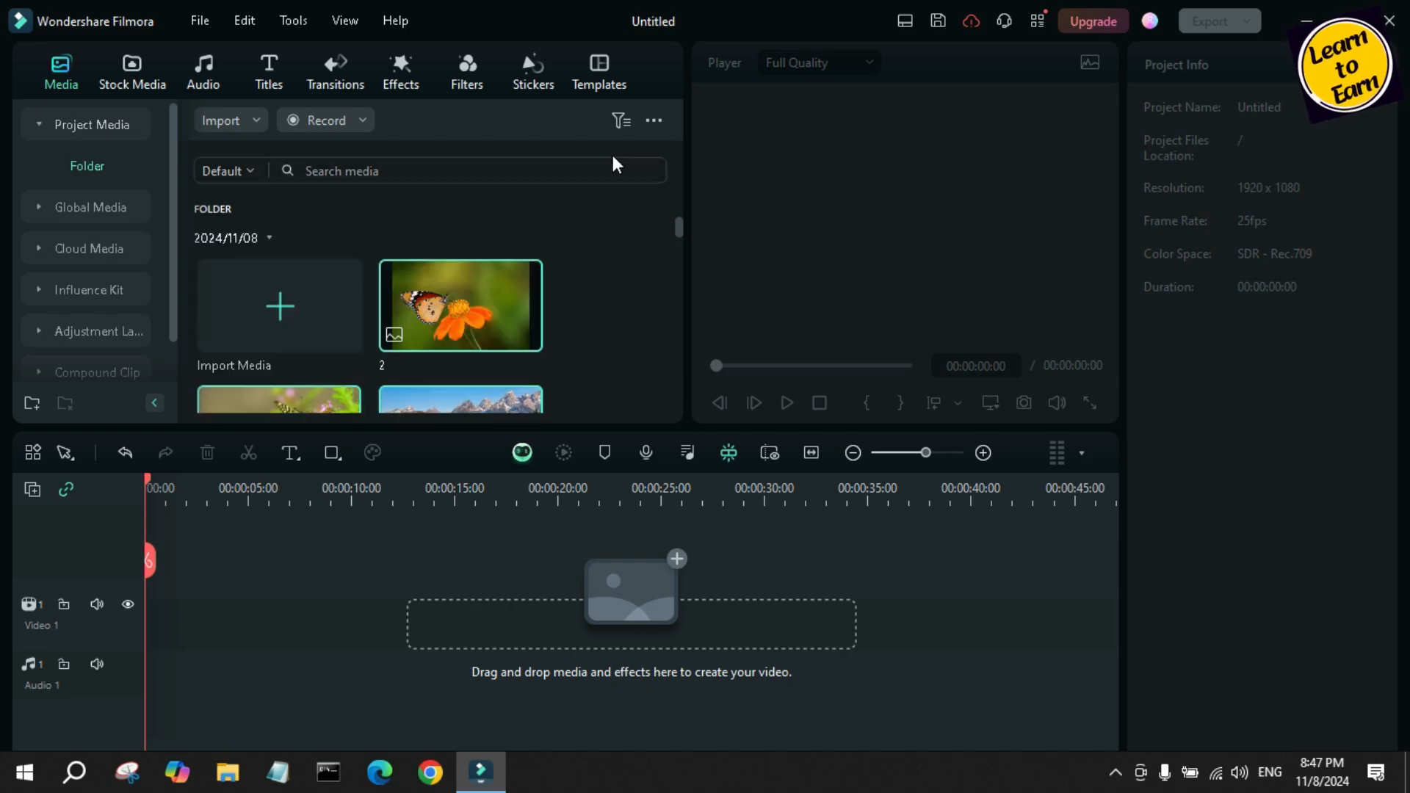
Filter the project media by Image and look through the imported pictures.
click(621, 120)
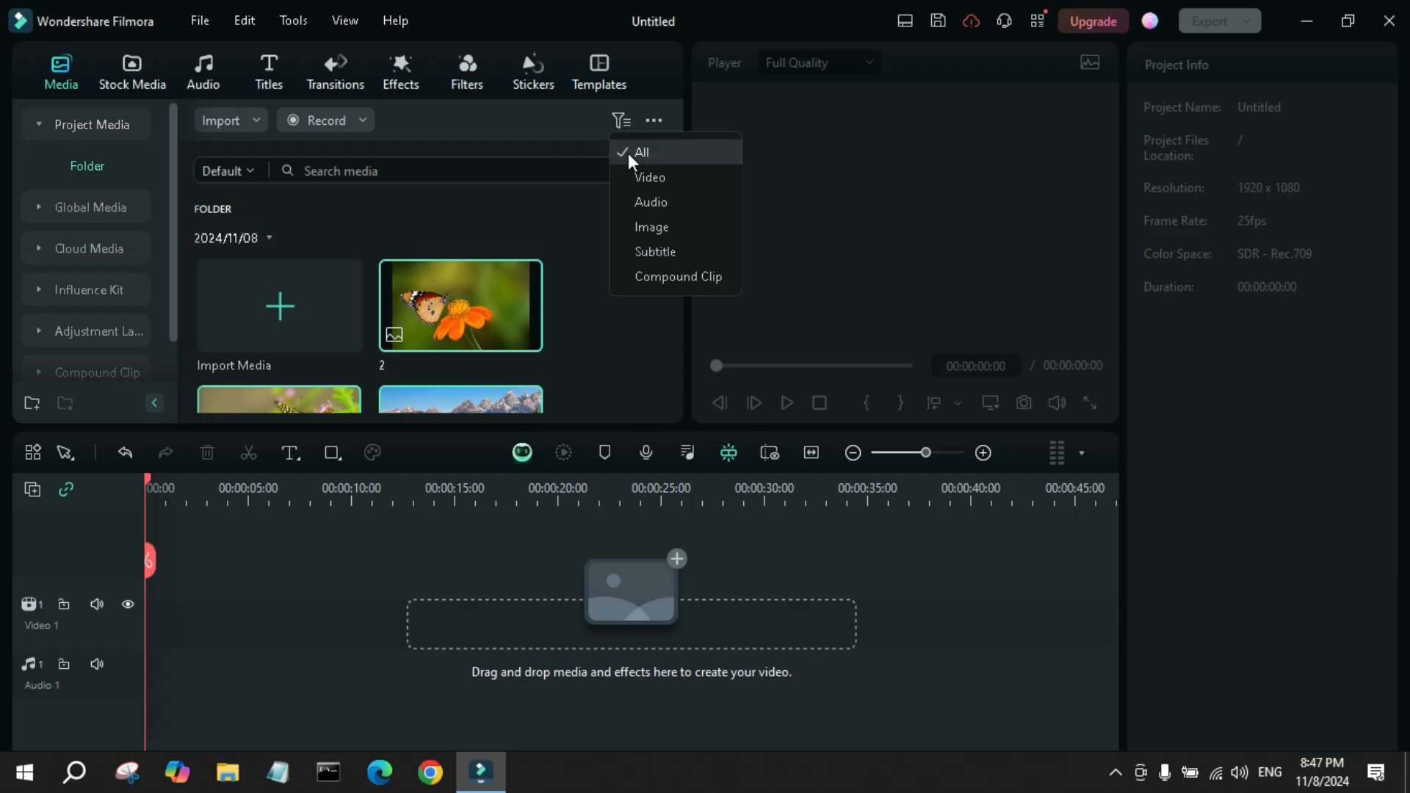
click(660, 226)
scroll(604, 235, down, 10)
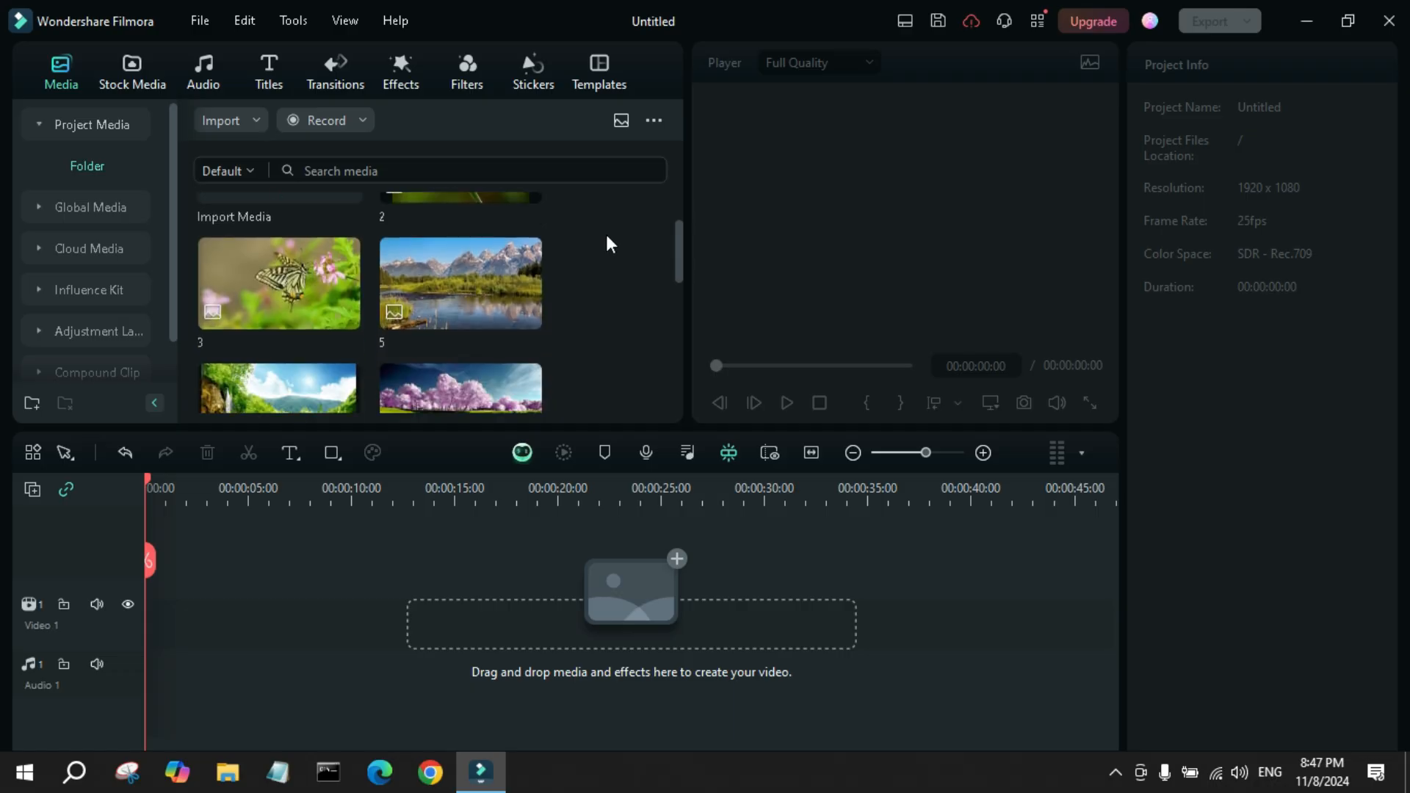
scroll(589, 295, up, 7)
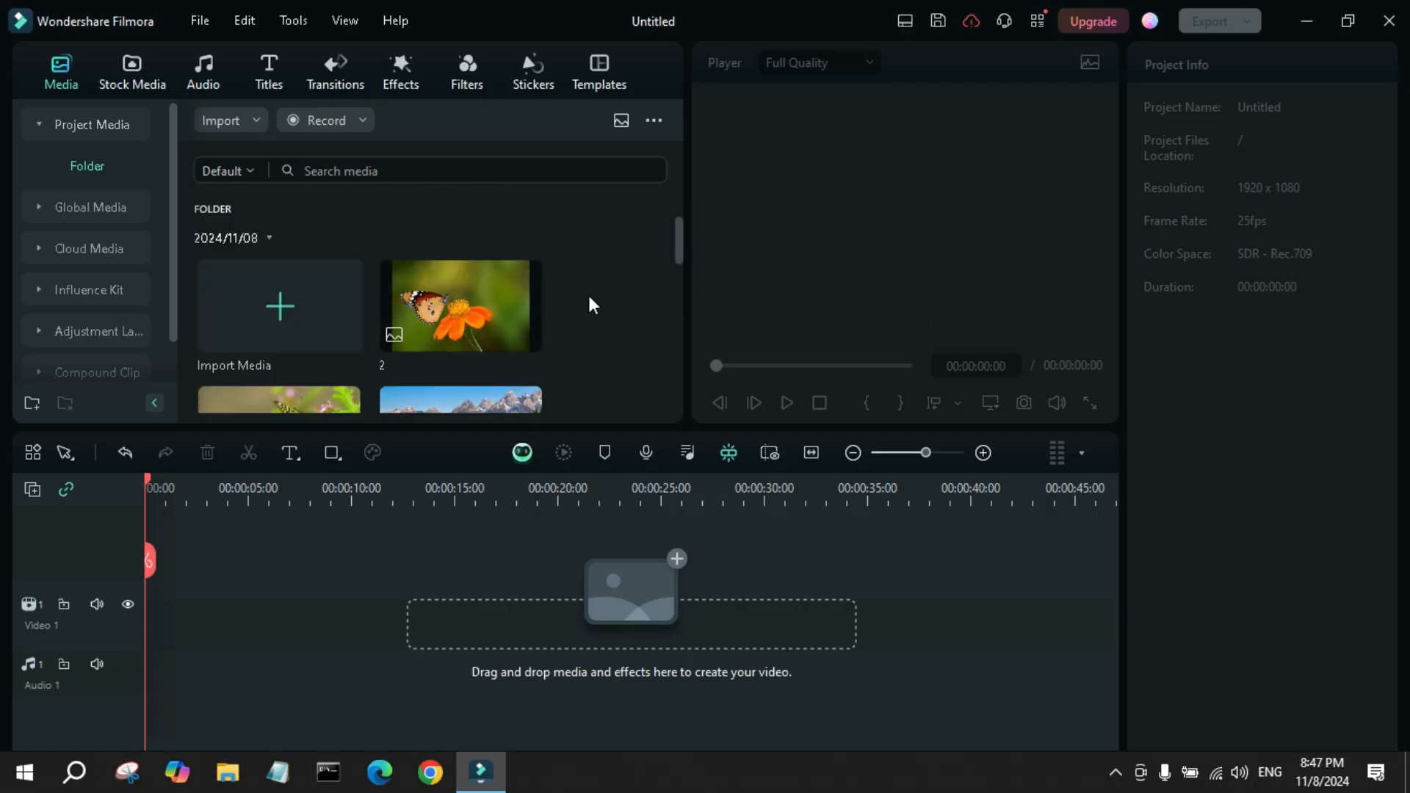
scroll(589, 296, down, 12)
scroll(277, 351, up, 12)
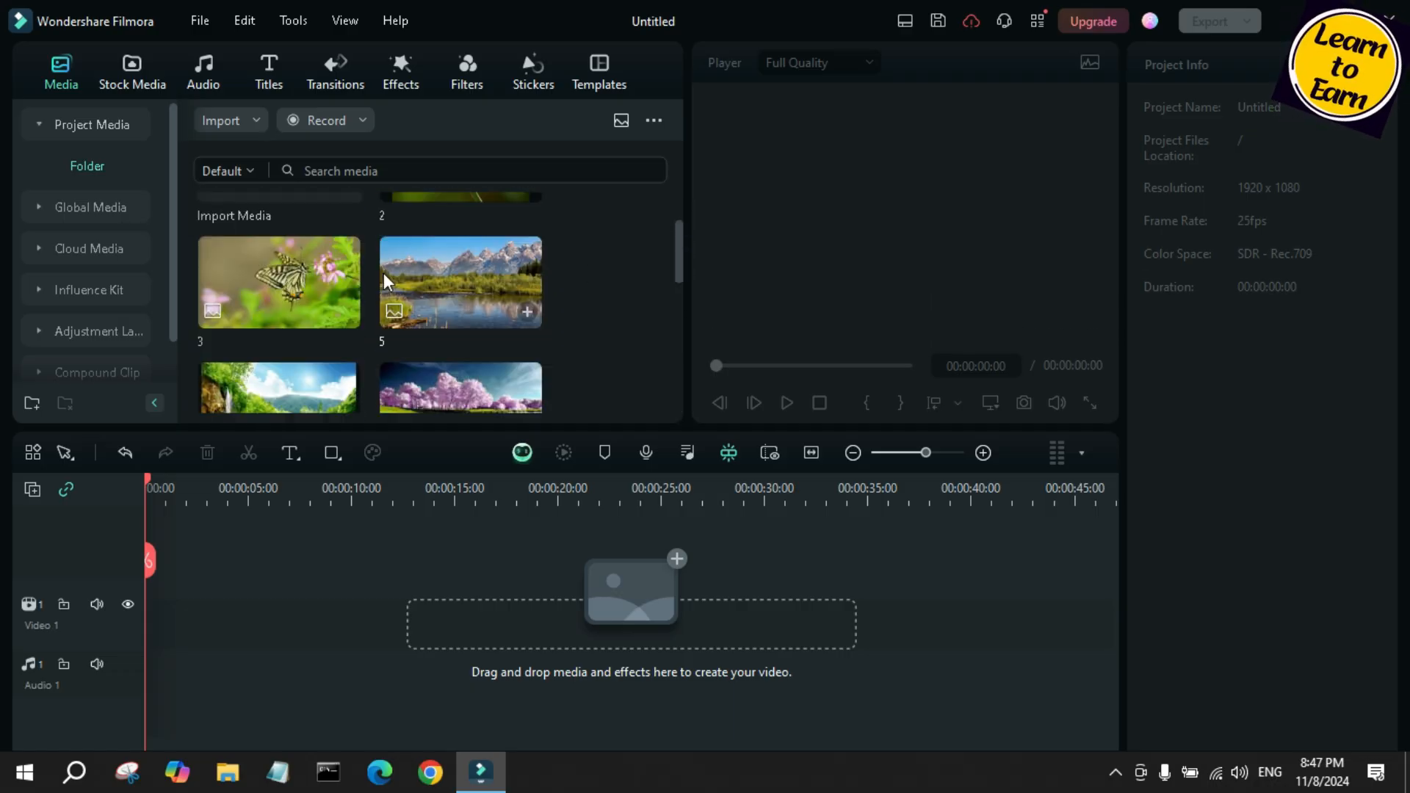
Return the project media filter from Image to All so every media type is listed.
click(620, 120)
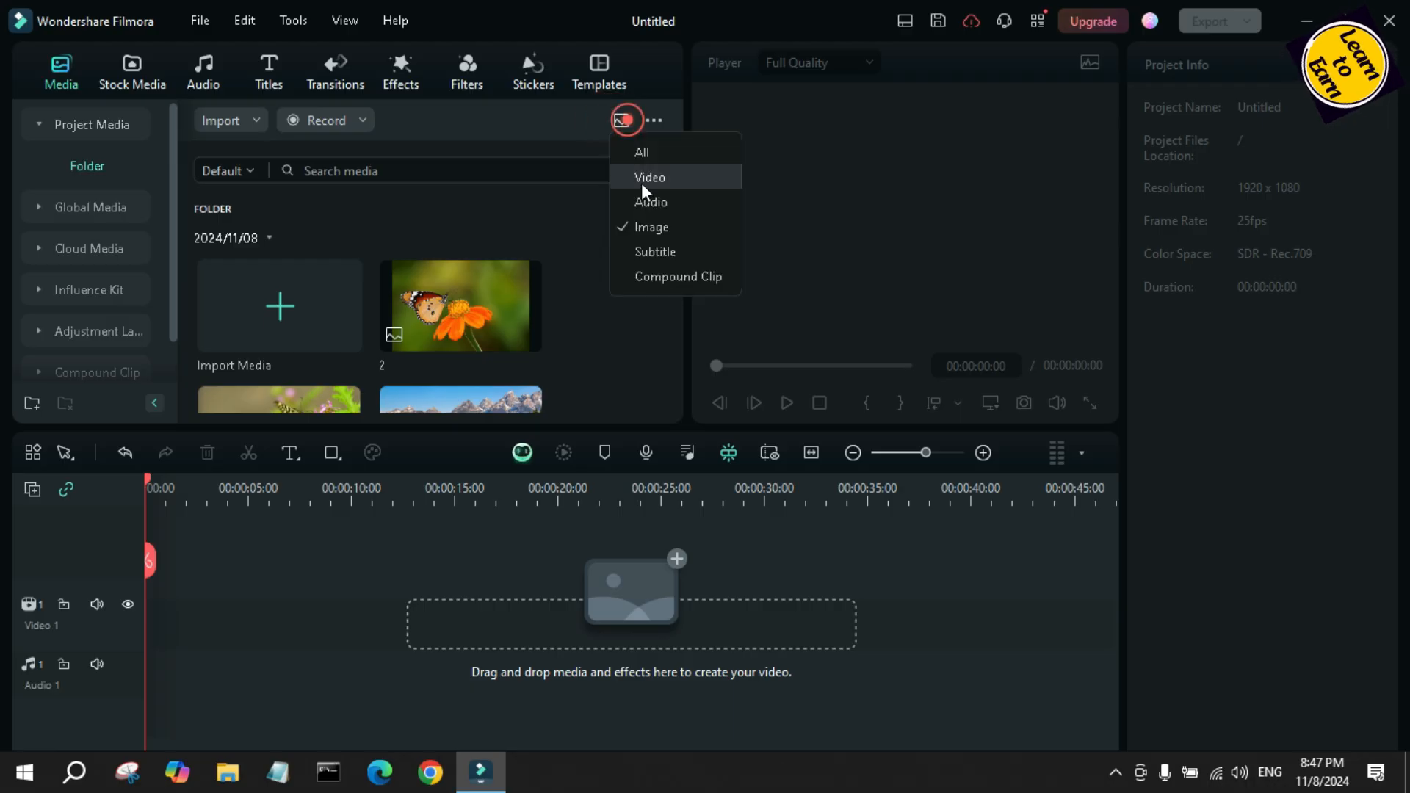
click(654, 156)
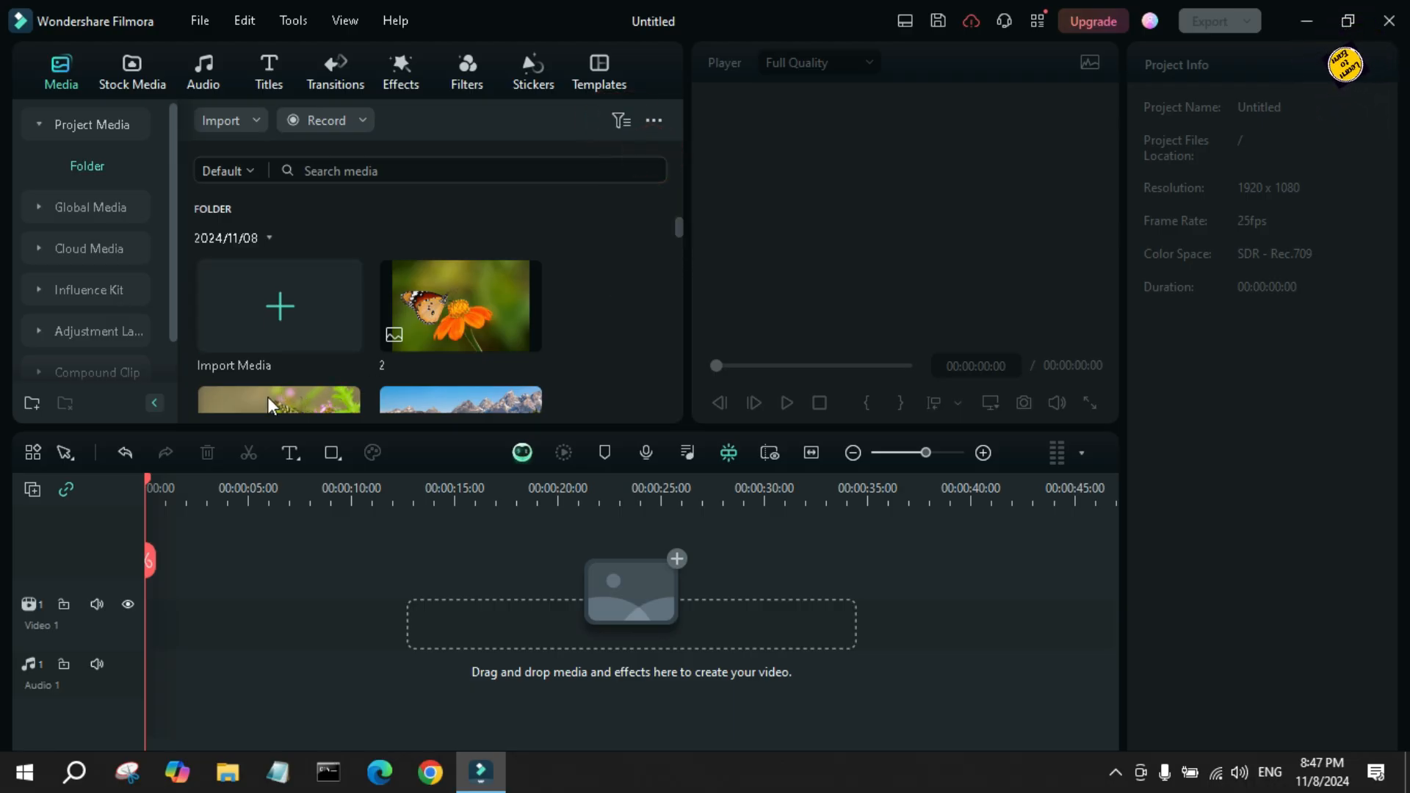
click(276, 305)
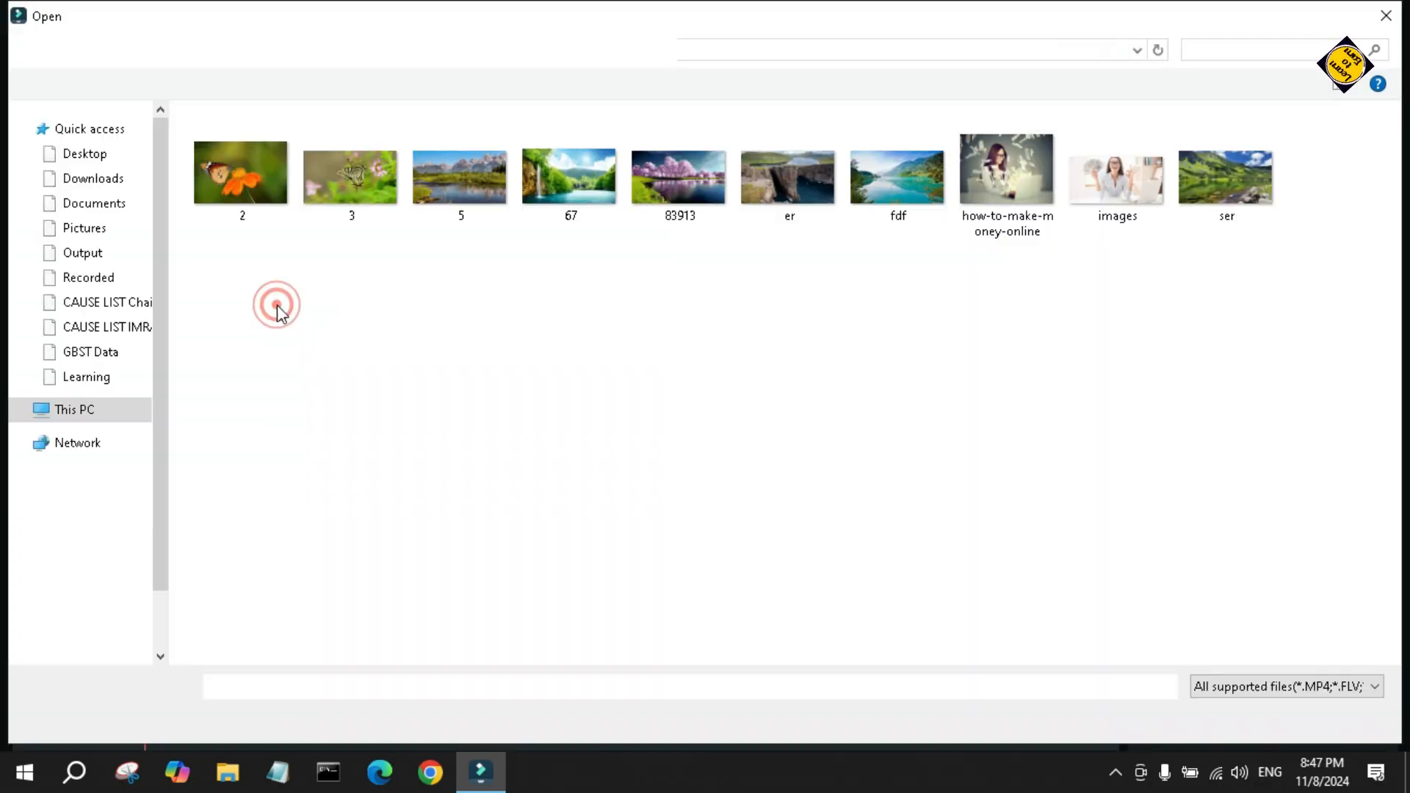
click(1387, 16)
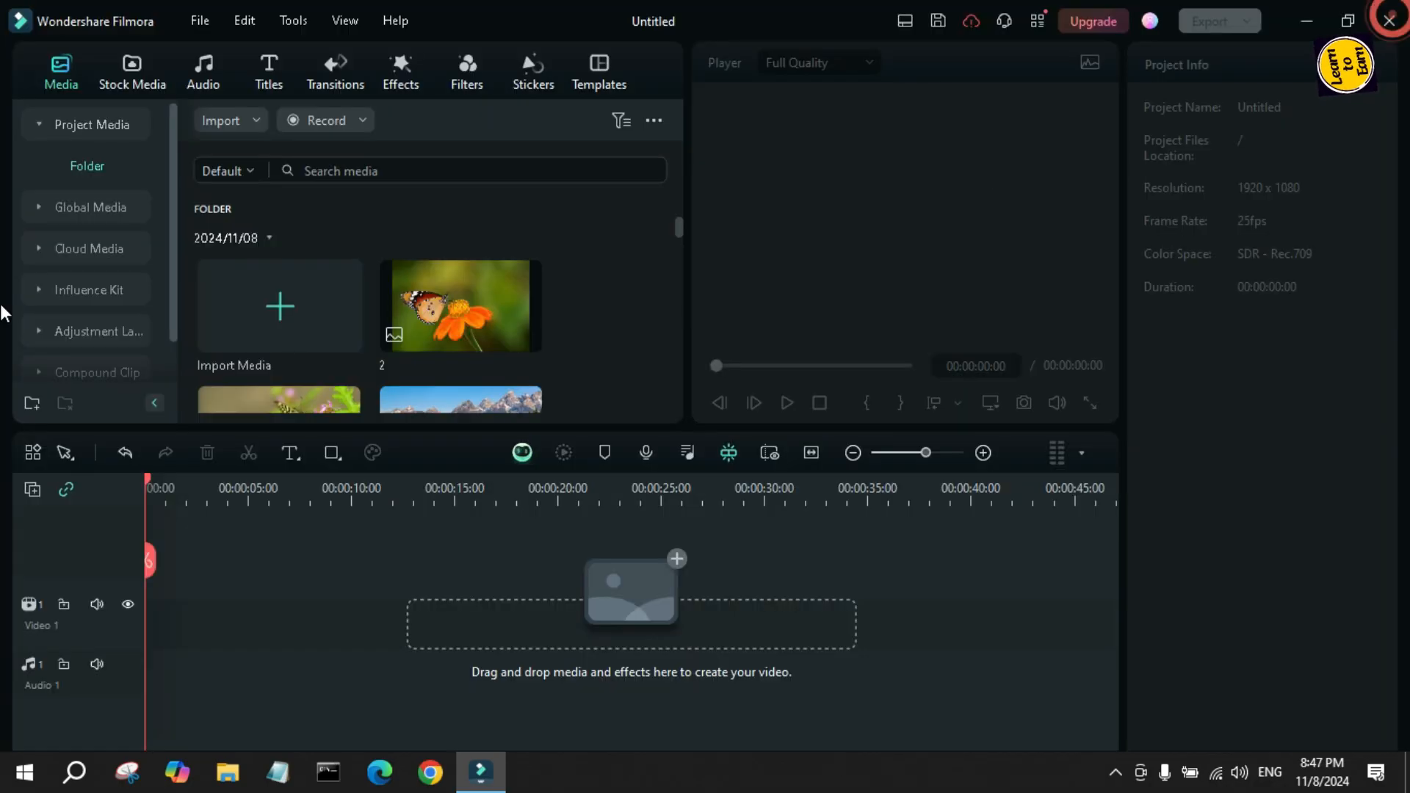
Import the first seven sound effects, 46-flores-46639 through flautust02-90986, from the Sound Effects folder inside Video Editing Data.
click(197, 25)
mouse_move(258, 147)
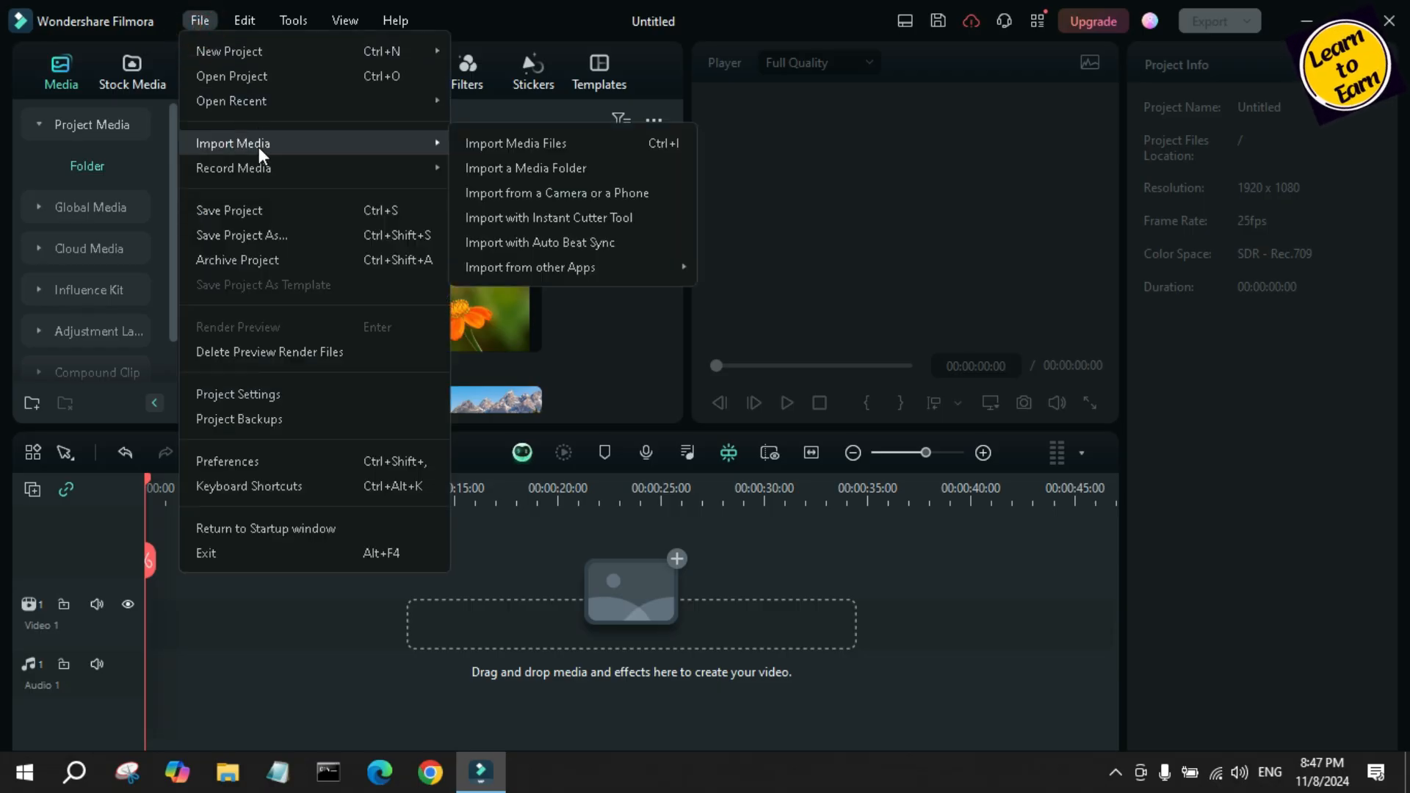
click(570, 144)
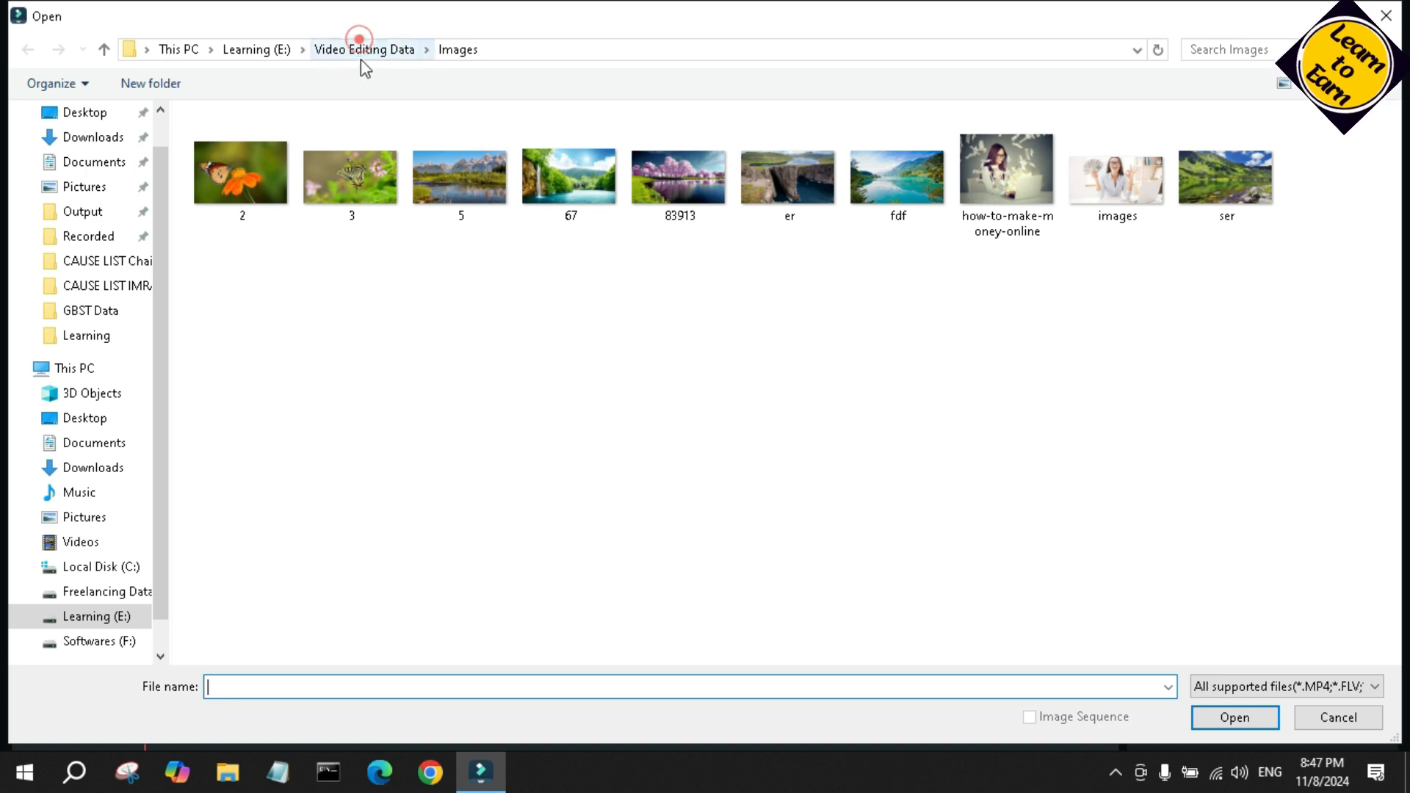
click(360, 59)
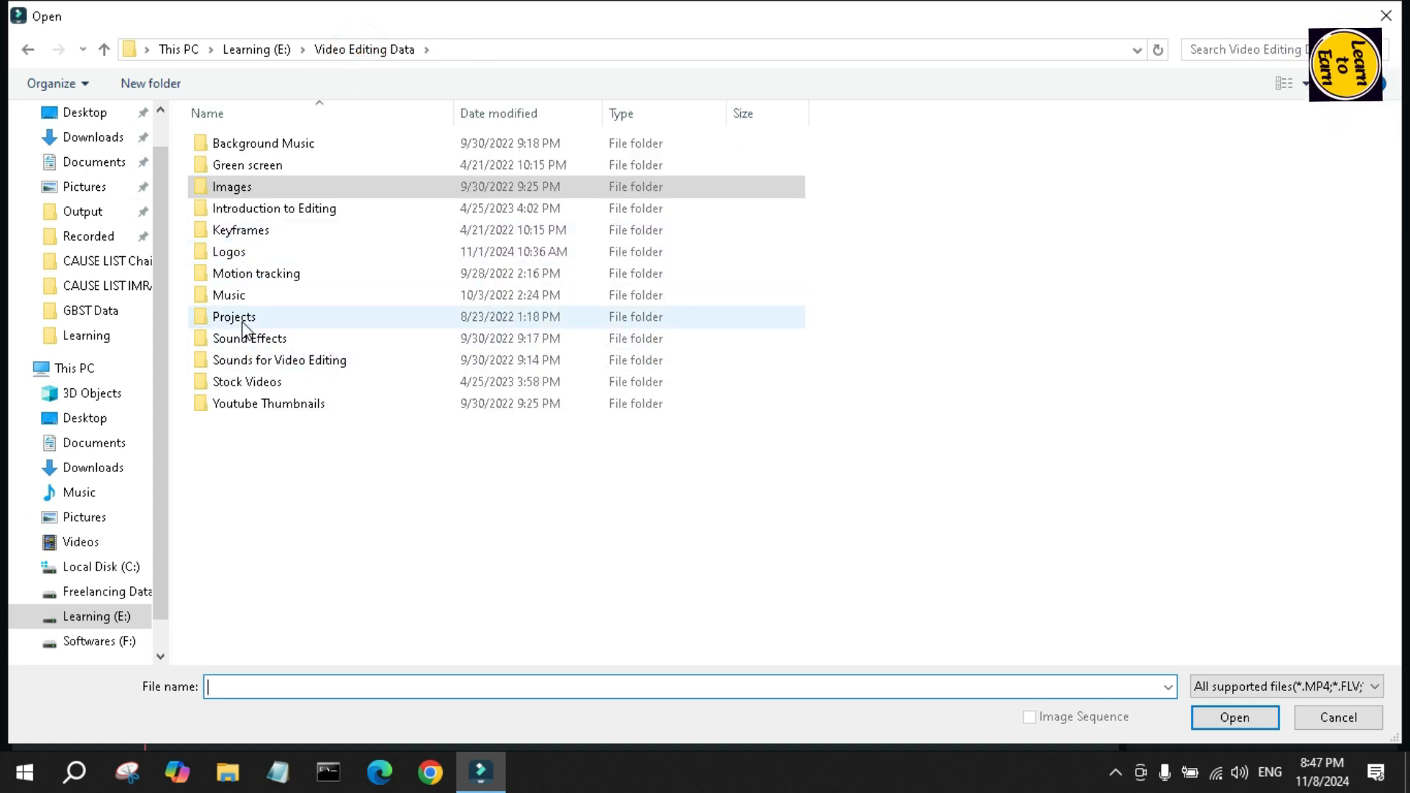
double_click(250, 338)
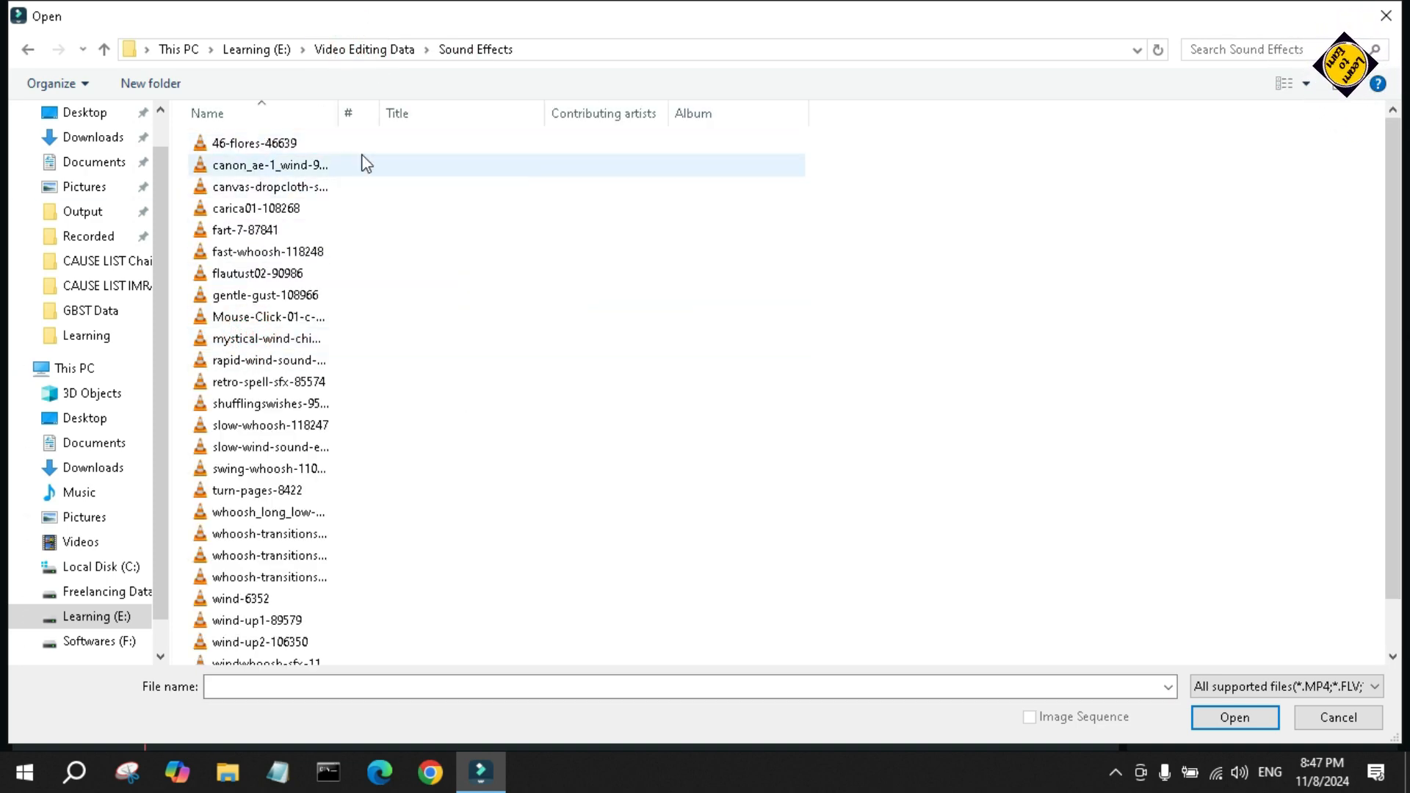
click(283, 144)
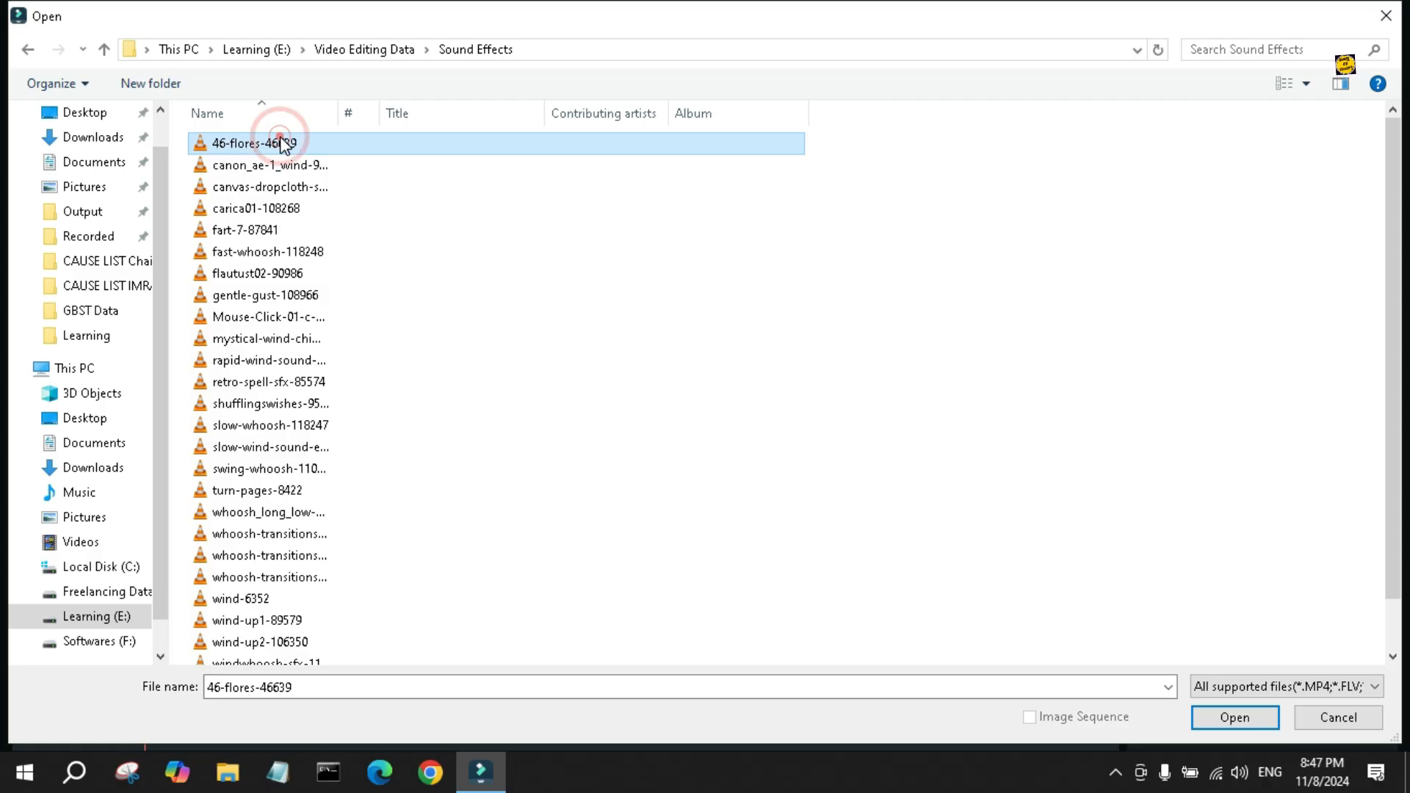
key(shift+Down)
key(shift+Down)
key(shift+Down)
key(shift+Down)
key(shift+Down)
key(shift+Down)
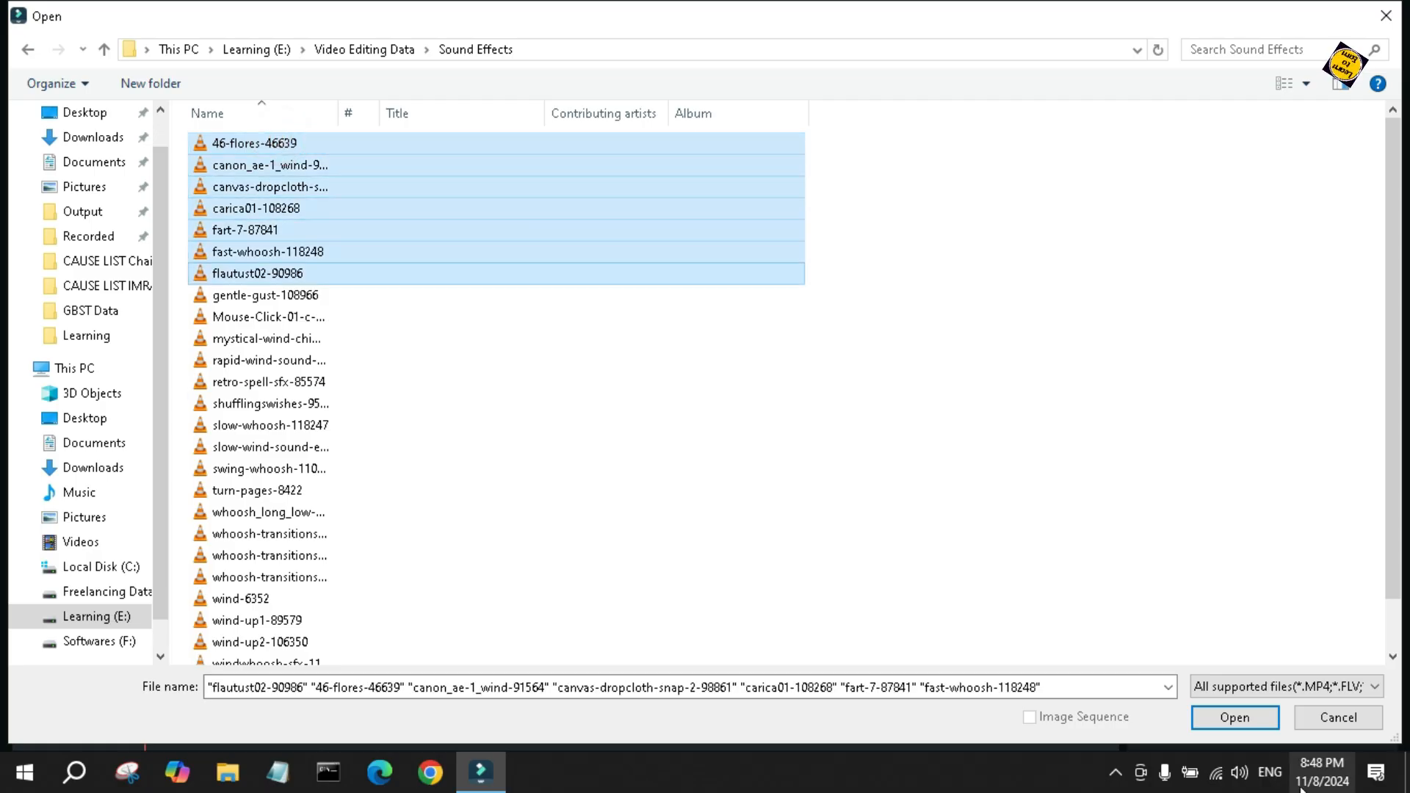
click(1219, 717)
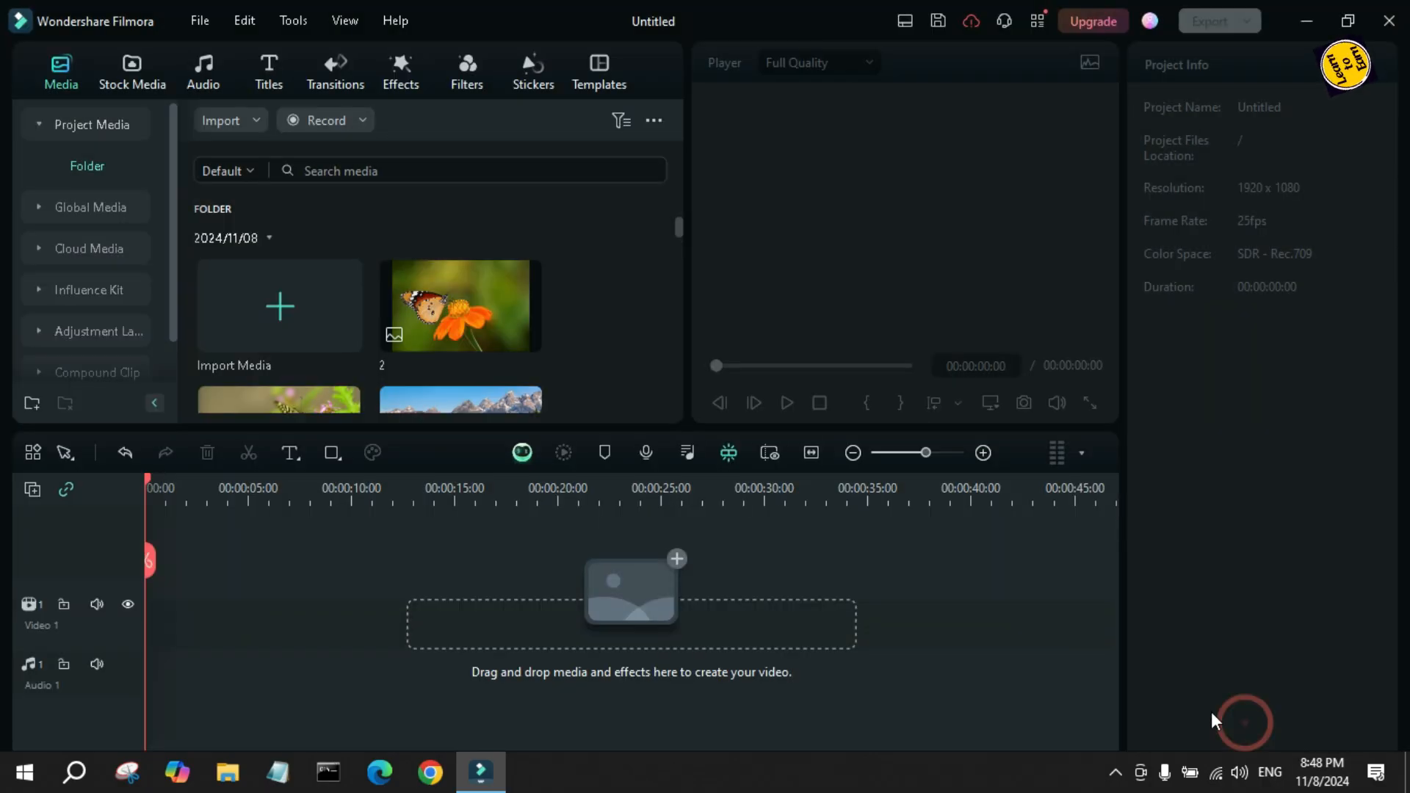
scroll(589, 323, down, 5)
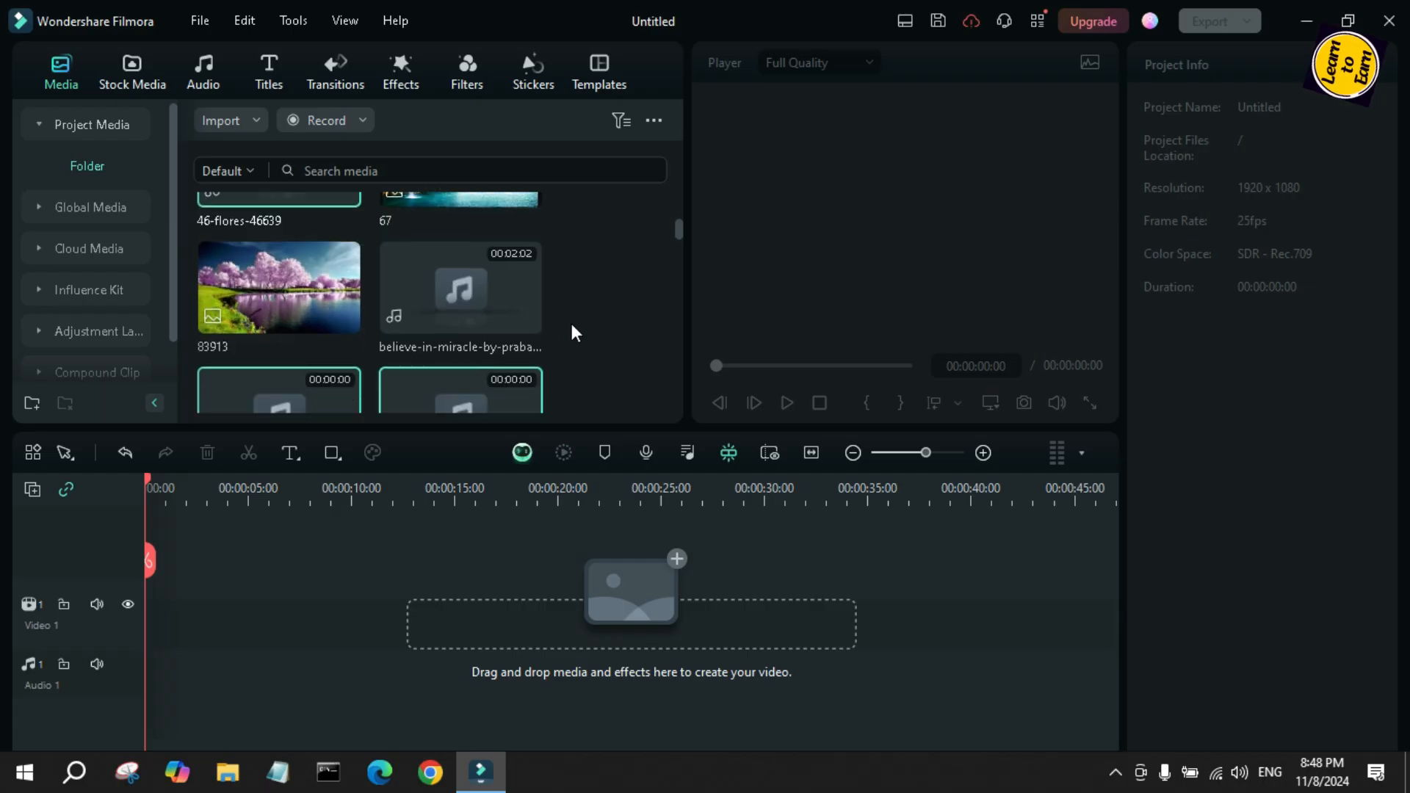
scroll(316, 301, up, 3)
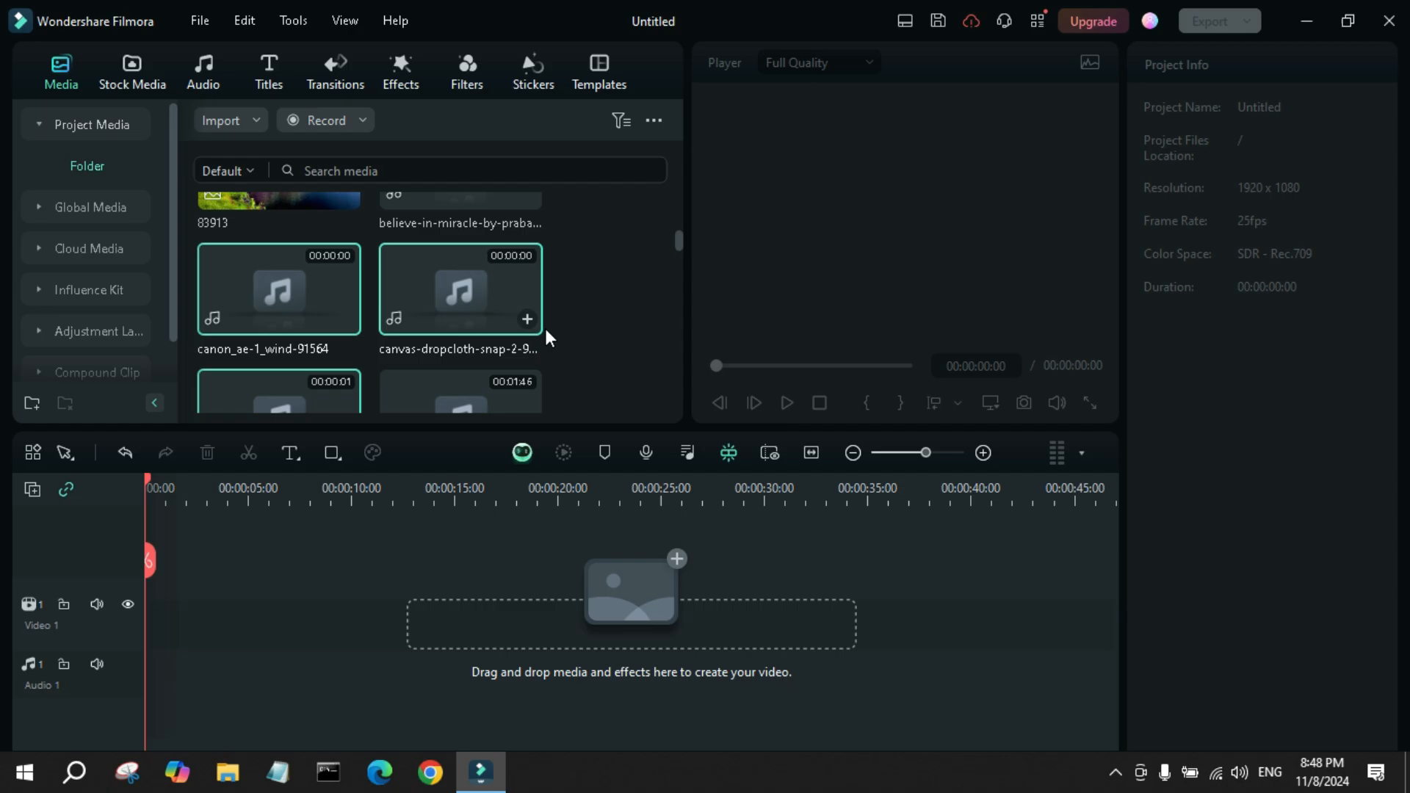
Import the sound effects slow-whoosh, slow-wind, swing-whoosh, whoosh_long_low, the three whoosh-transitions files and wind-6352 from the Sound Effects folder.
key(ctrl+i)
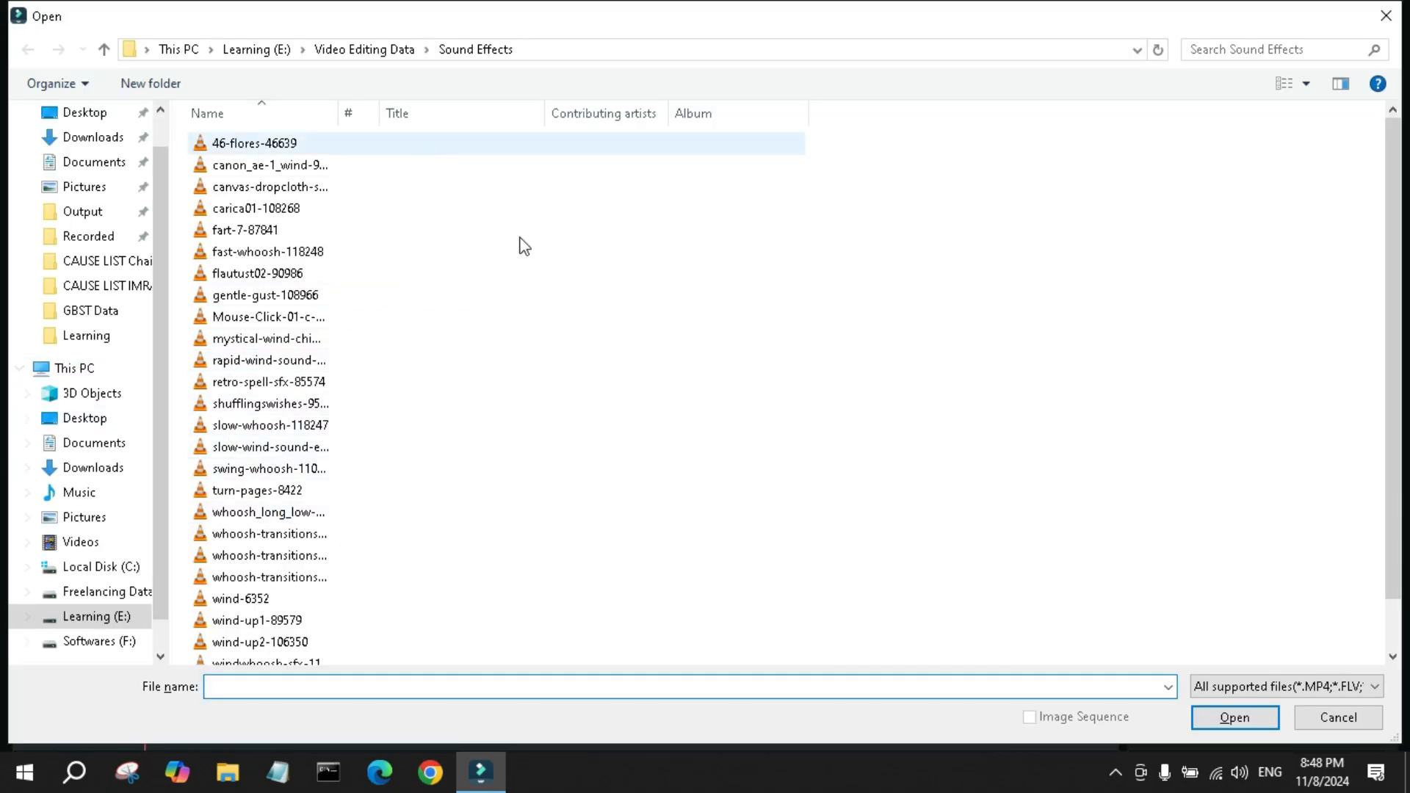
click(255, 429)
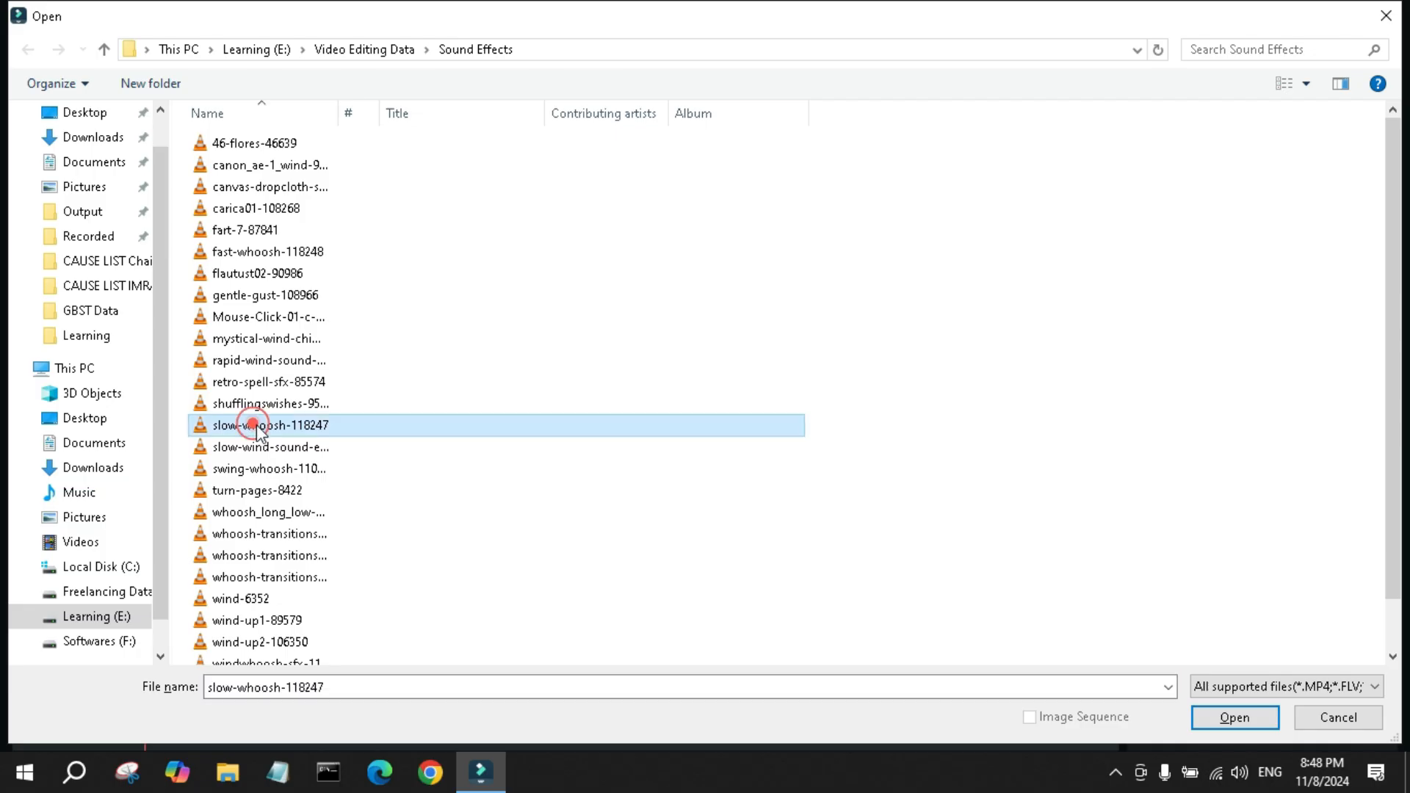
ctrl+click(253, 444)
ctrl+click(250, 472)
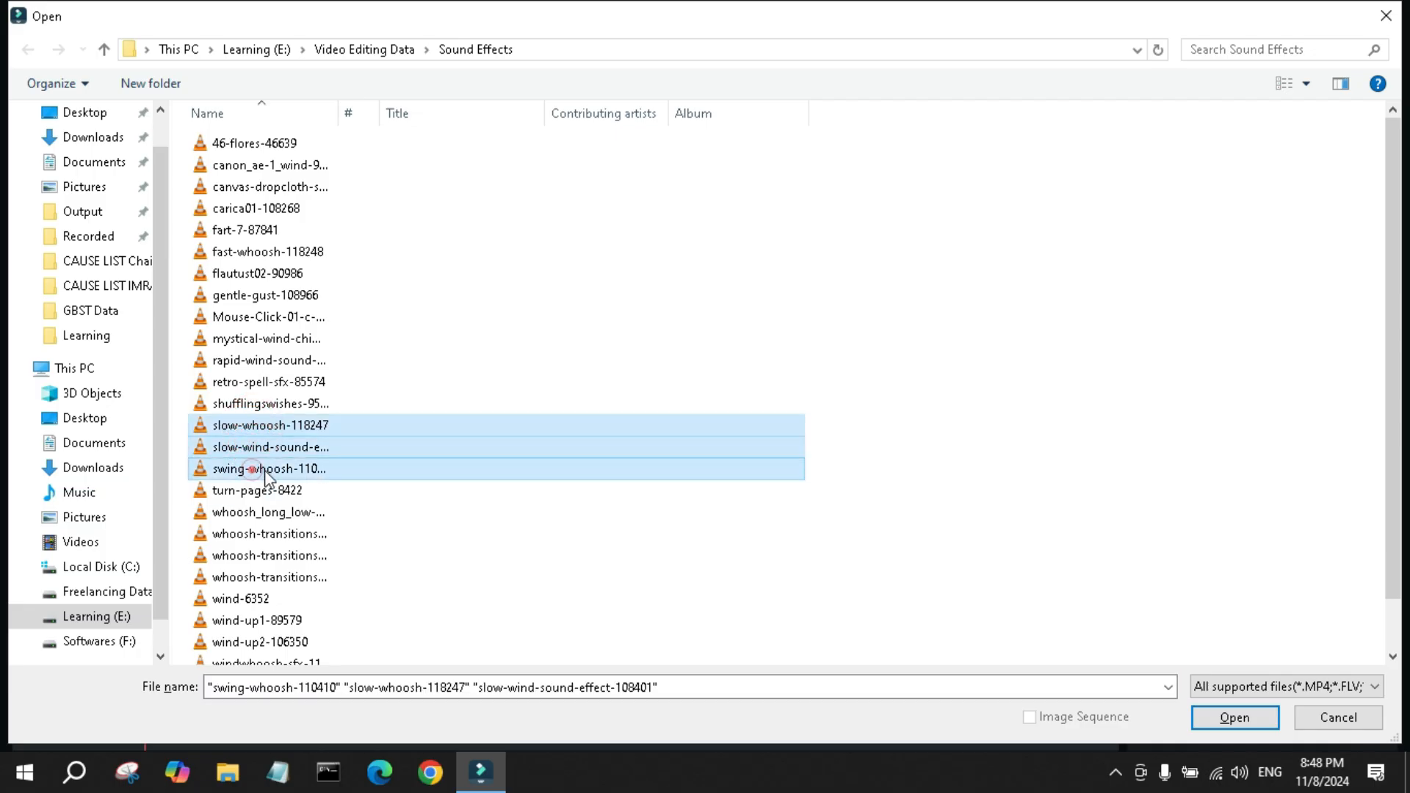
ctrl+click(258, 514)
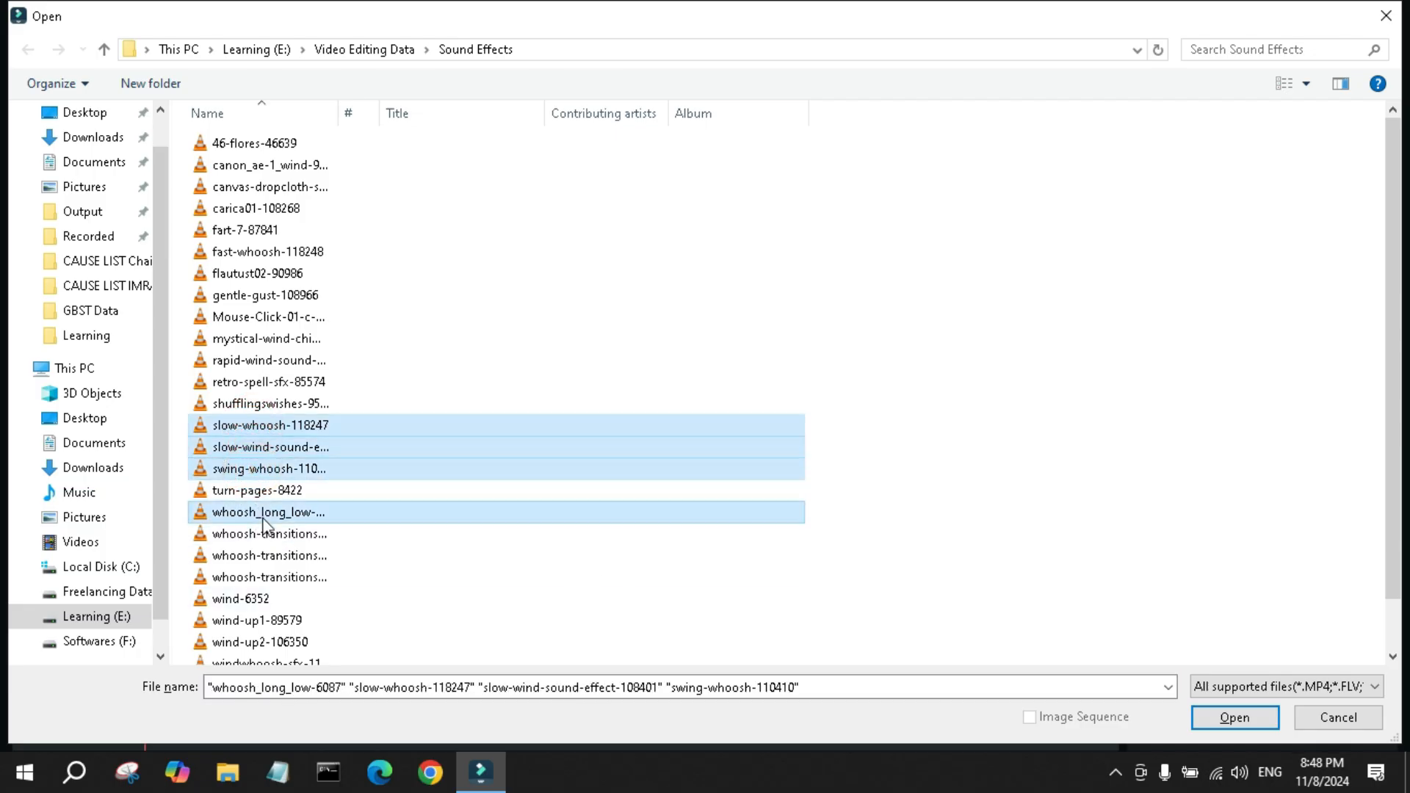
ctrl+click(273, 534)
ctrl+click(283, 556)
ctrl+click(285, 579)
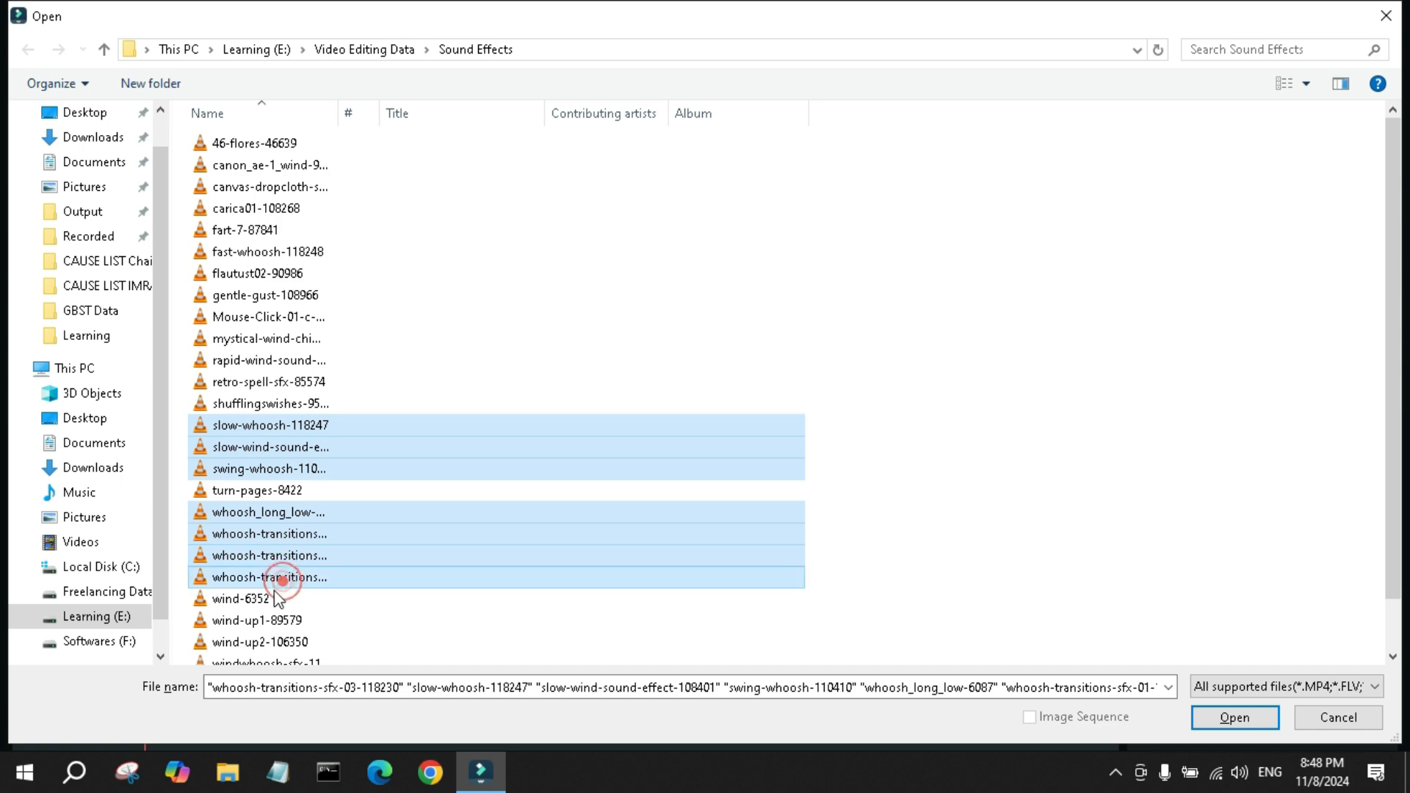
ctrl+click(261, 599)
click(1234, 718)
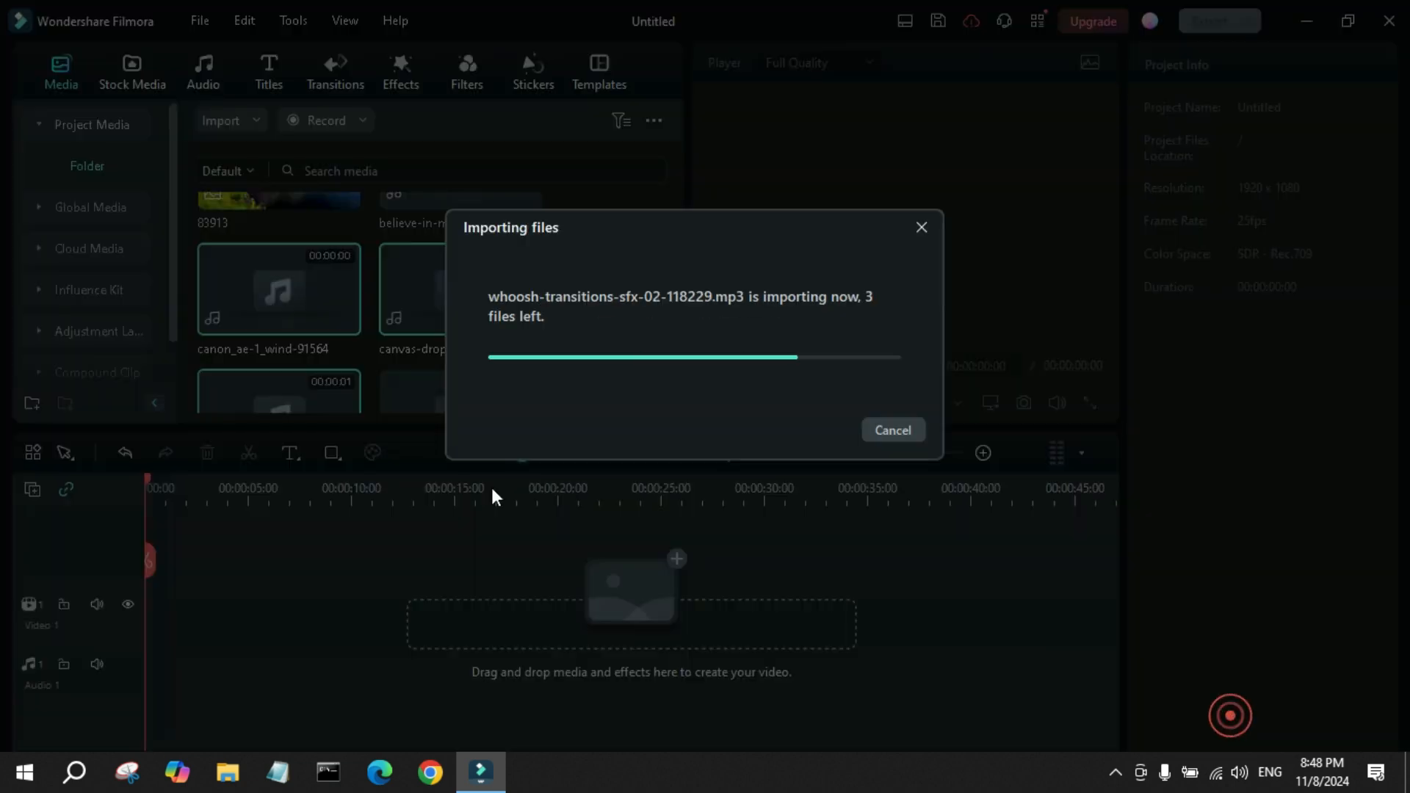
Filter the project media by Video, Audio and Image in turn and look through the listed files.
click(619, 124)
click(654, 173)
click(621, 120)
click(646, 198)
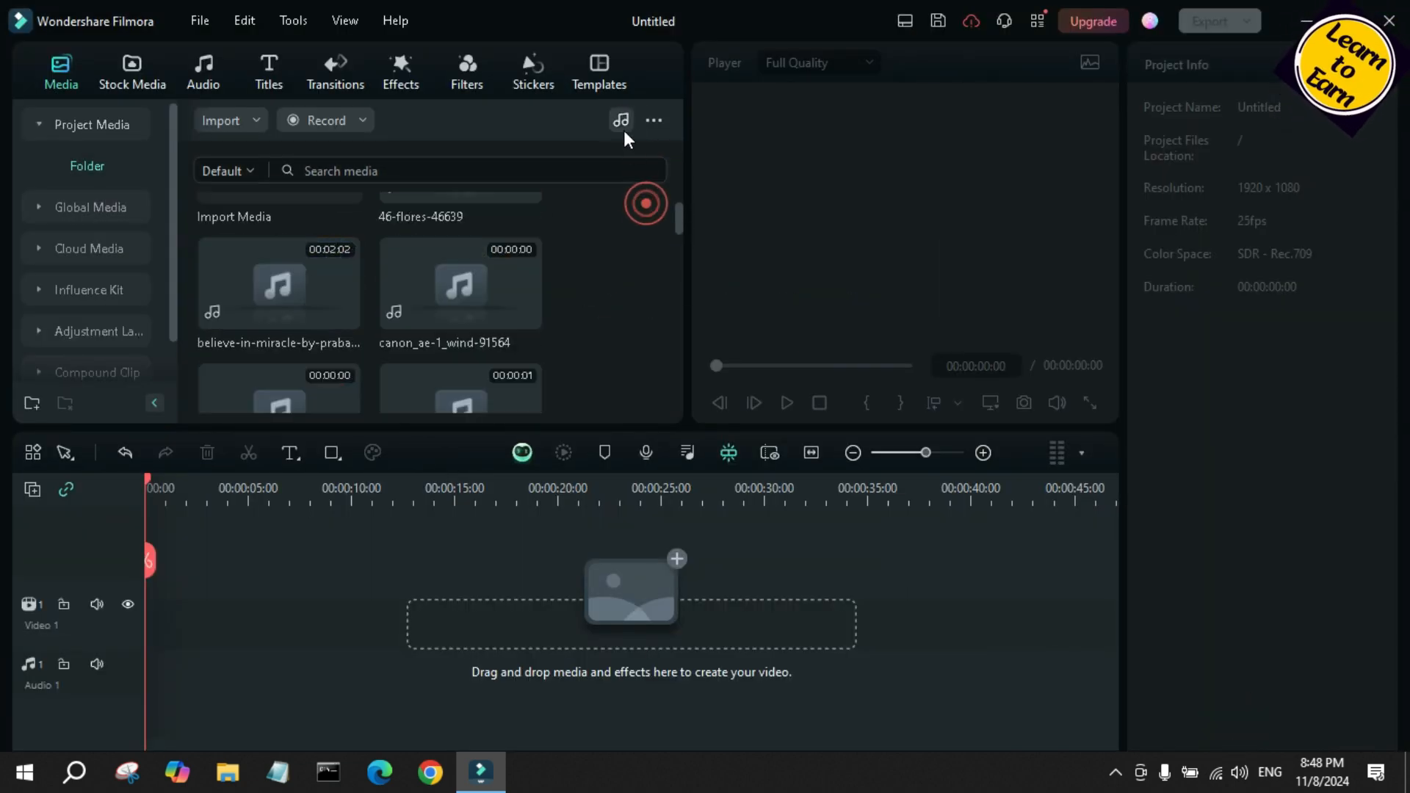
click(621, 121)
click(646, 224)
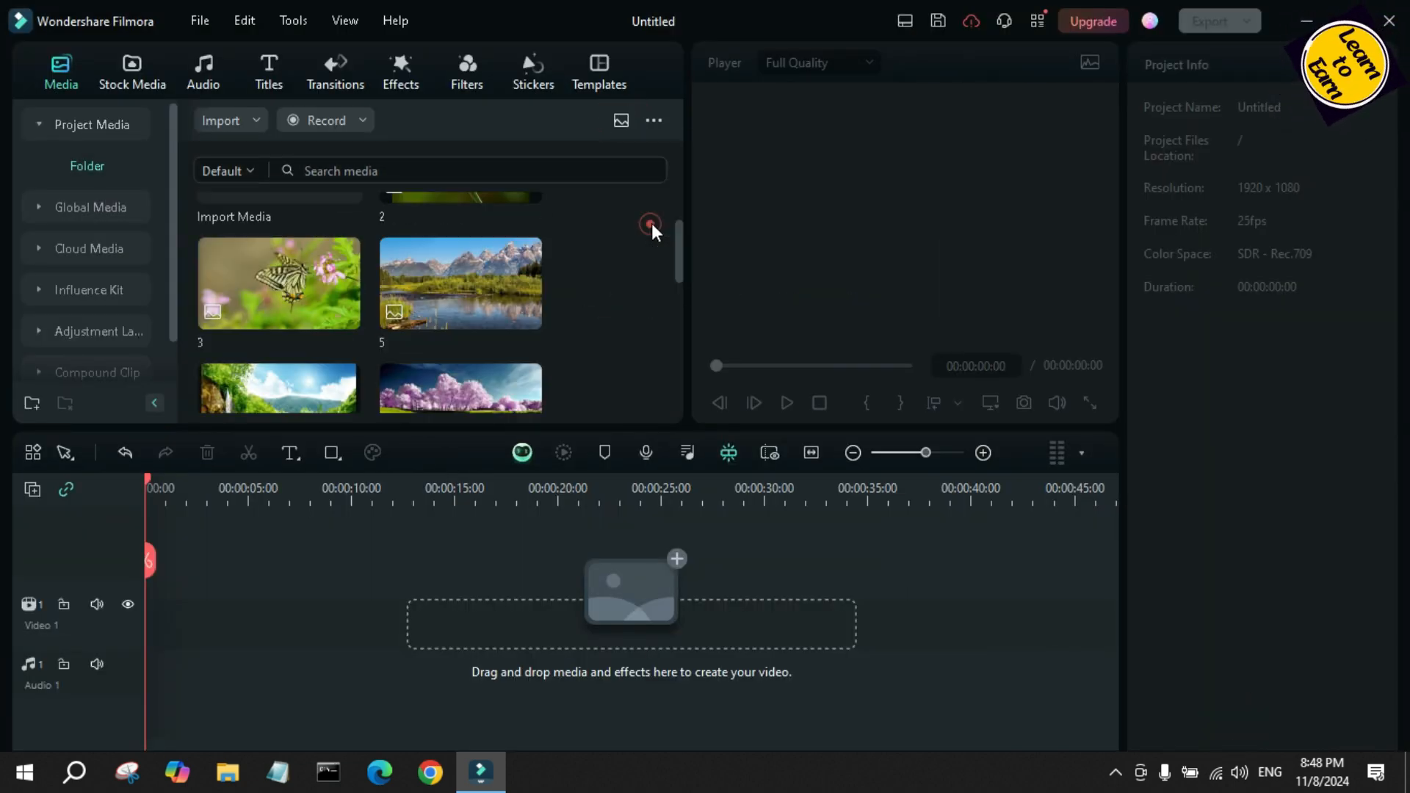
scroll(456, 350, down, 5)
scroll(457, 349, up, 3)
Filter the project media by Audio and preview the whoosh-transitions-sfx-03 sound effect near the end of the list.
click(620, 120)
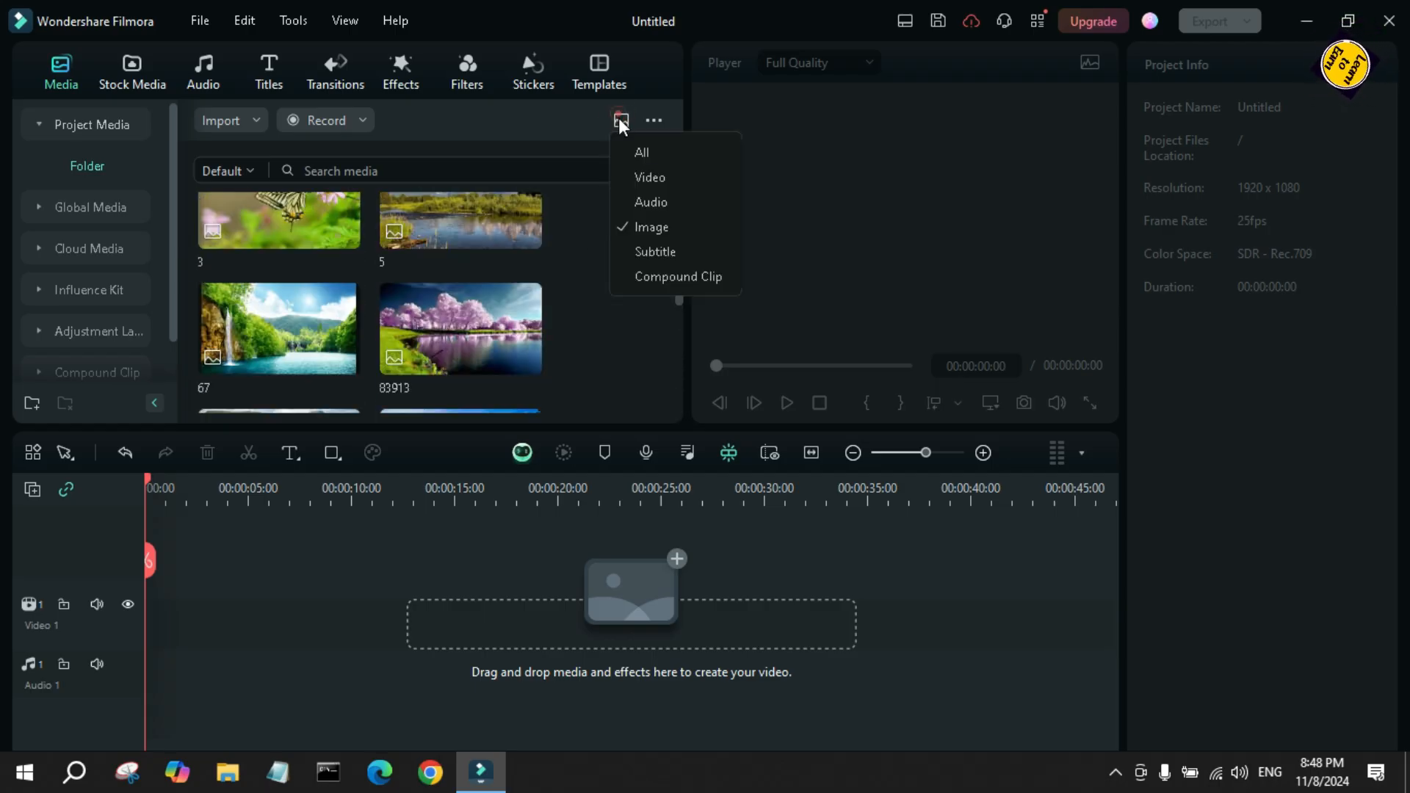
click(664, 200)
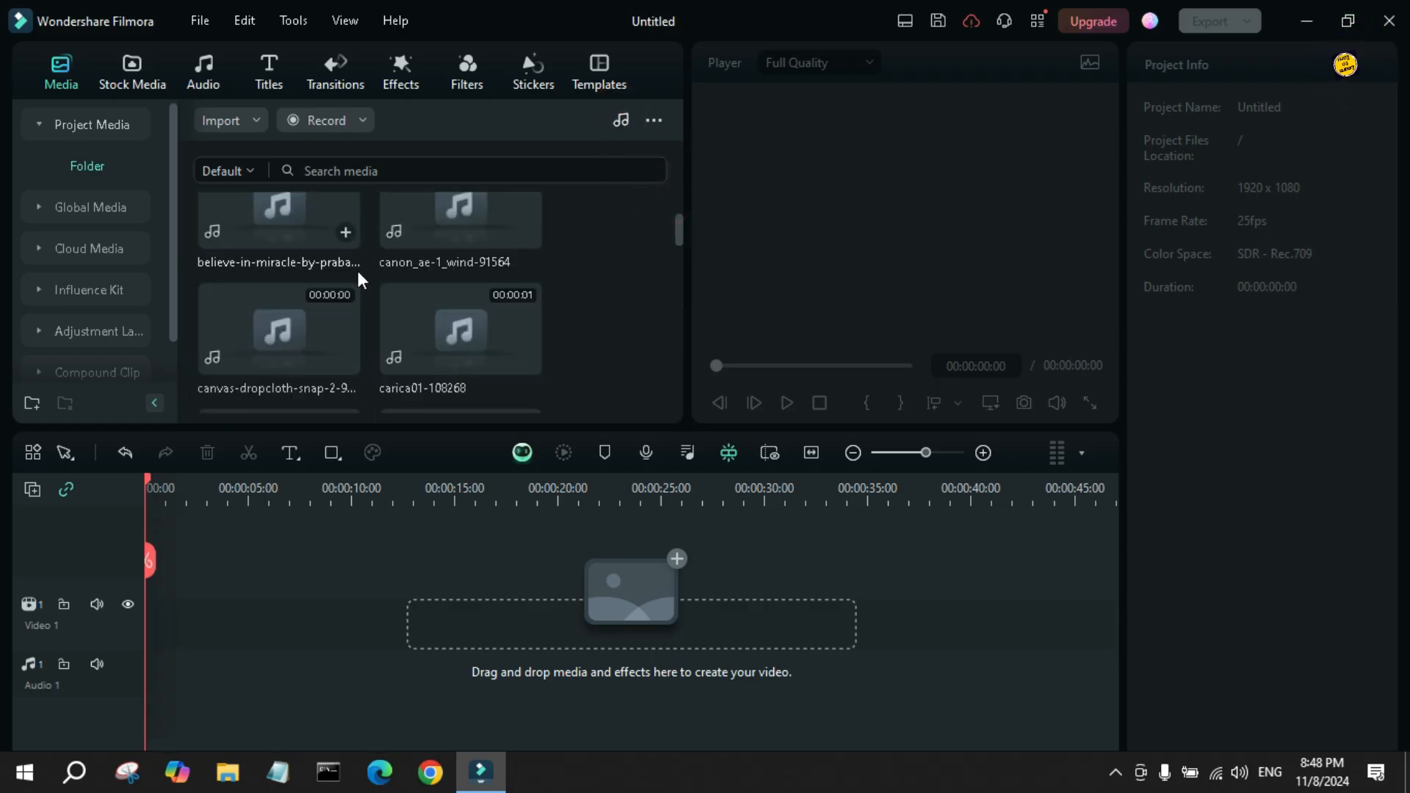
scroll(467, 368, down, 3)
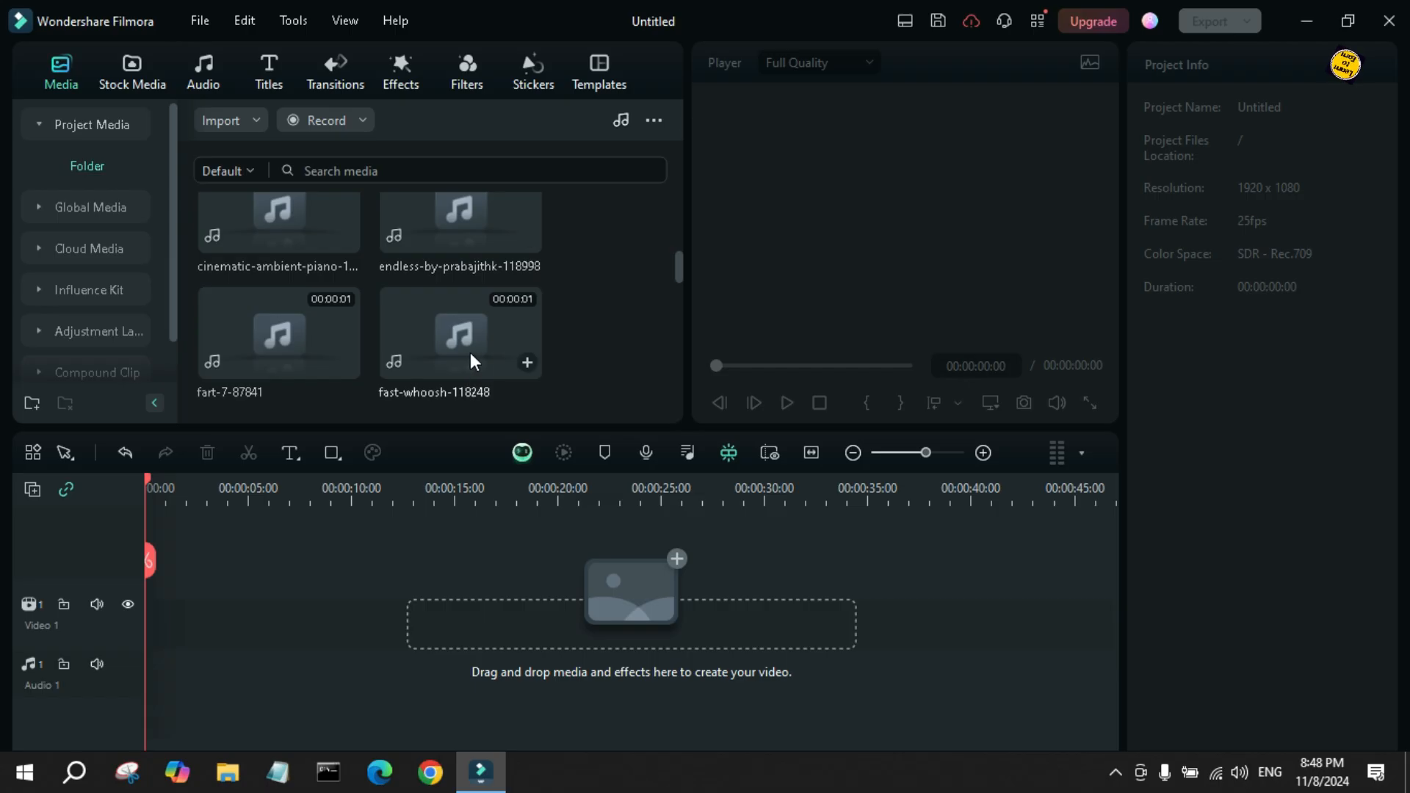
scroll(407, 381, down, 5)
click(433, 235)
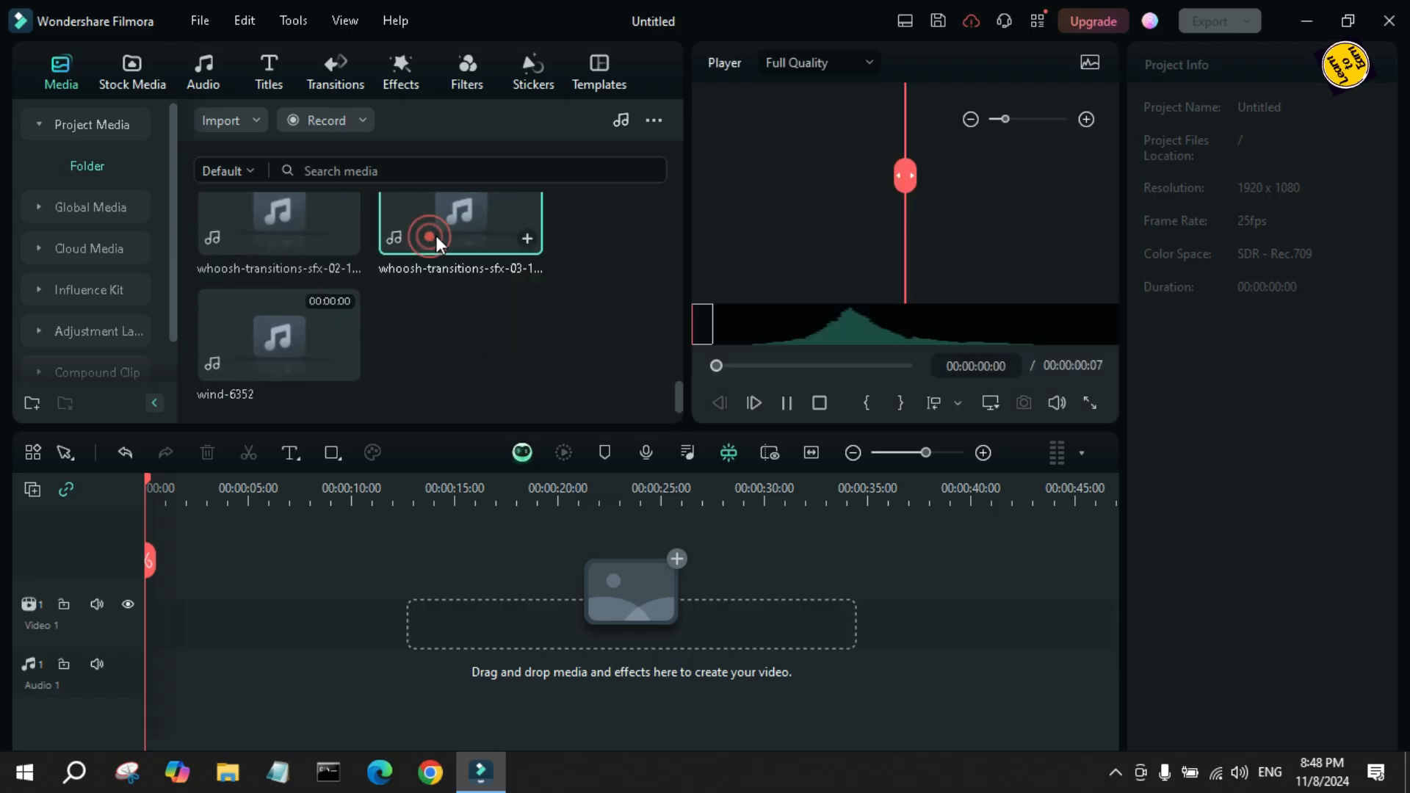
scroll(439, 236, up, 1)
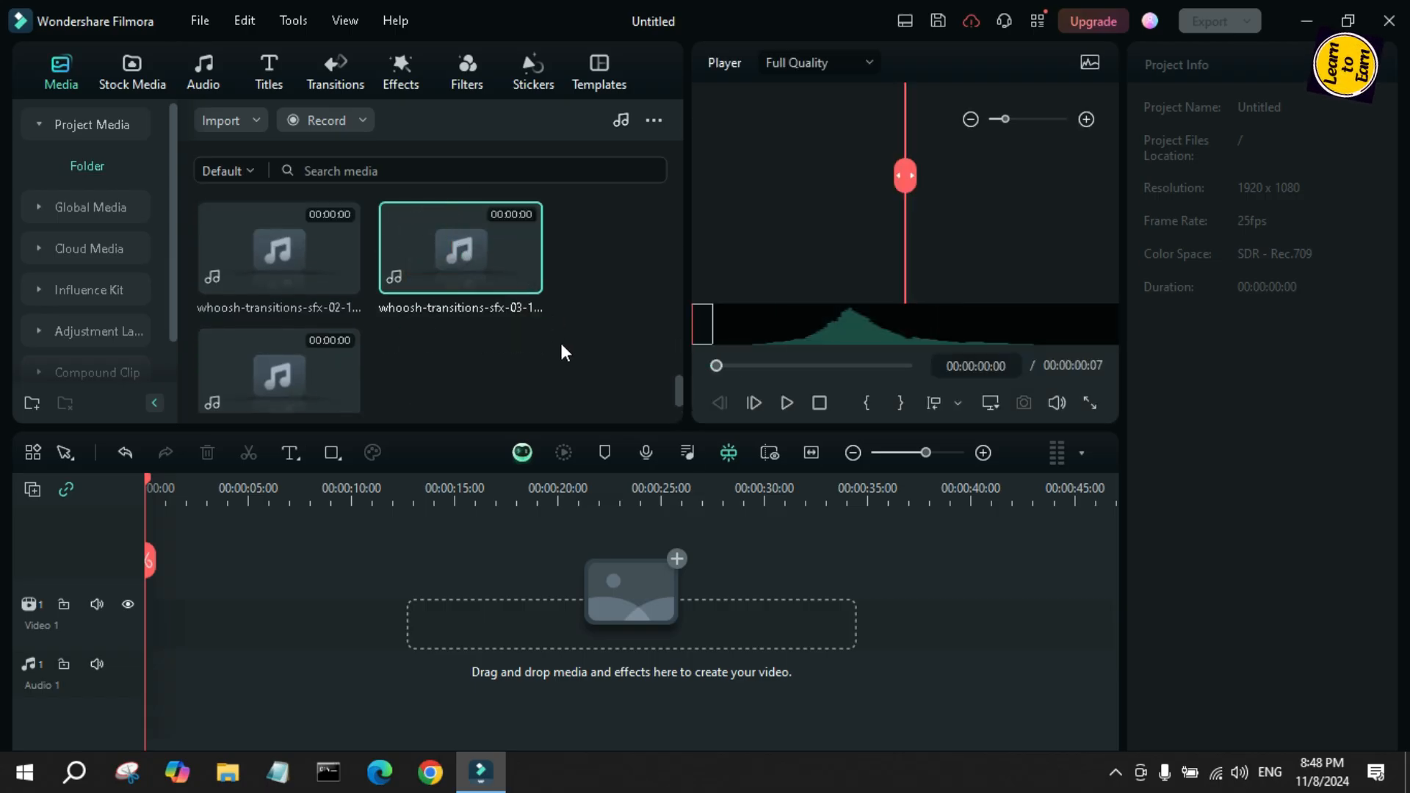
click(782, 407)
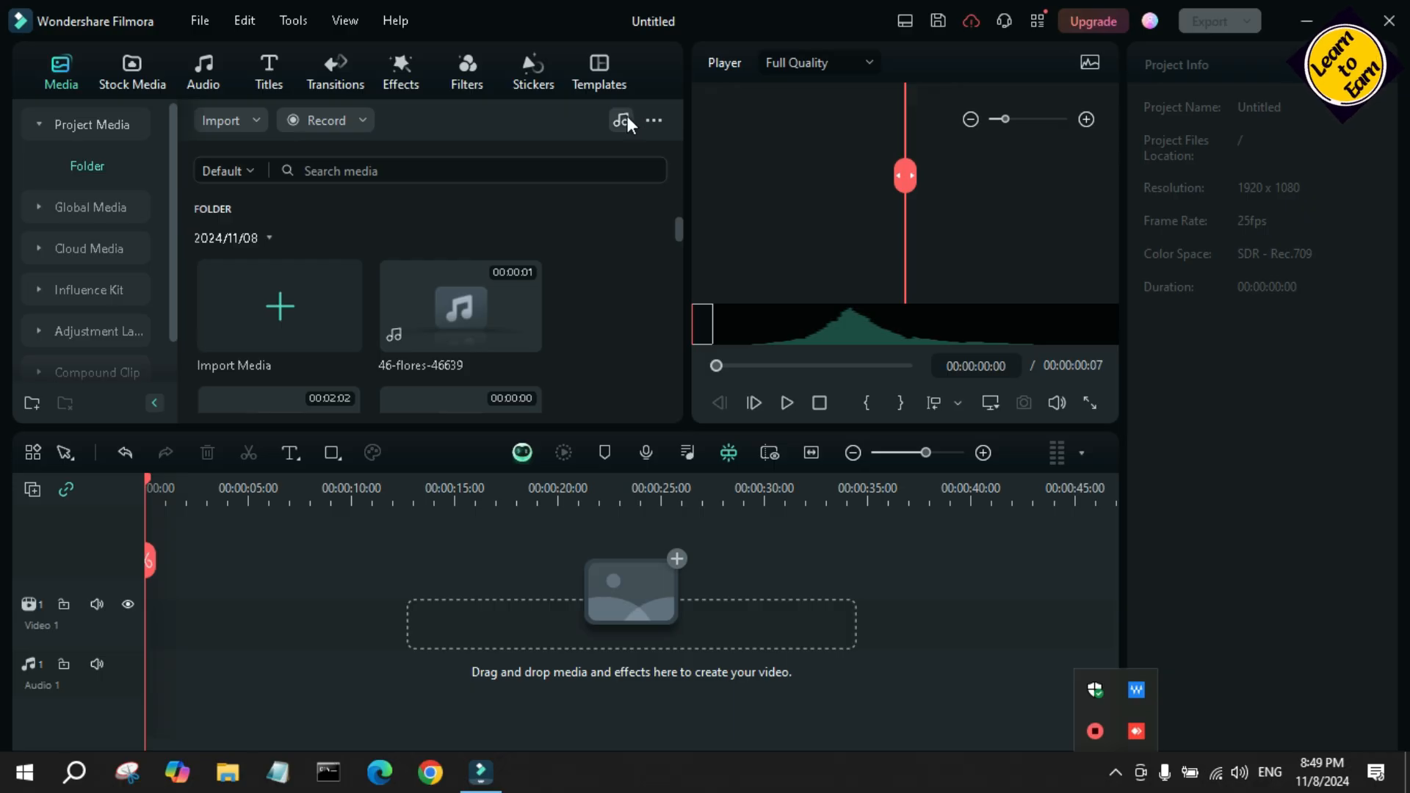
Set the project media filter from Audio to All and browse the mixed pictures and sounds.
click(627, 116)
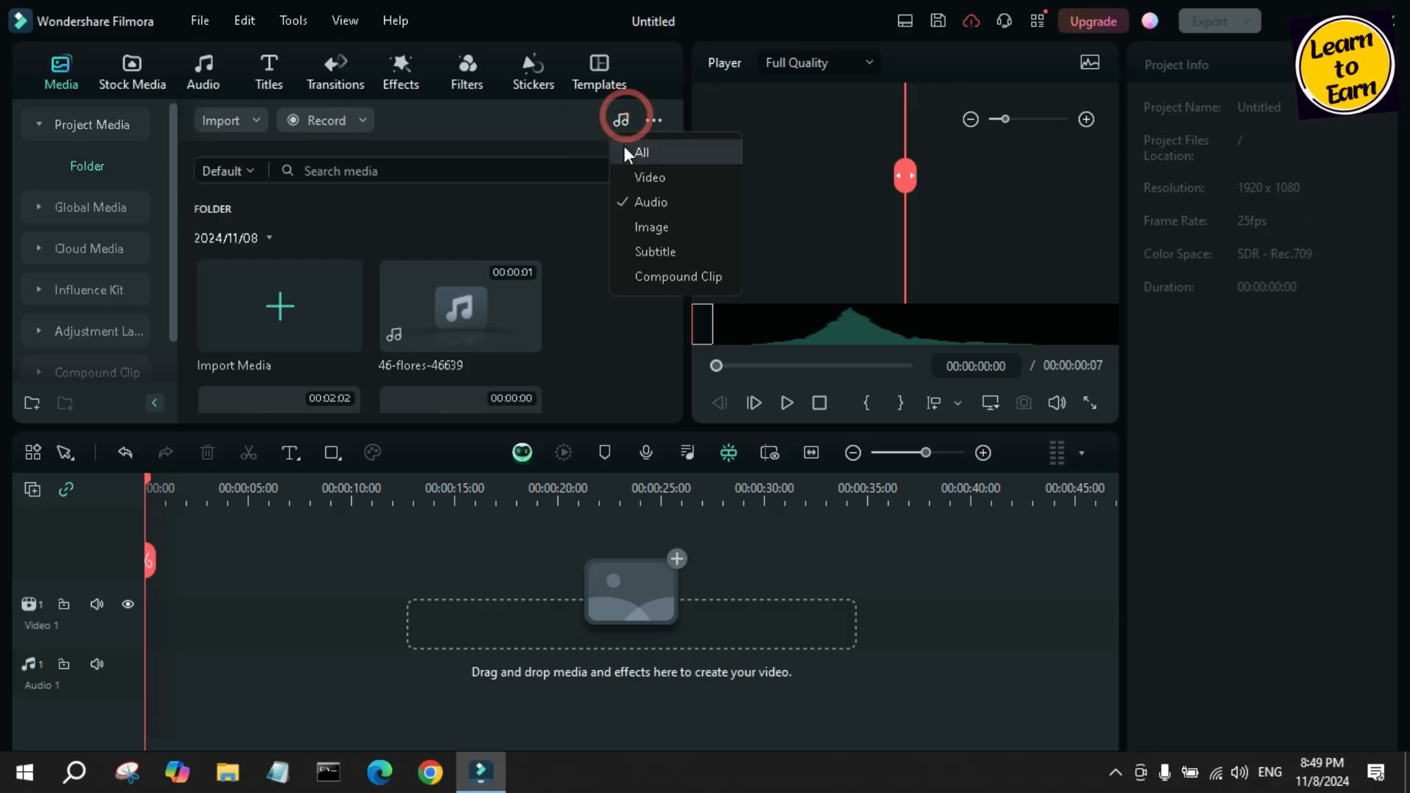
click(625, 152)
scroll(585, 273, down, 3)
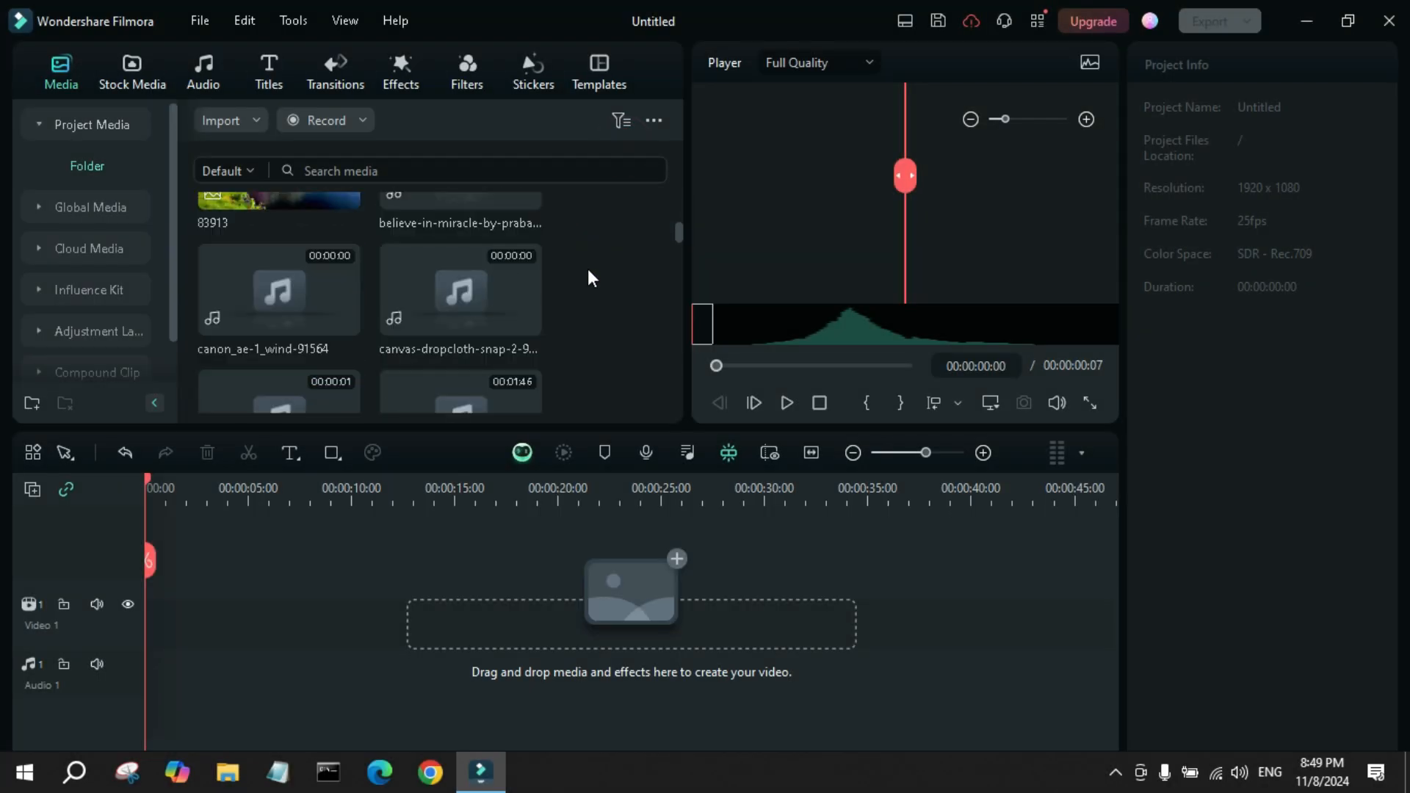
scroll(560, 274, up, 2)
click(624, 121)
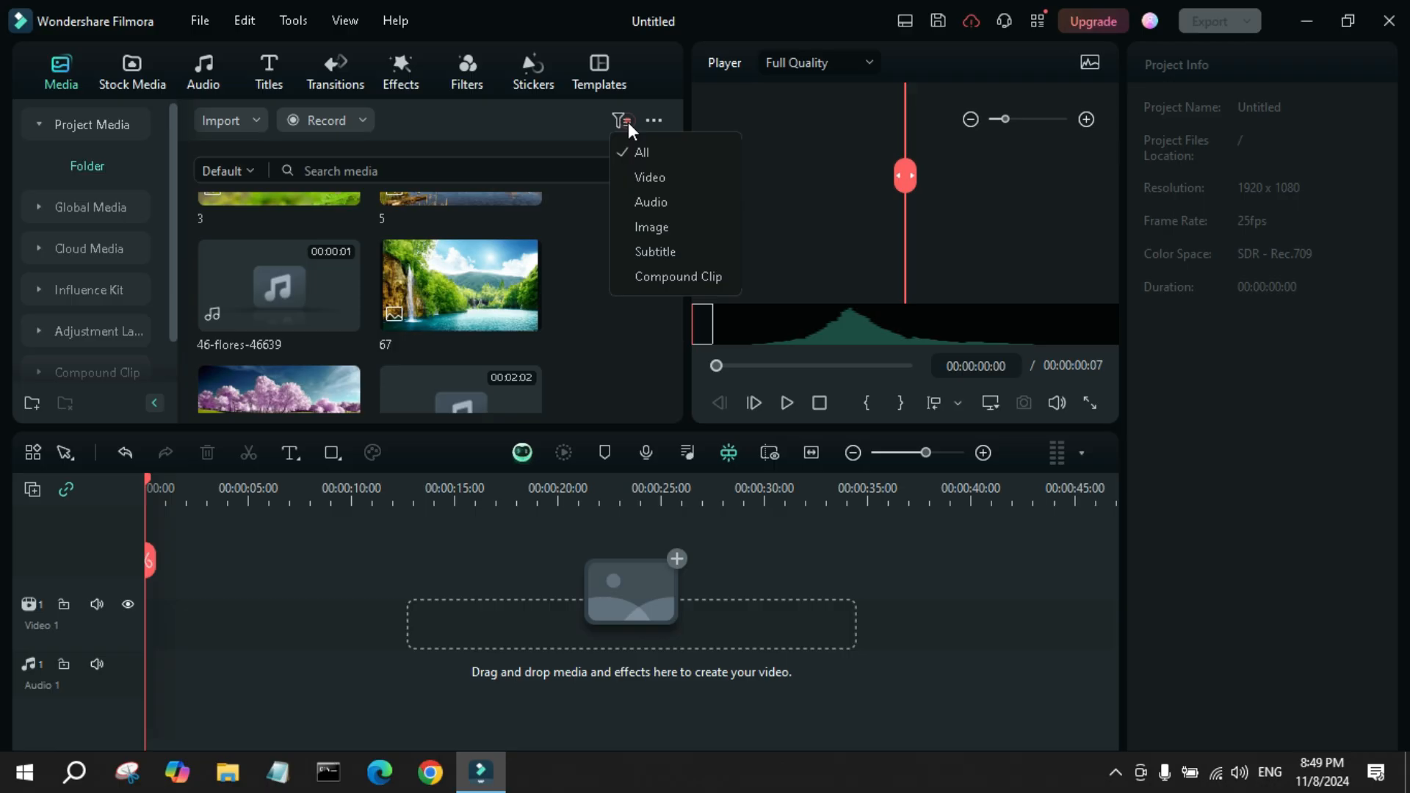
click(664, 180)
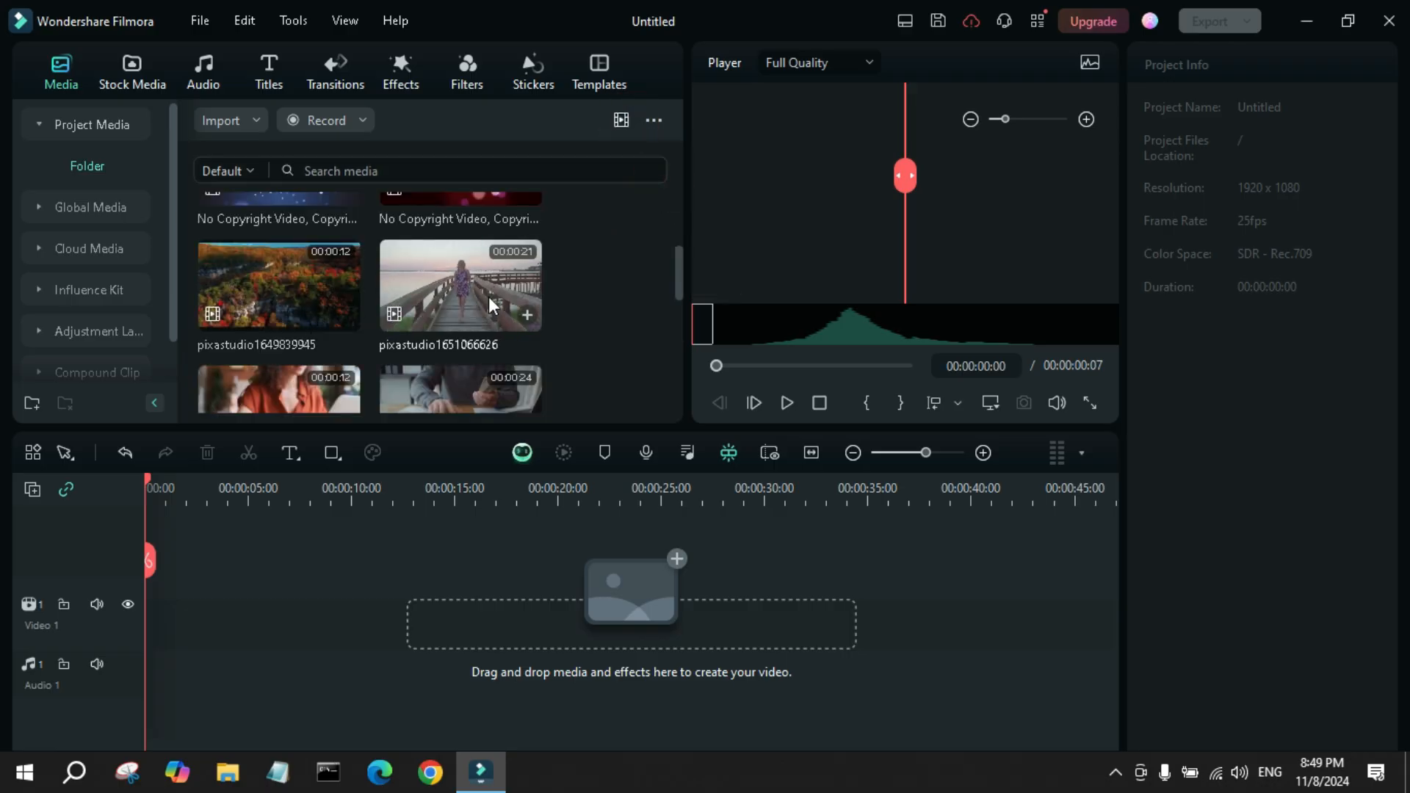
drag(258, 276, 222, 591)
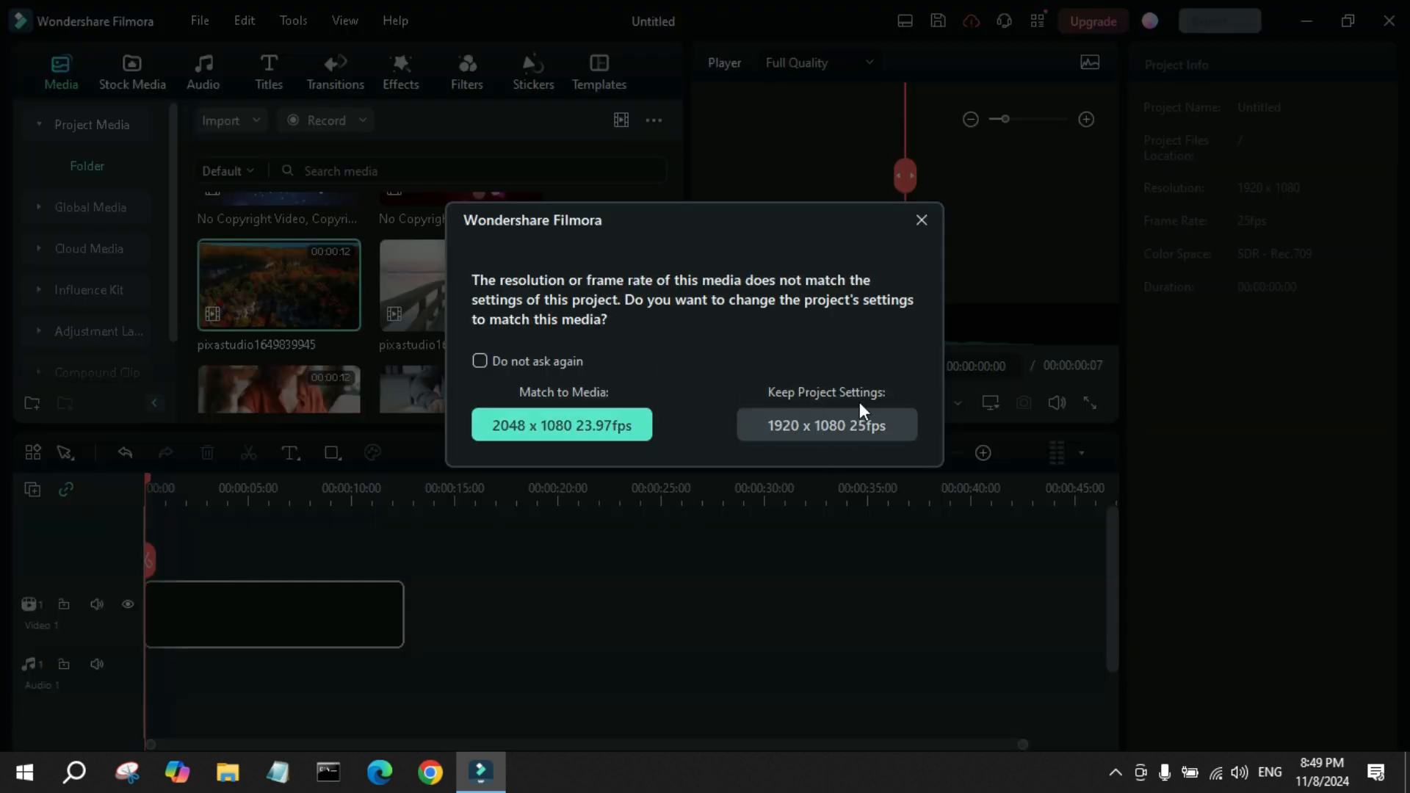
click(821, 426)
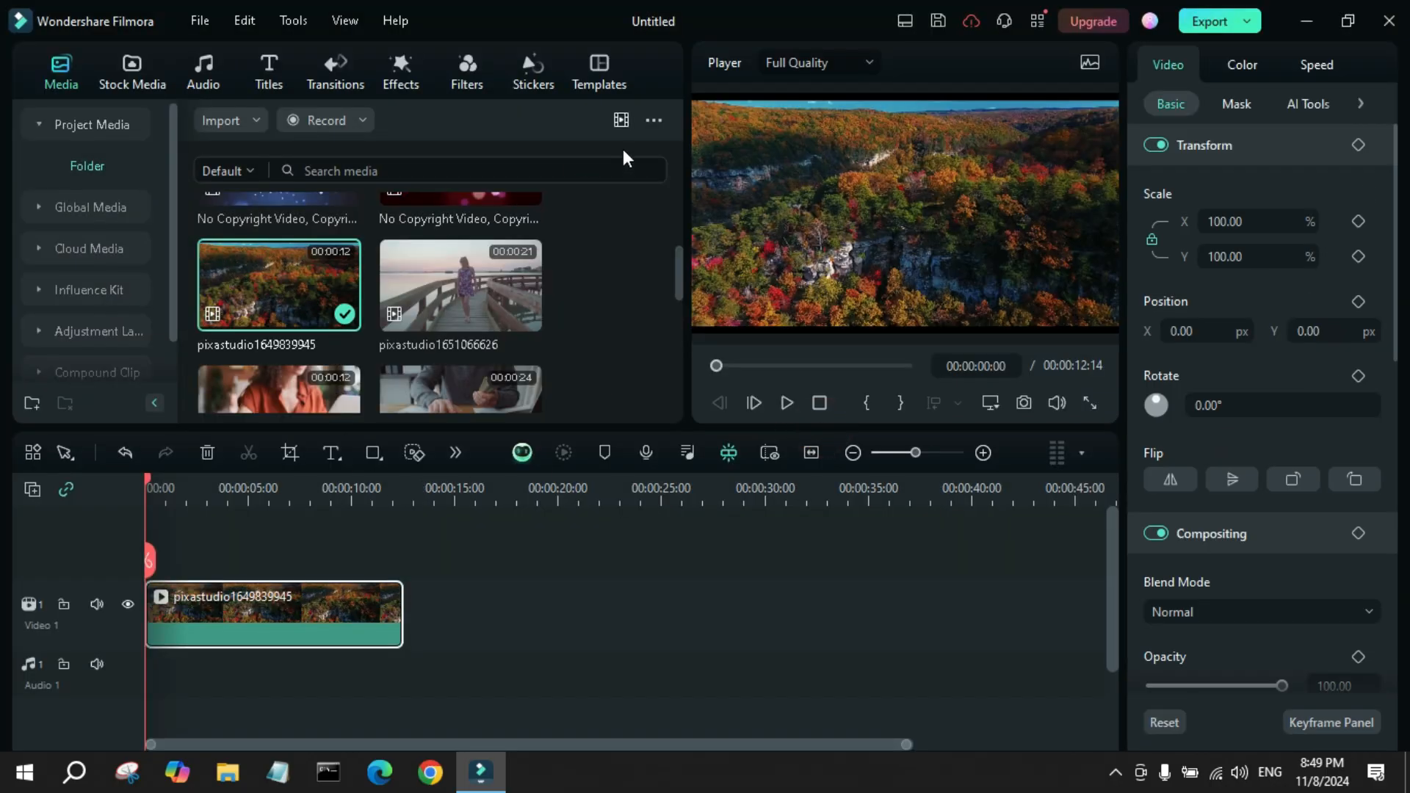
Filter the project media by Audio and preview the believe-in-miracle music track.
click(622, 120)
click(650, 201)
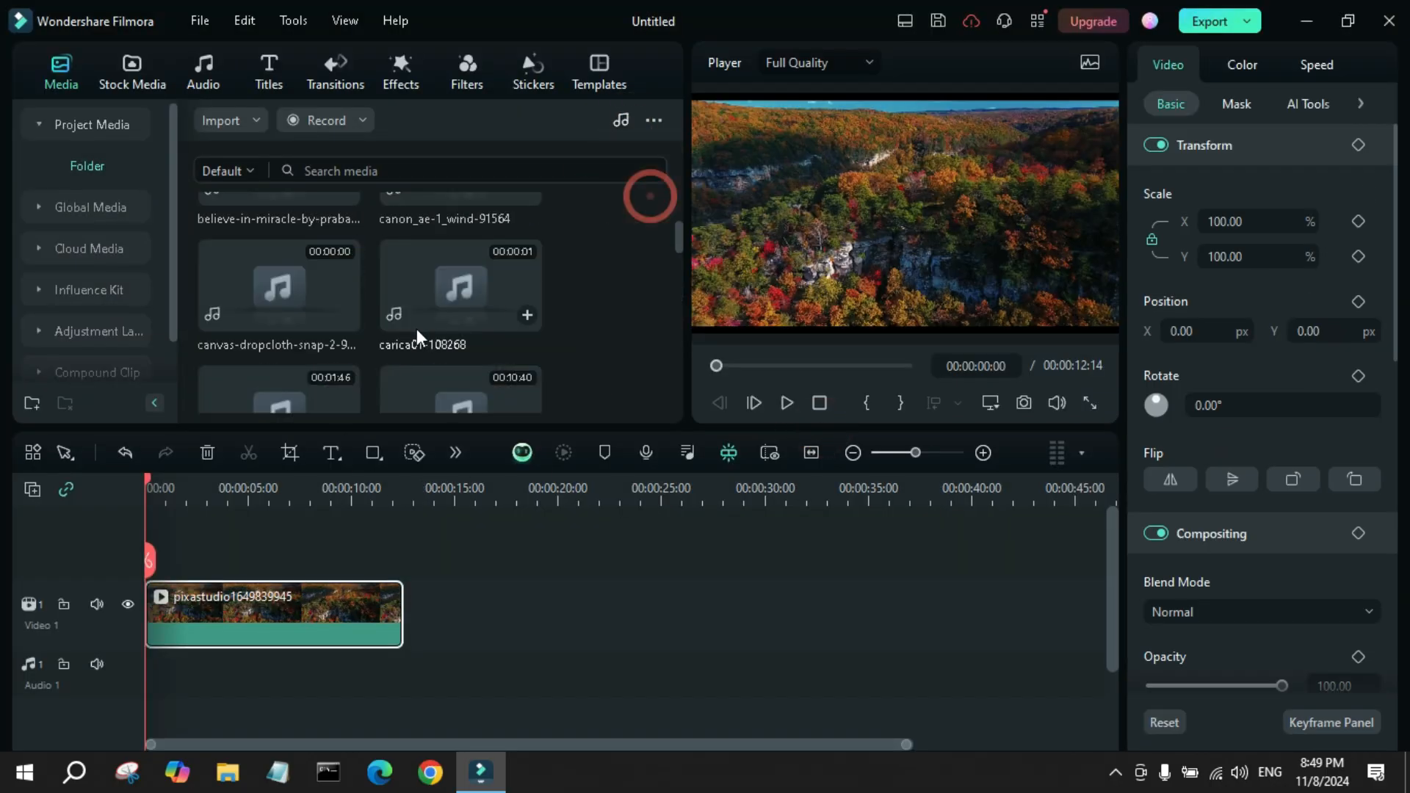
scroll(235, 330, up, 3)
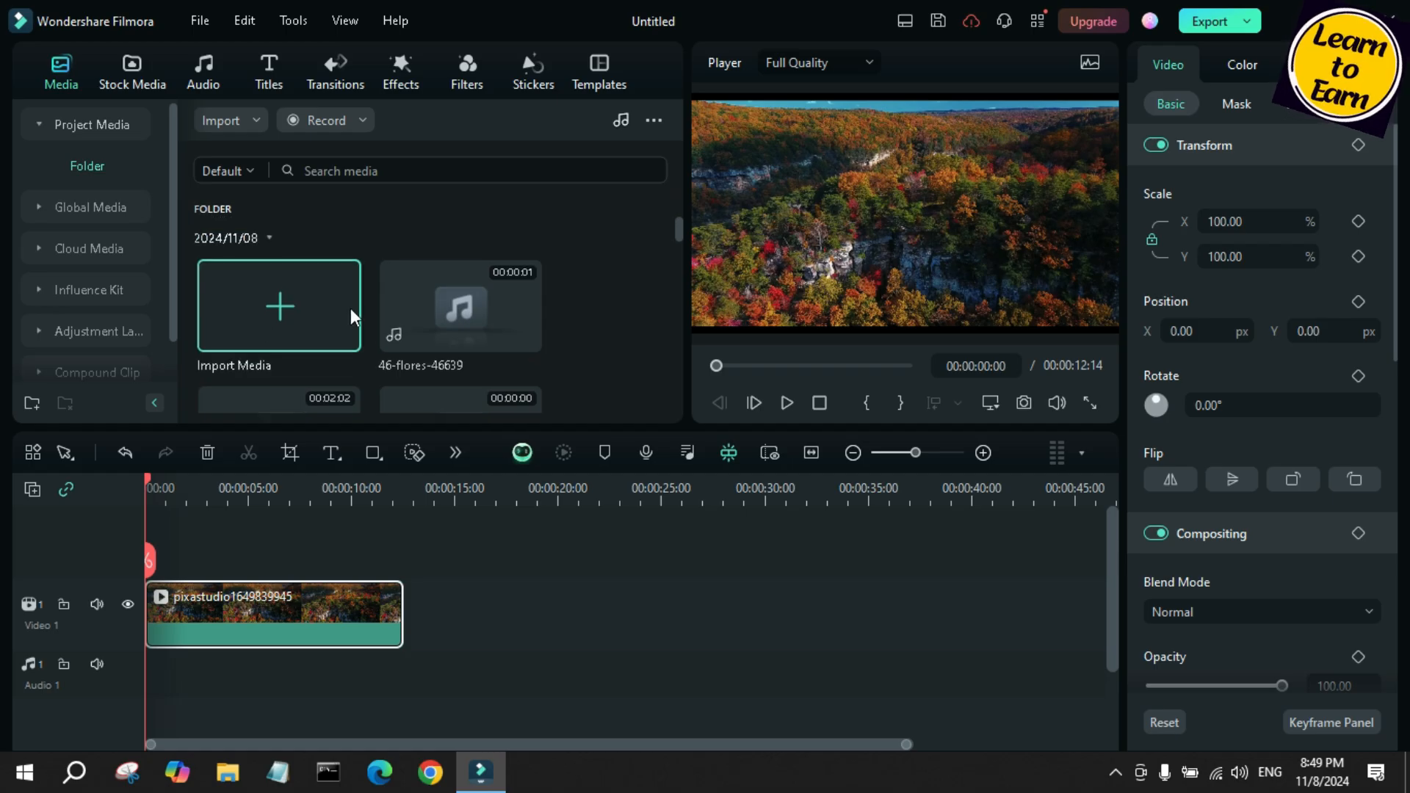
scroll(323, 316, down, 2)
double_click(254, 299)
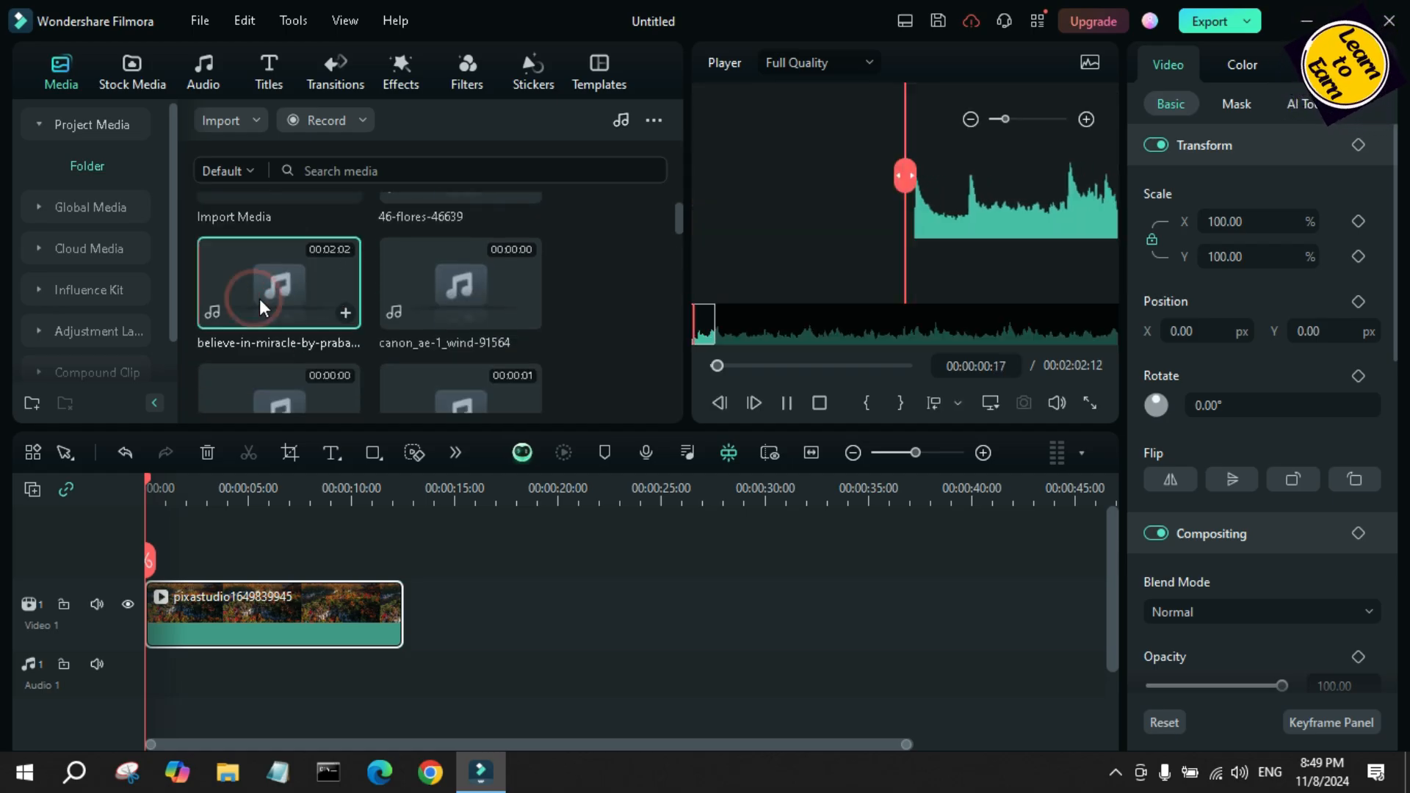
click(789, 404)
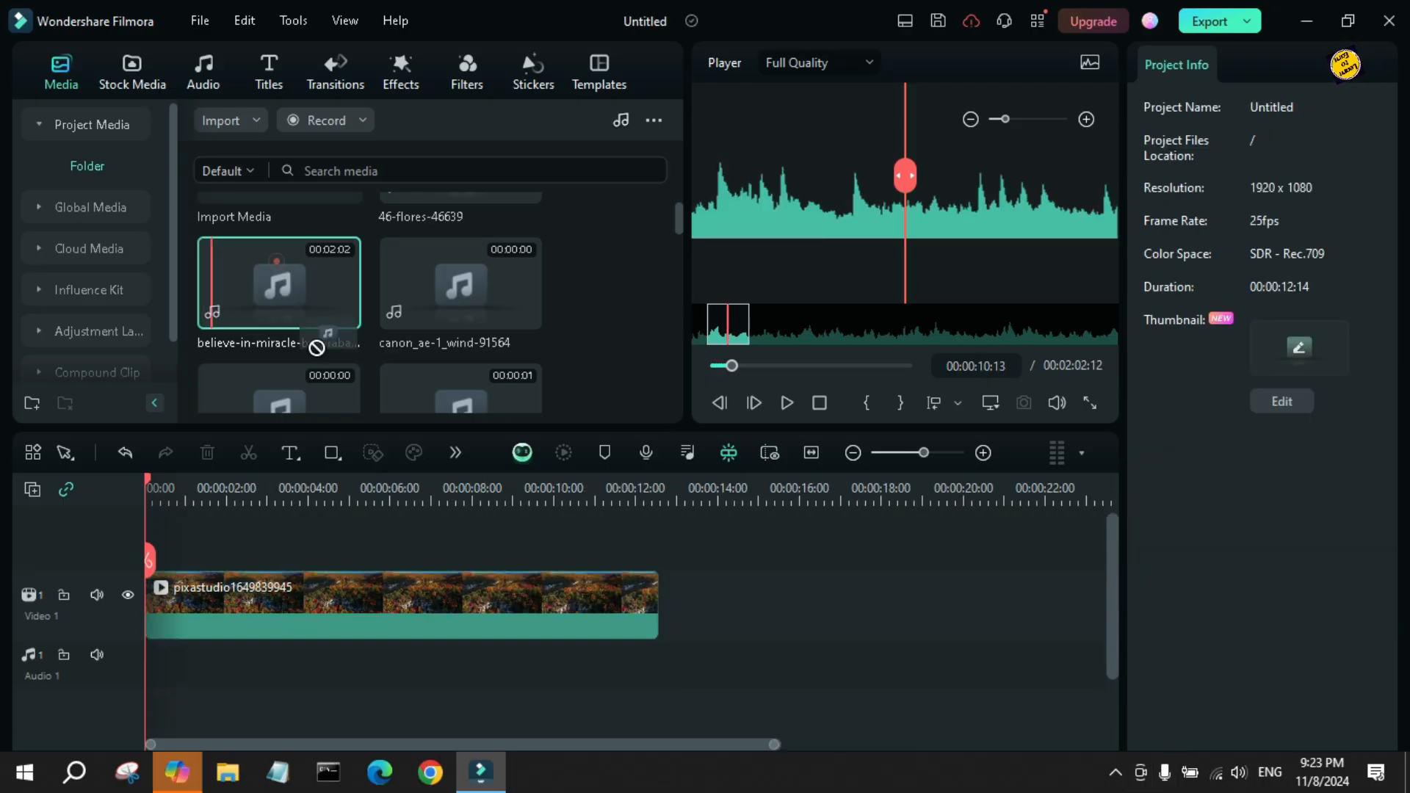
Add the believe-in-miracle music at the start of the Audio 1 track and fit the whole timeline in view.
drag(273, 261, 150, 676)
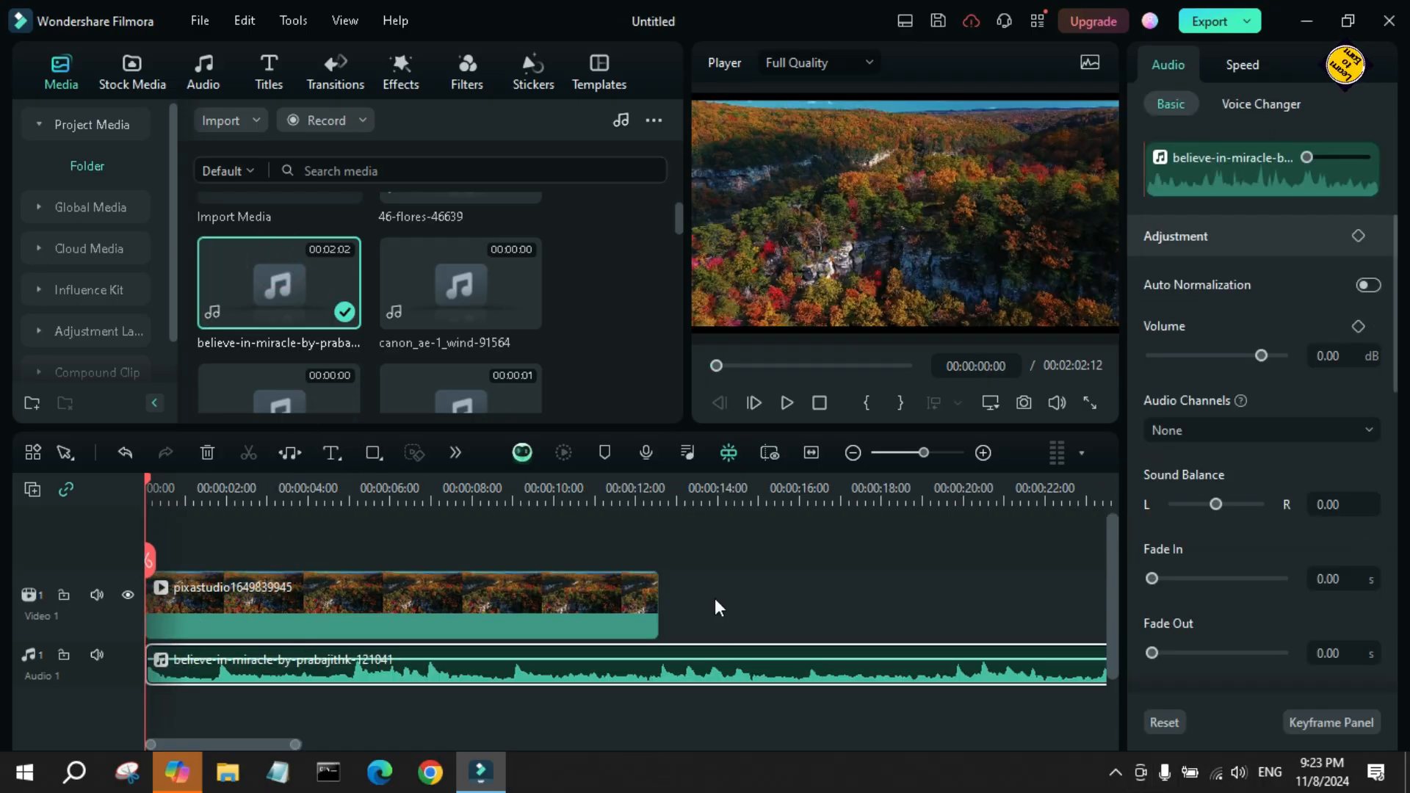
click(812, 452)
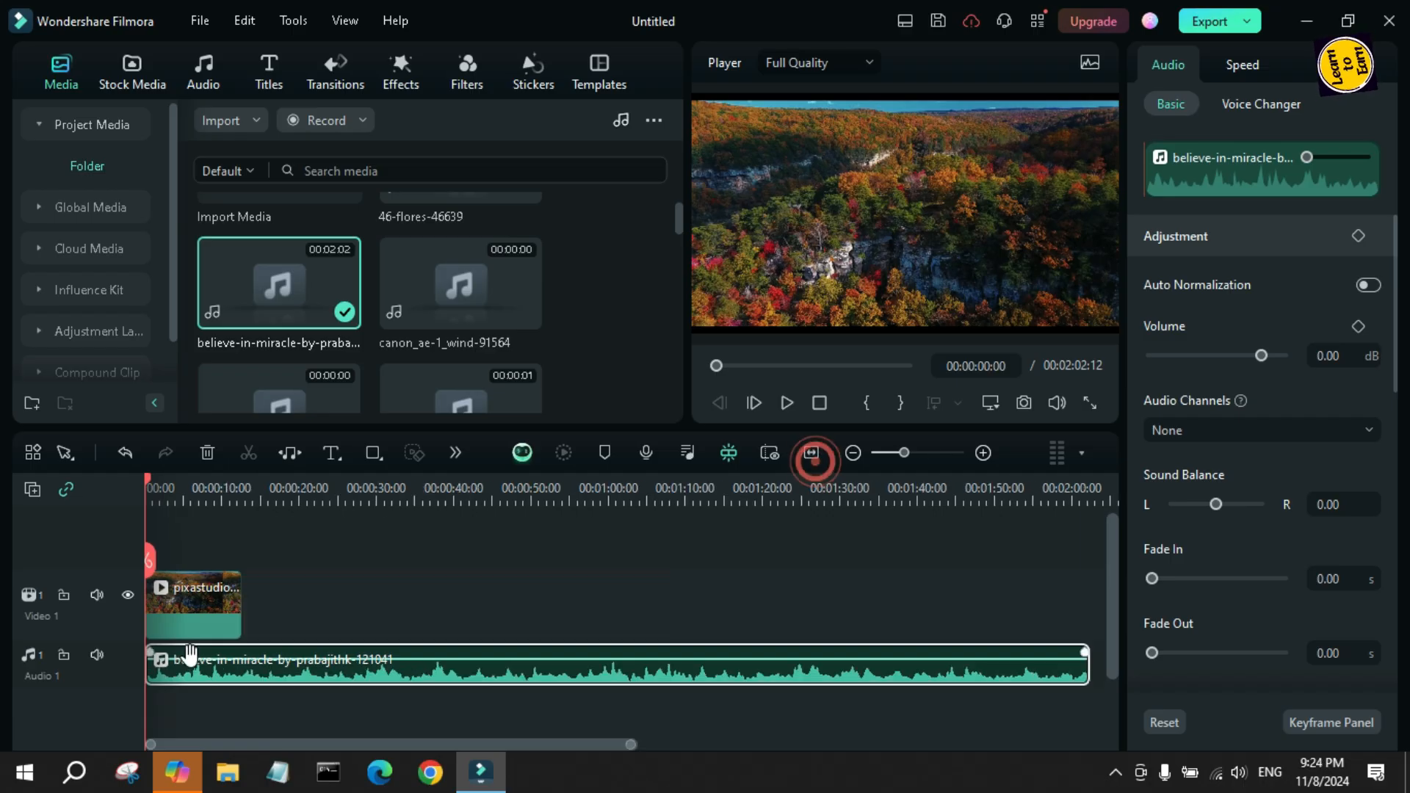
Split the believe-in-miracle music on Audio 1 at the end of the video clip, at 00:00:12:14.
click(244, 490)
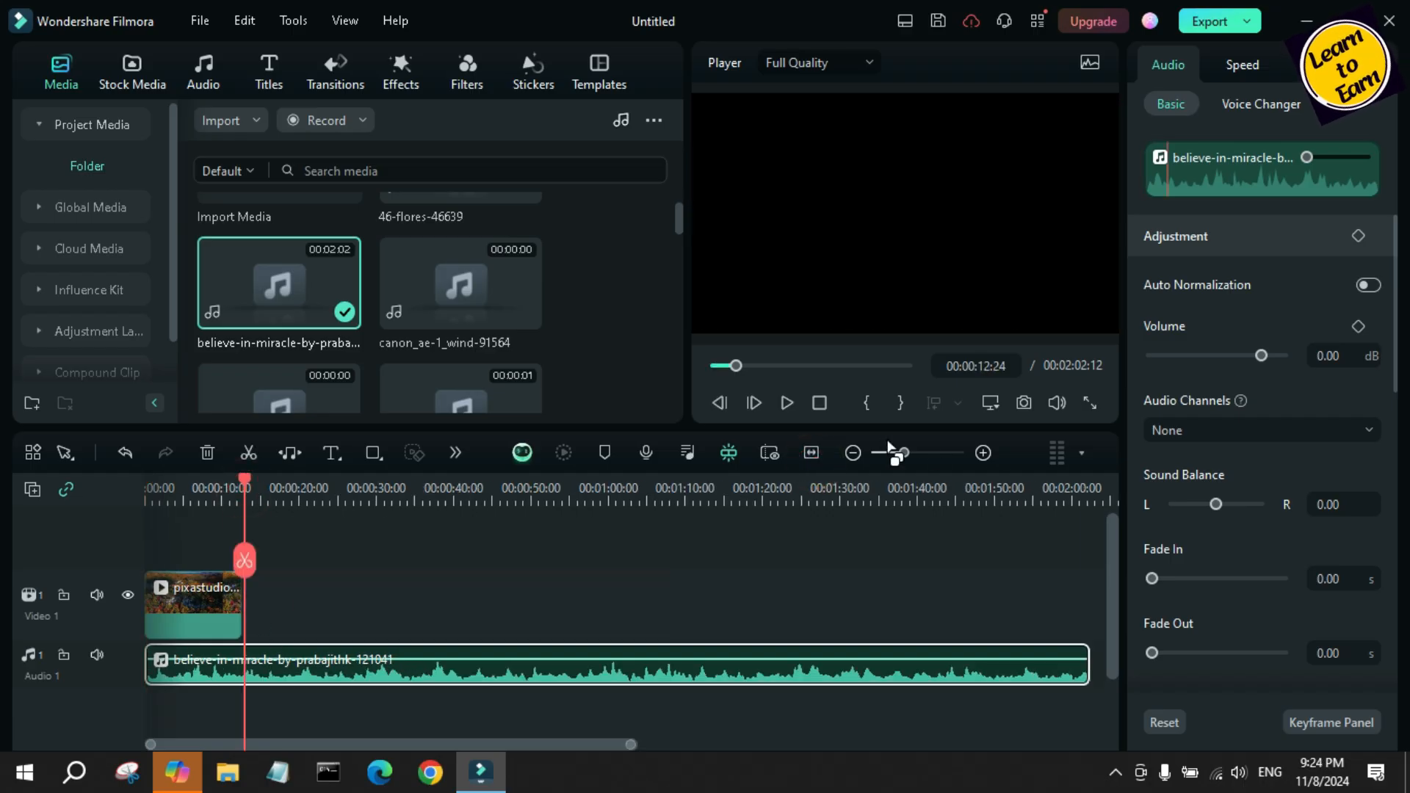
click(991, 451)
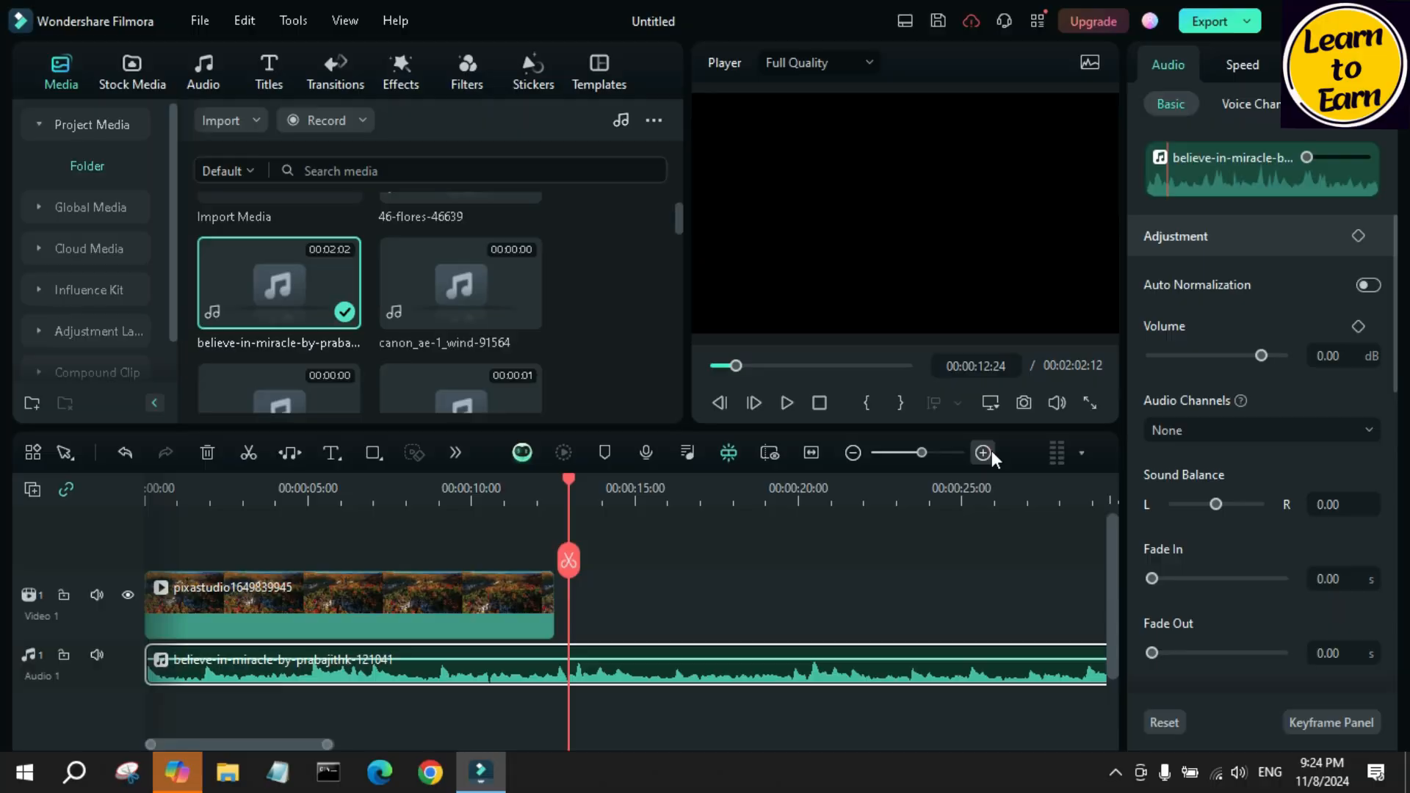
click(991, 450)
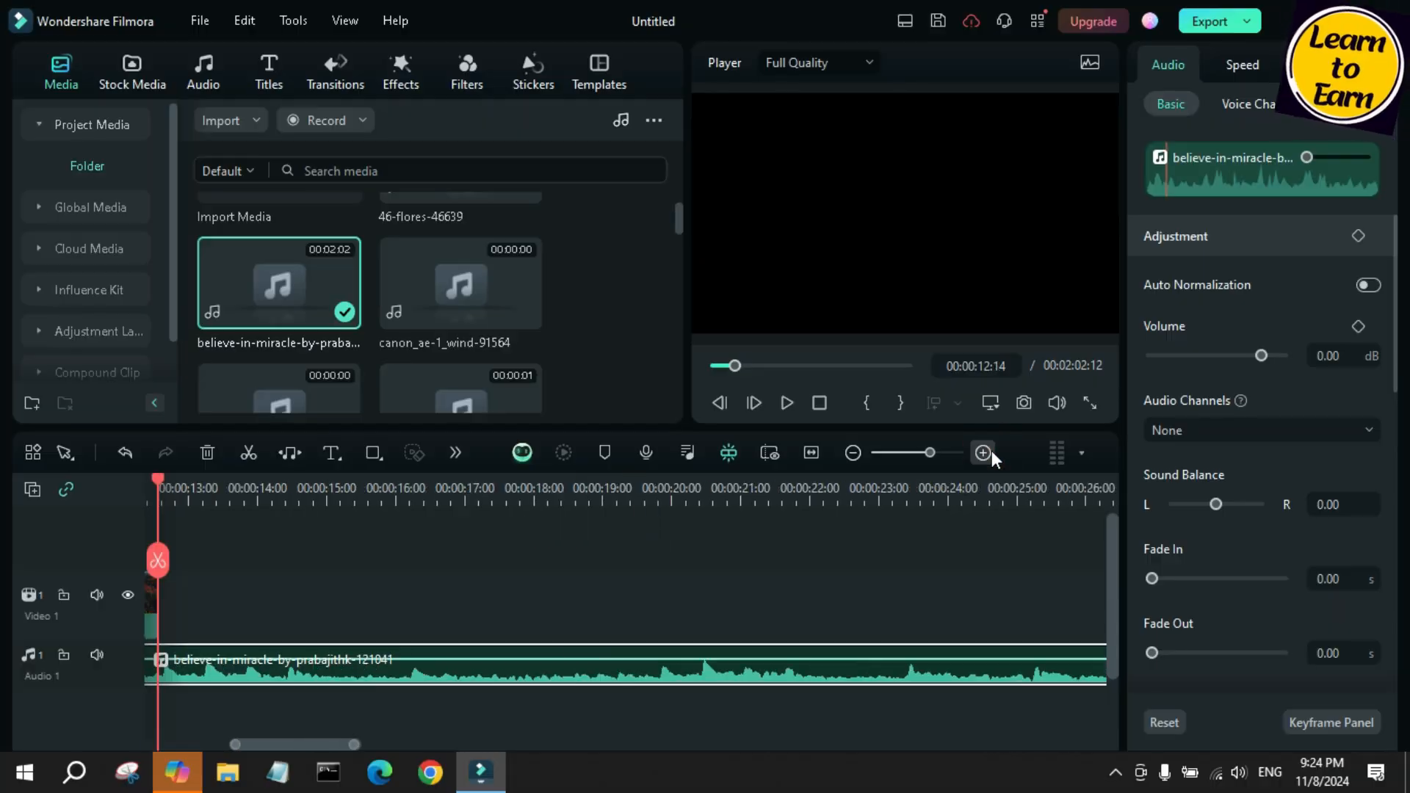
click(205, 670)
click(158, 560)
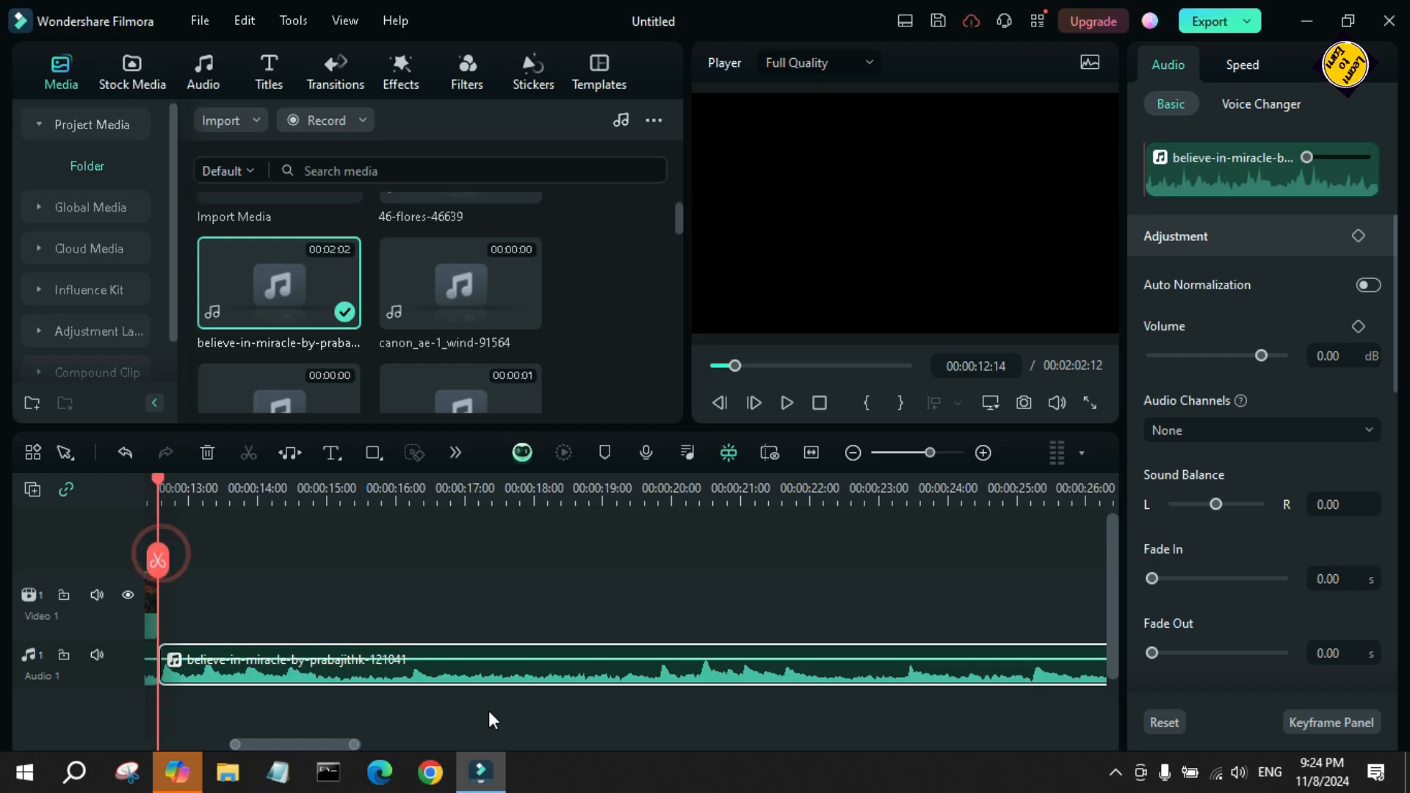
Delete the part of the believe-in-miracle music that extends past the end of the video clip.
drag(331, 742, 297, 742)
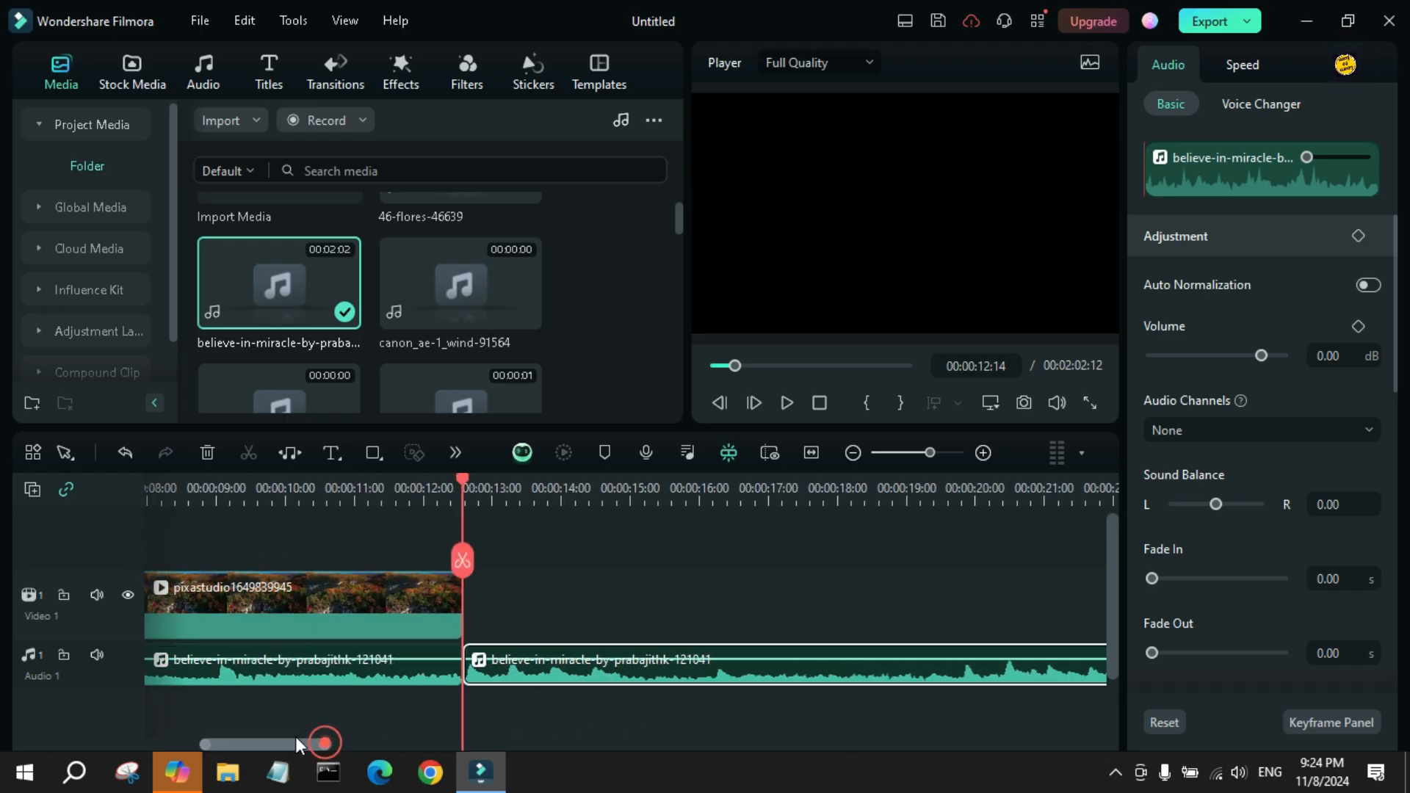
click(681, 642)
key(Delete)
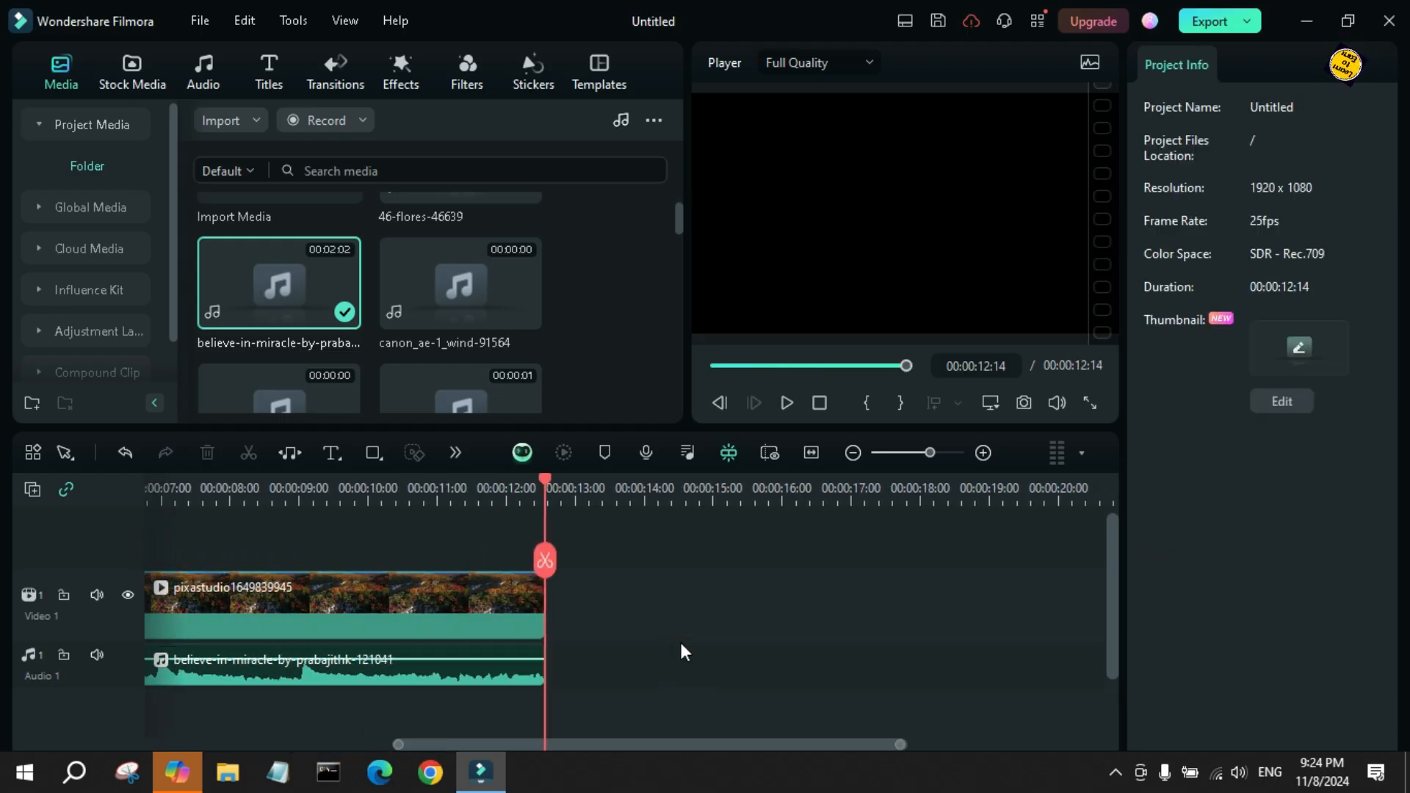
click(981, 452)
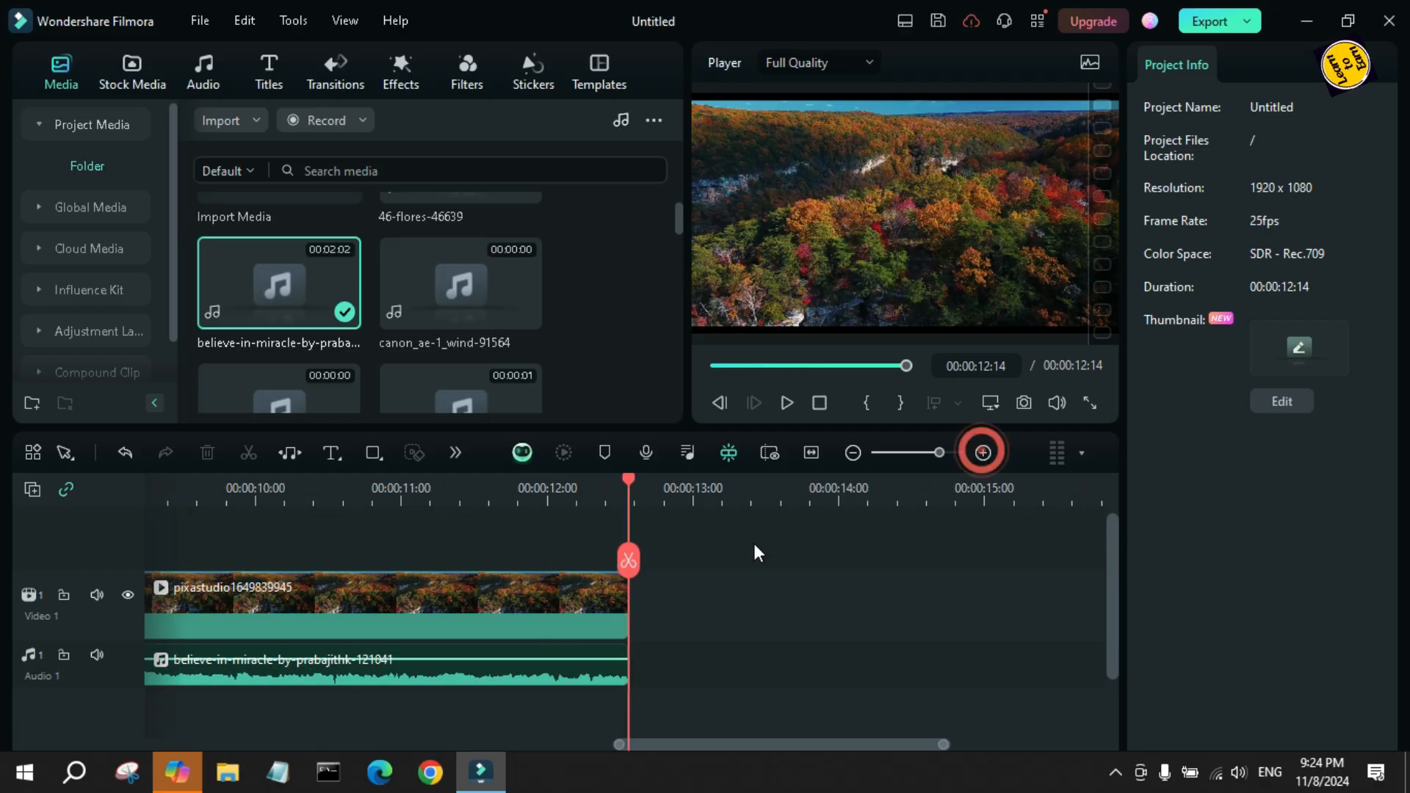
Play the trimmed video and music from the start in full screen, pause partway and return to the editor.
click(825, 404)
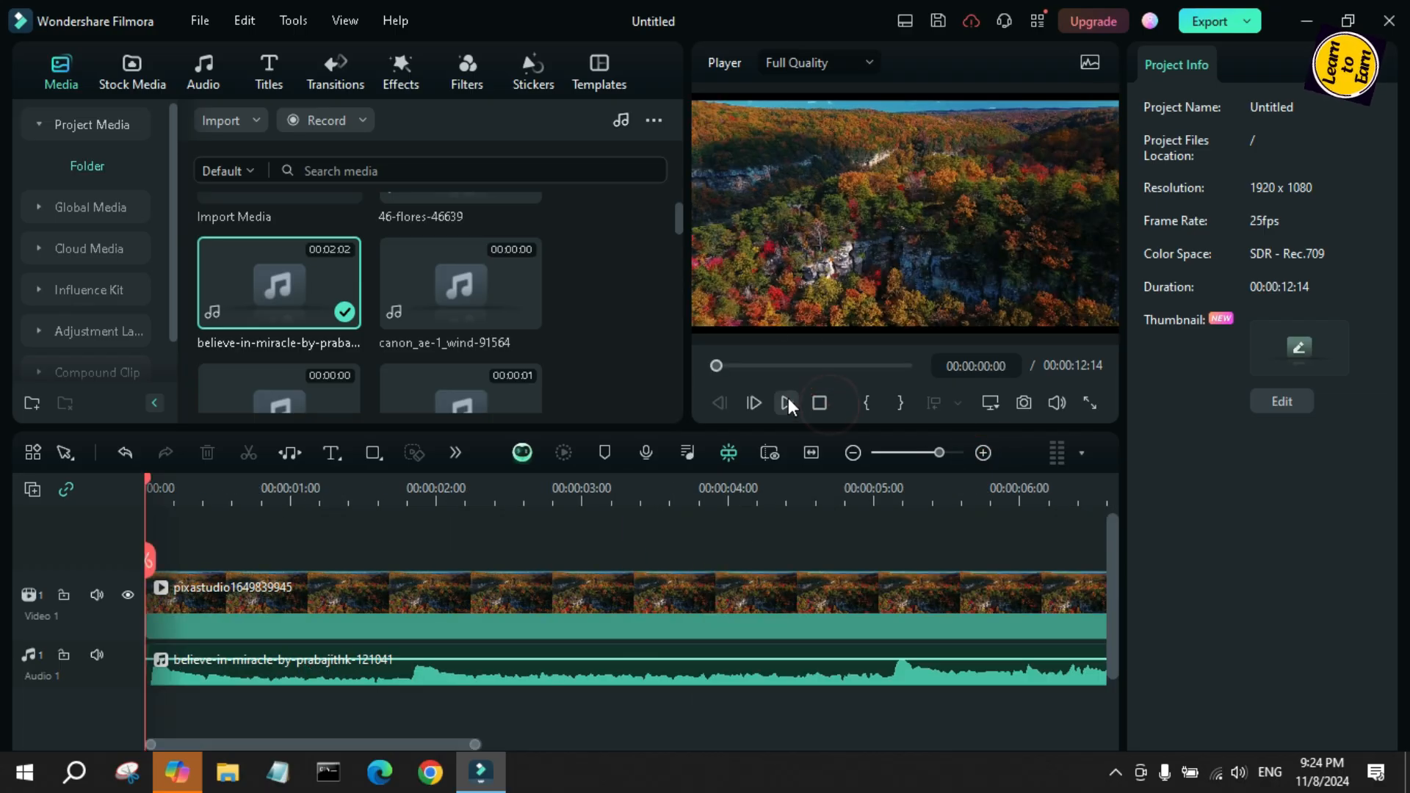
click(787, 402)
click(1093, 405)
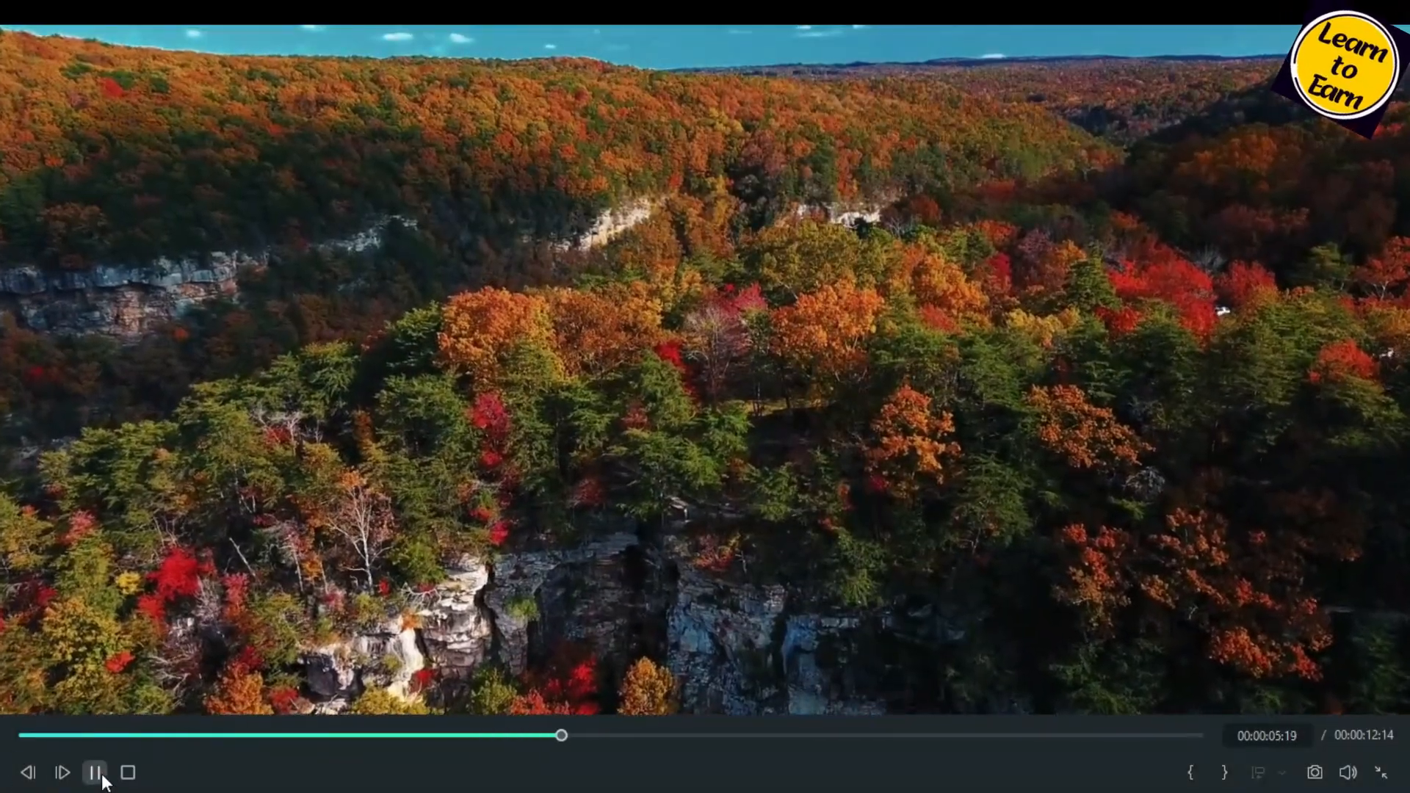
click(94, 772)
click(1381, 772)
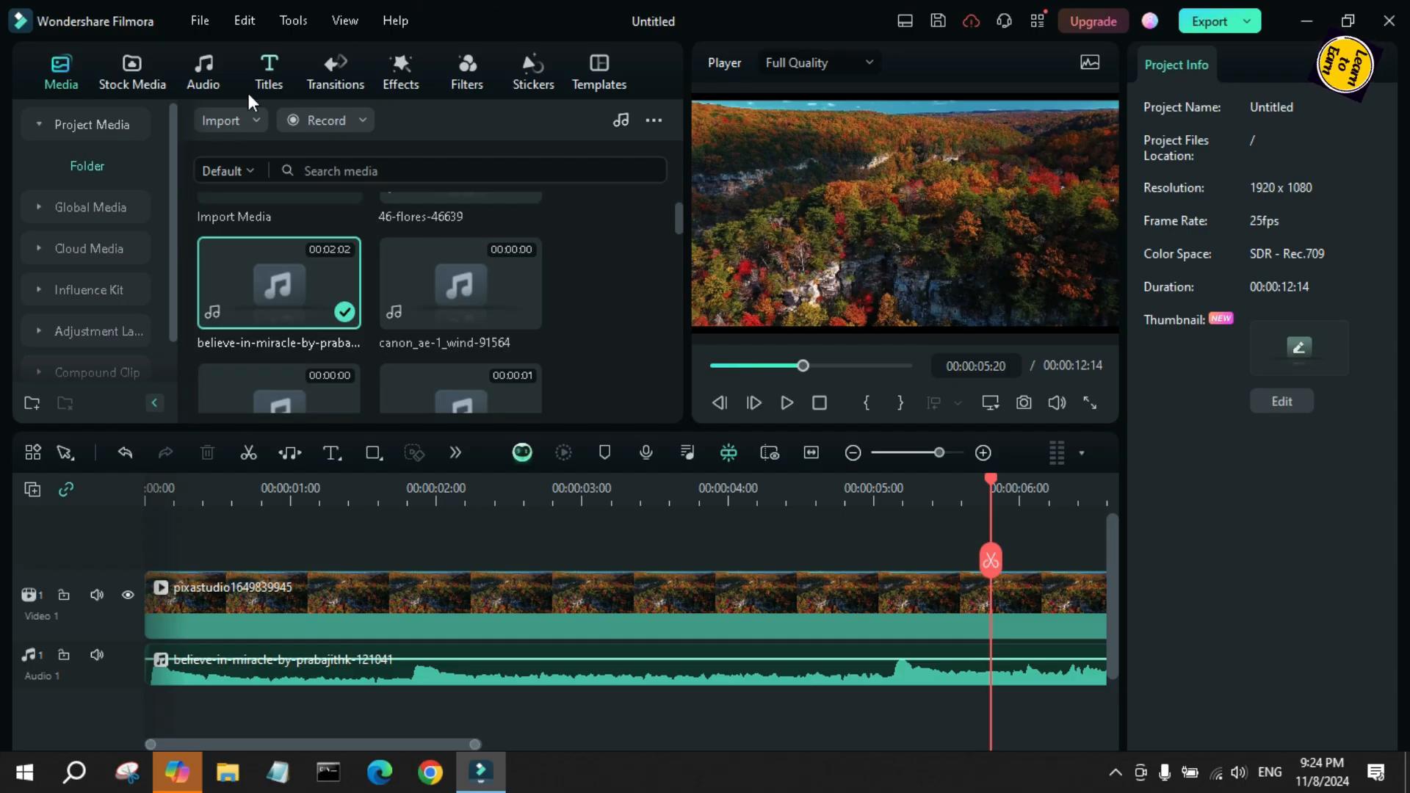
Add Big Title Pack Title 01 above the video at the timeline's start and shorten it to about 2.5 seconds.
click(281, 63)
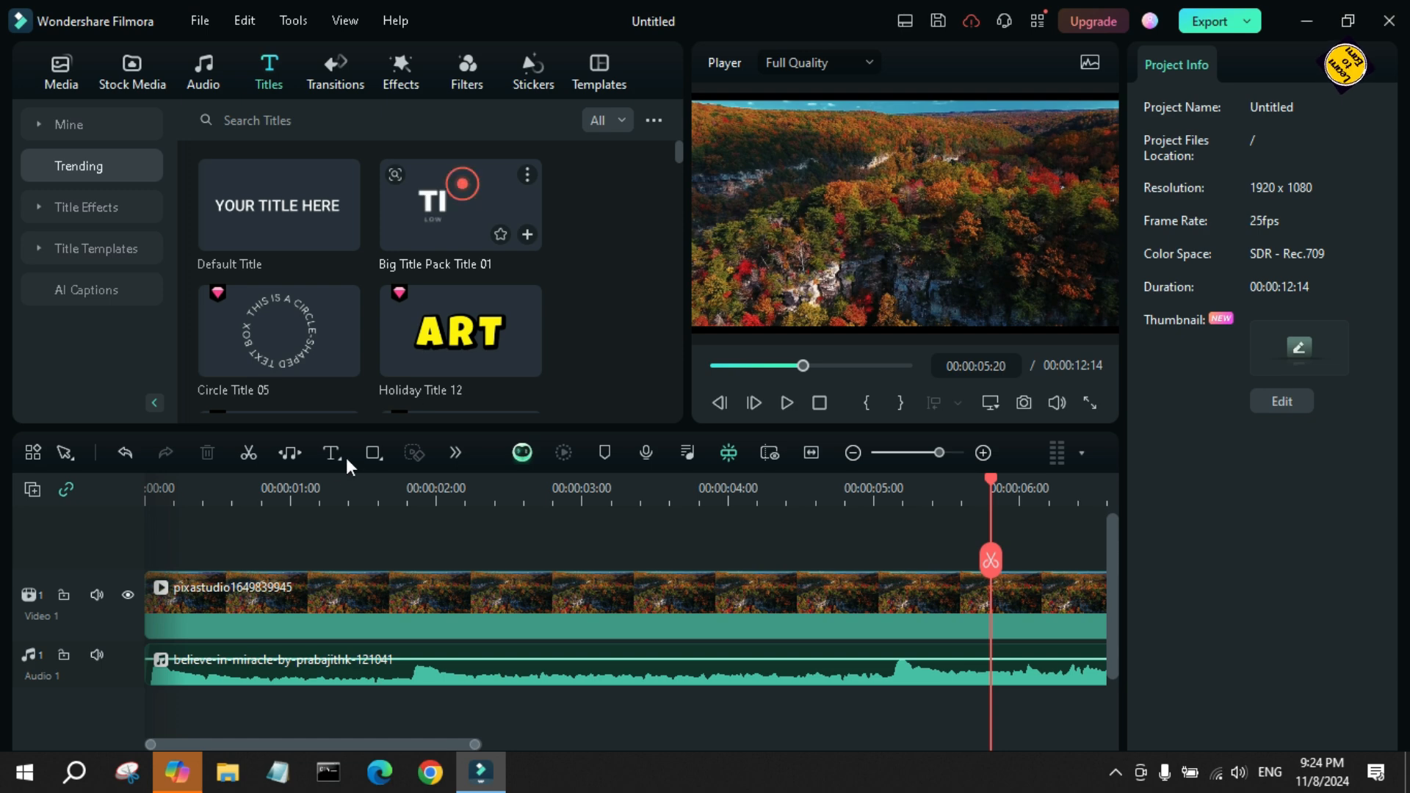
drag(347, 460, 112, 559)
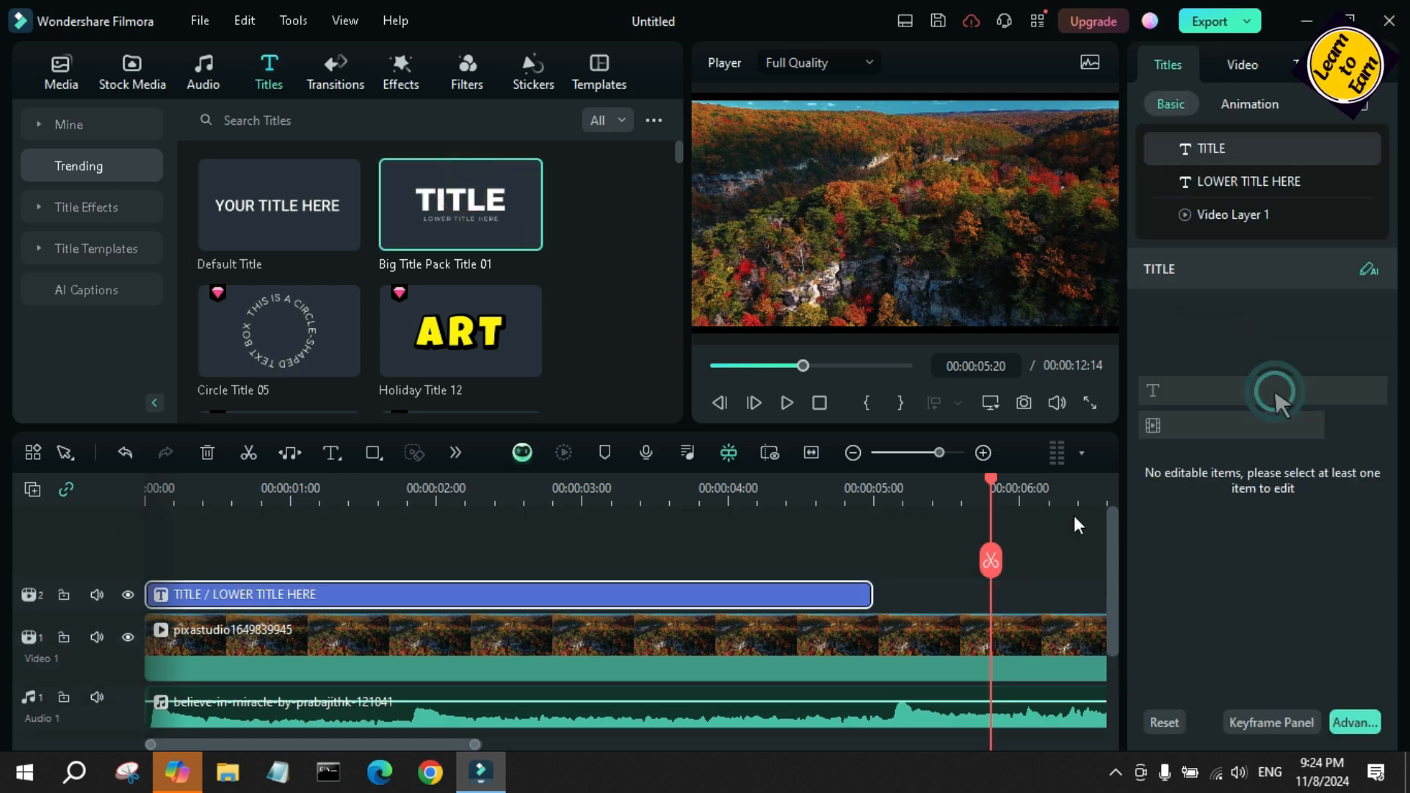
click(810, 452)
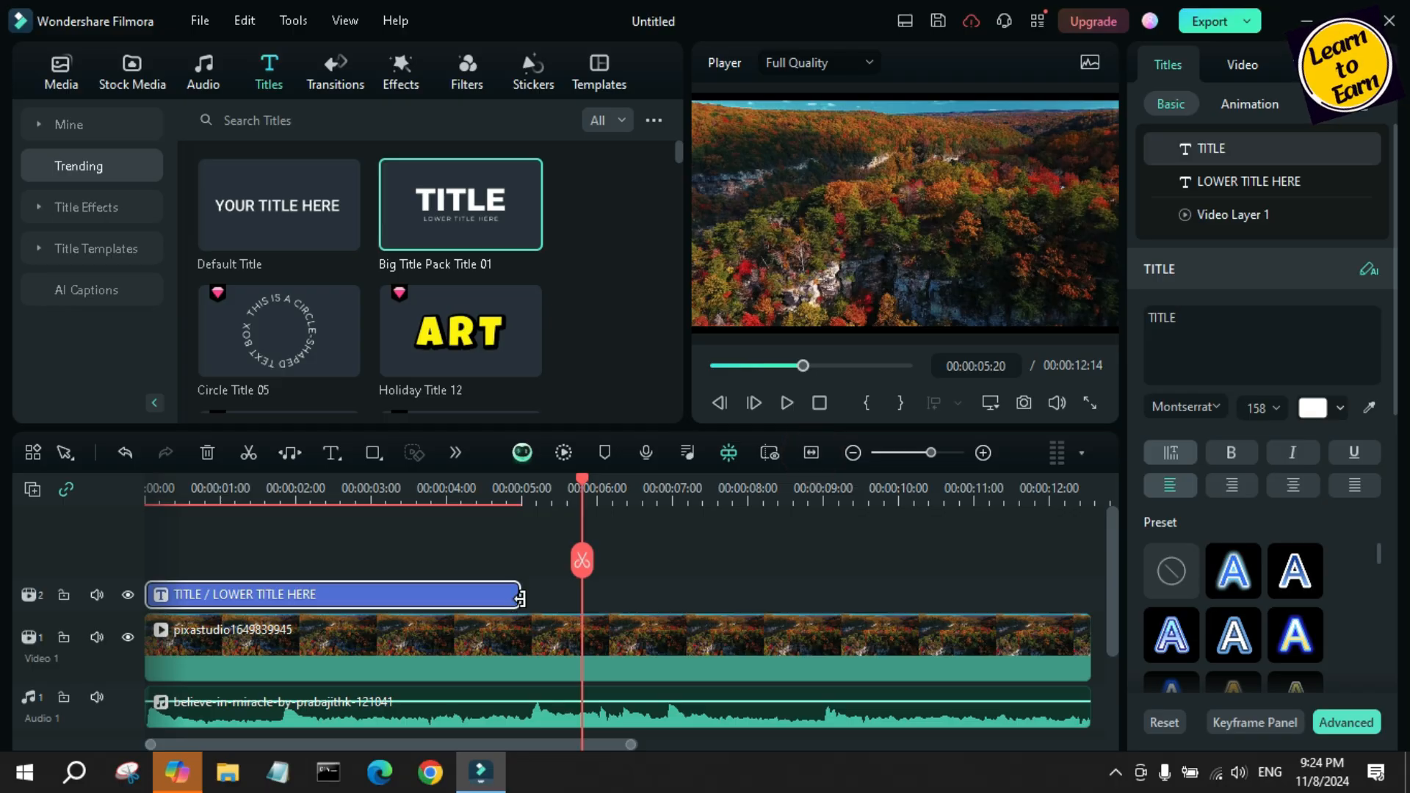
drag(520, 598, 338, 596)
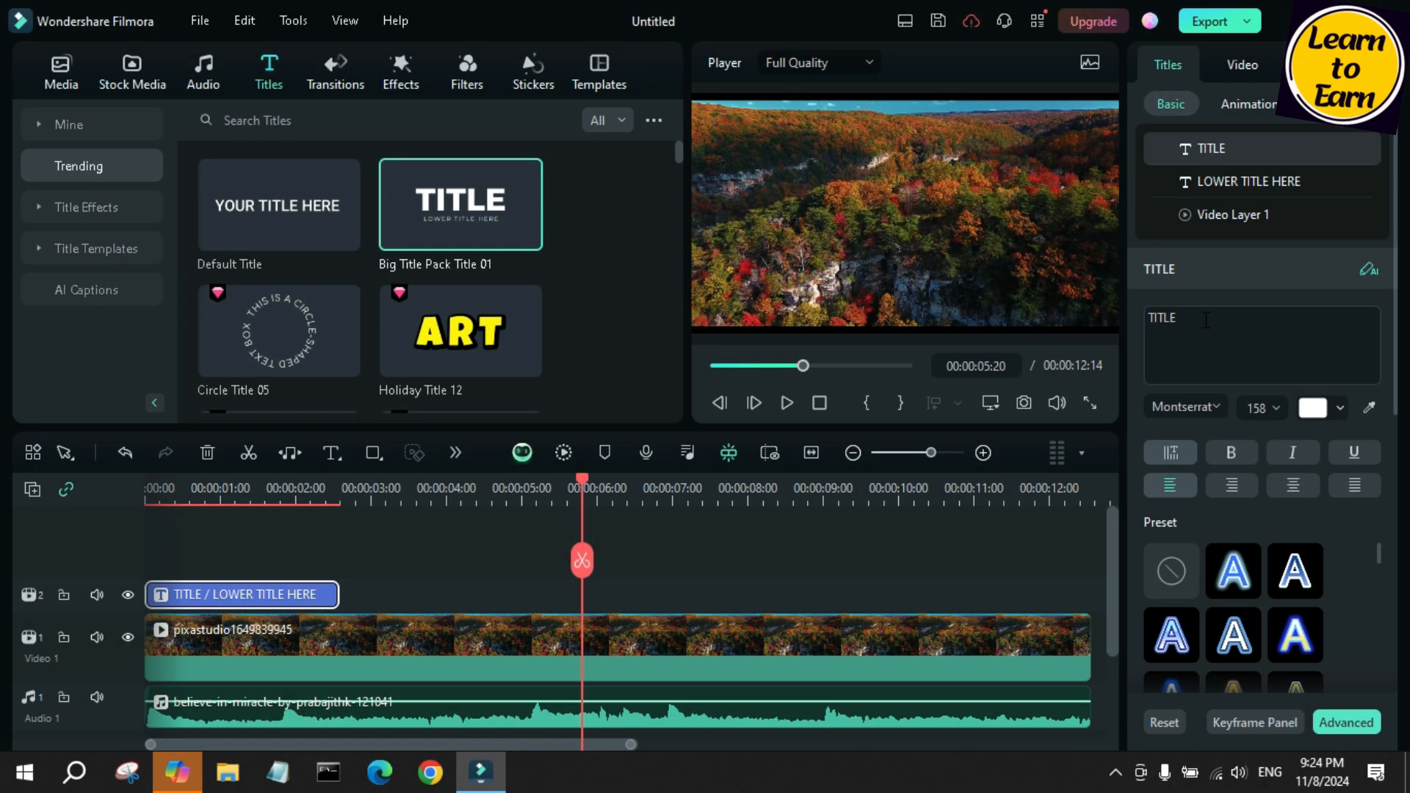
Preview the Big Title Pack Title 01 template and replace the title clip's main text with NATURE IS BEAUTIFUL.
click(460, 204)
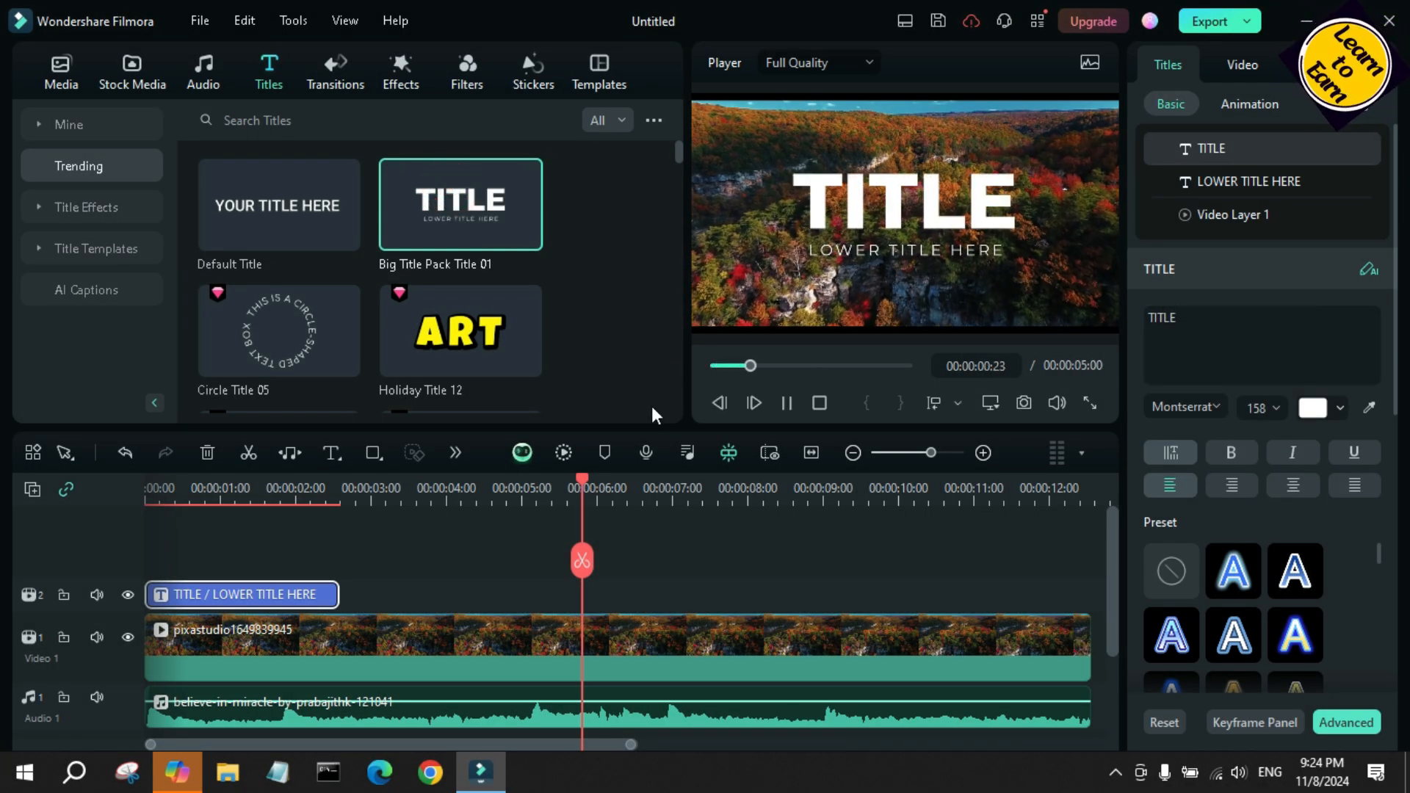
click(787, 403)
click(1199, 323)
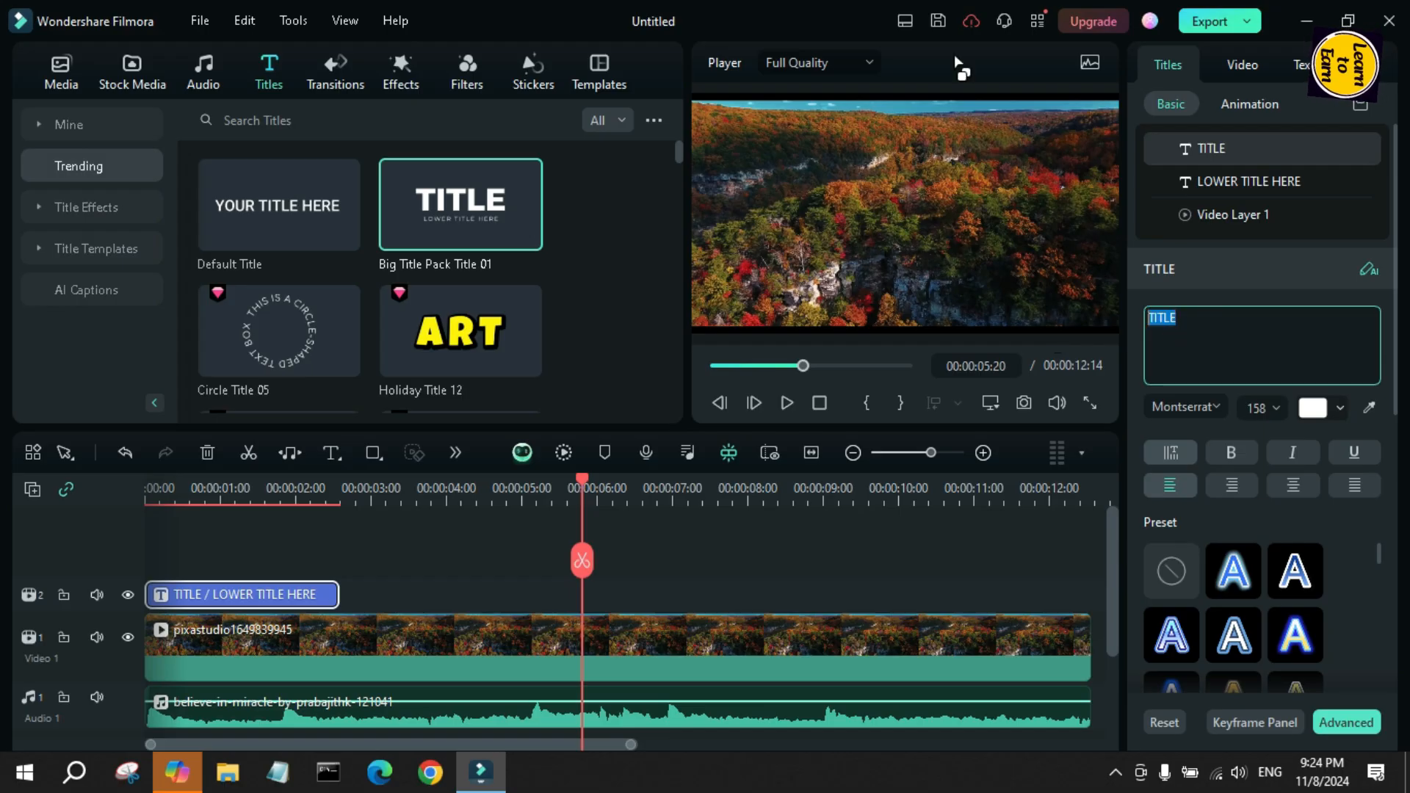
text(Natur)
key(BackSpace)
key(BackSpace)
key(BackSpace)
key(BackSpace)
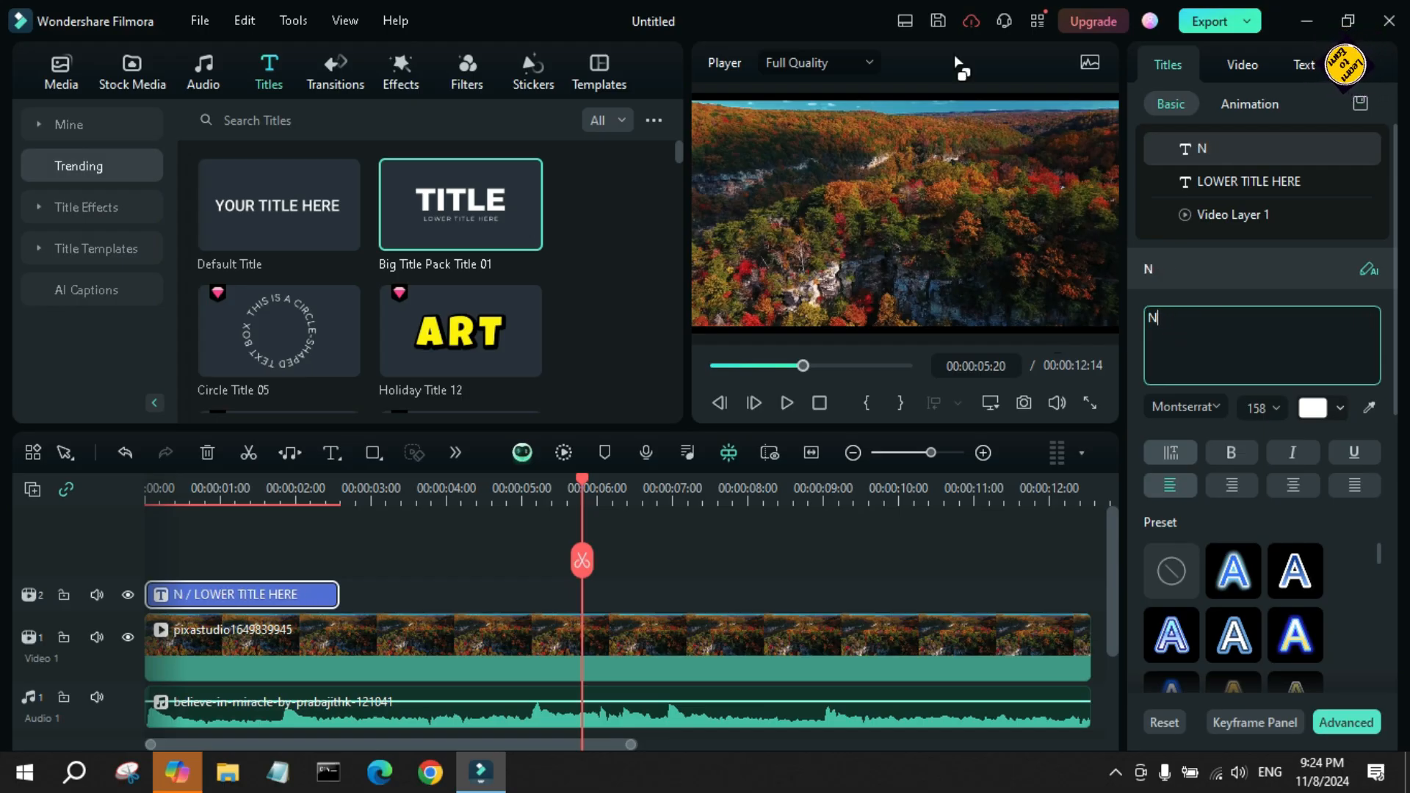
text(ATURE IS)
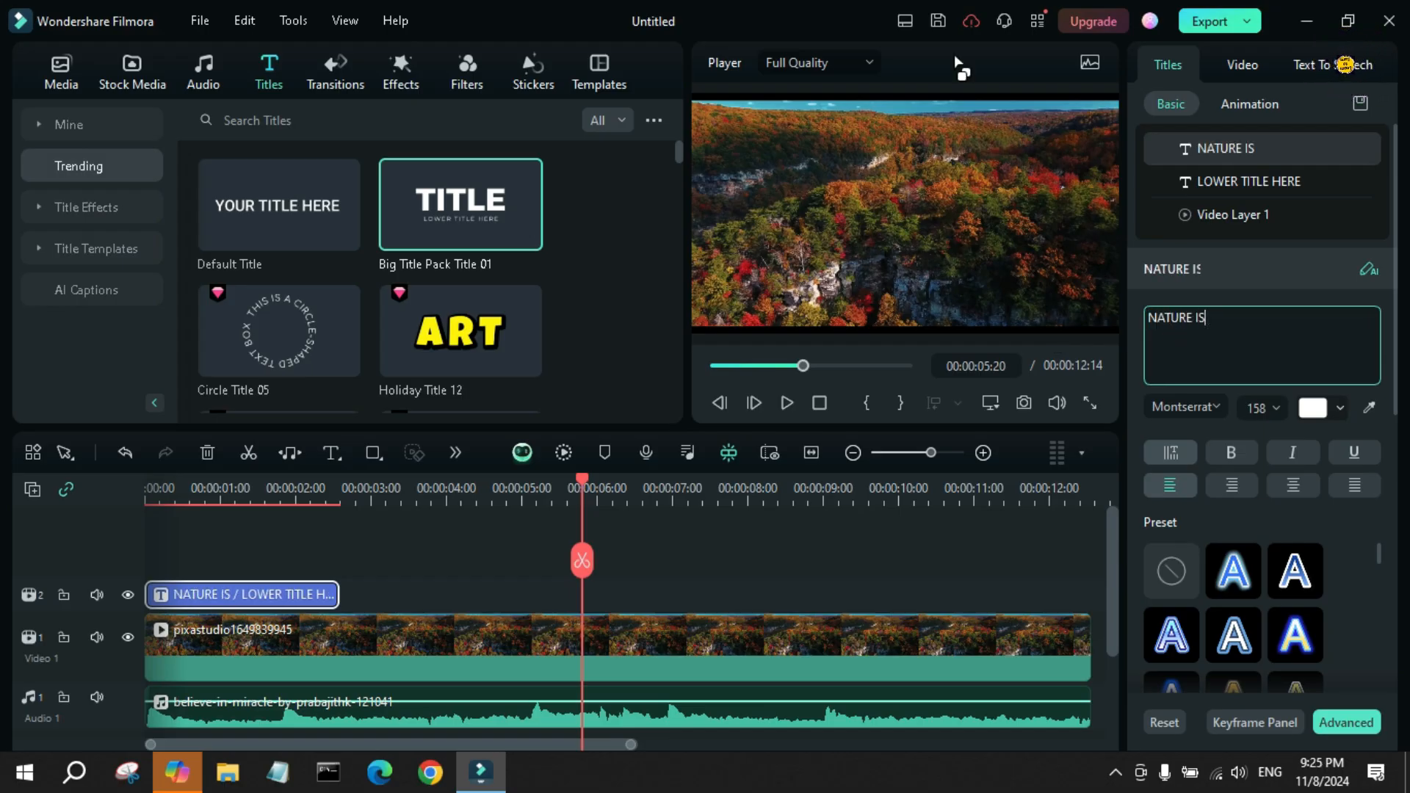
text( BEAUTIFUL)
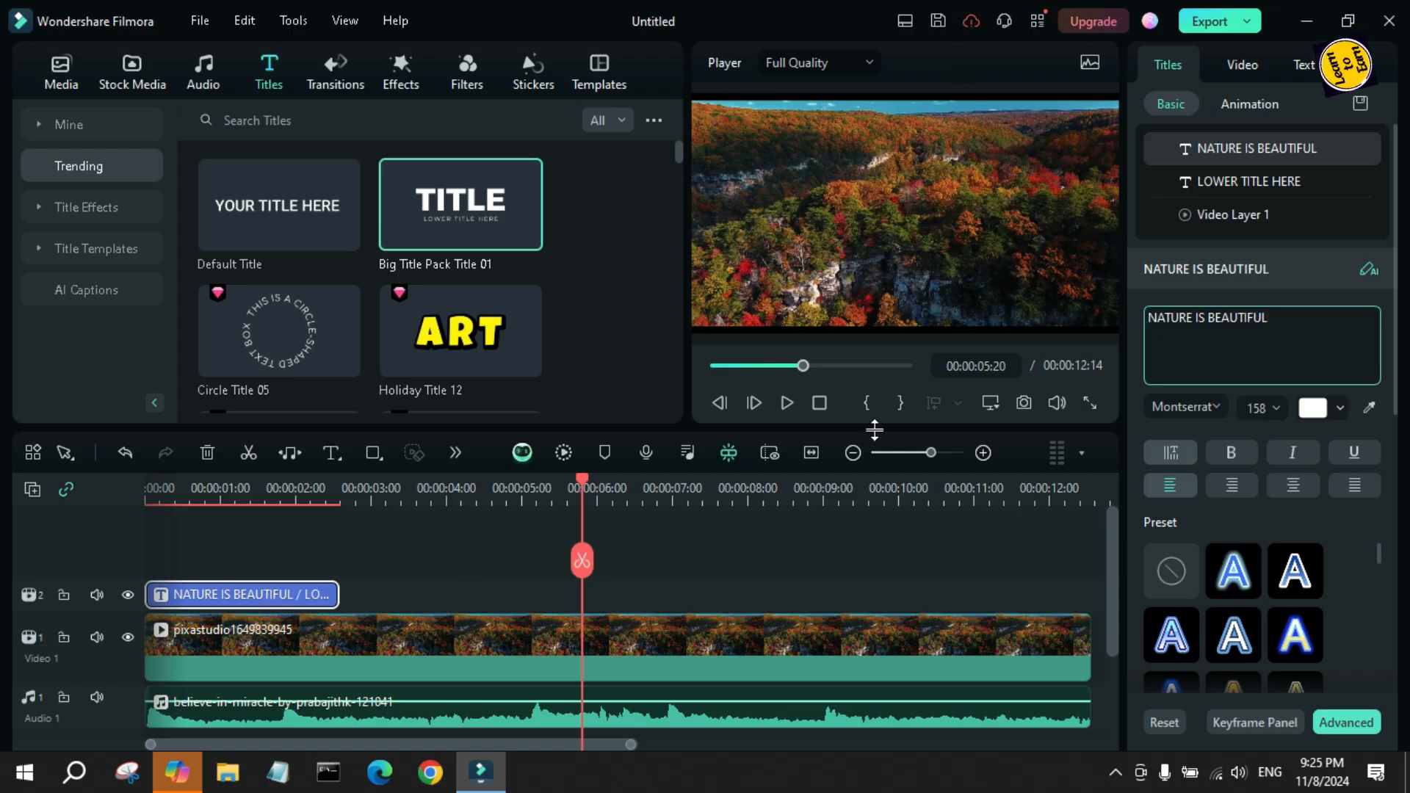
Play the opening of the timeline and pause at 00:00:01:24 to check the title over the video.
click(819, 403)
click(784, 404)
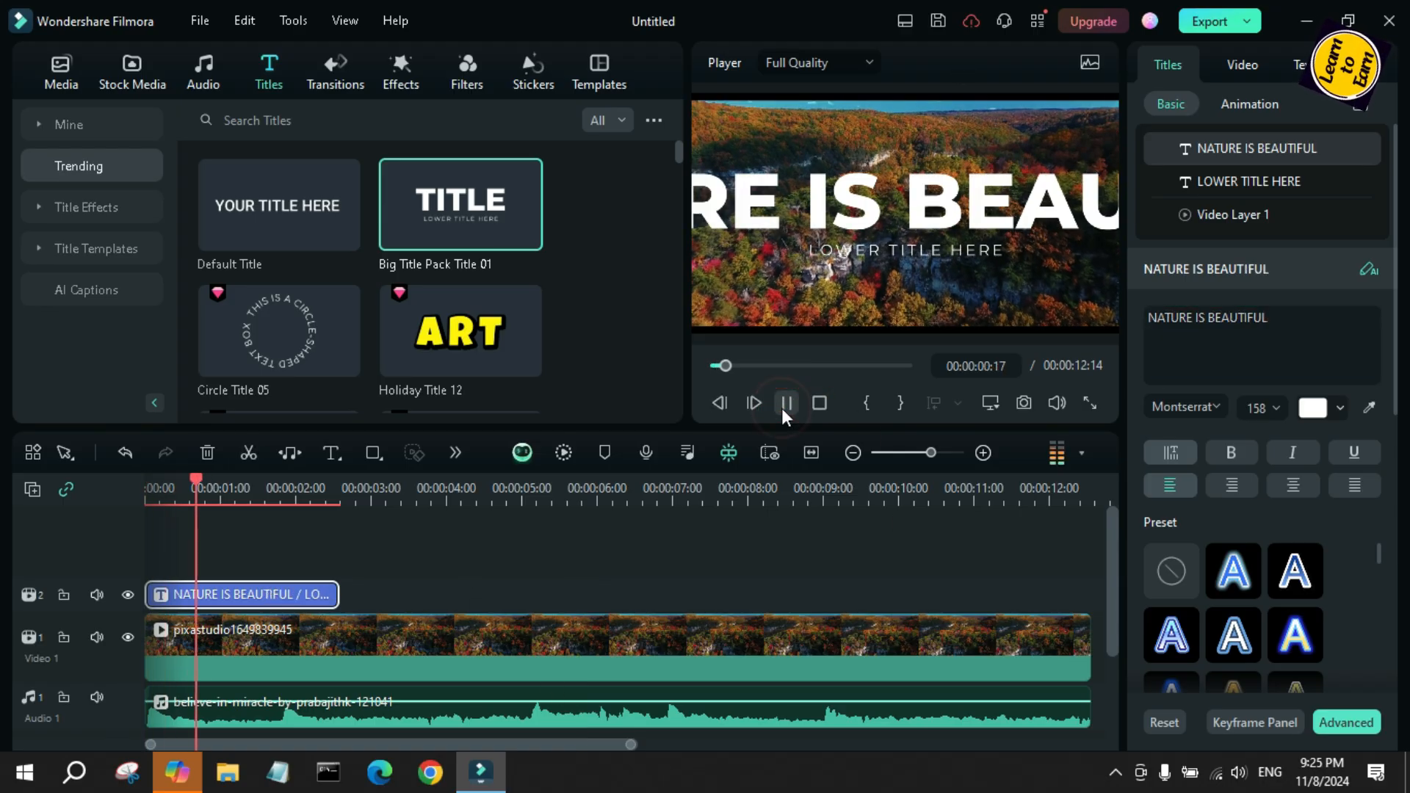
click(783, 404)
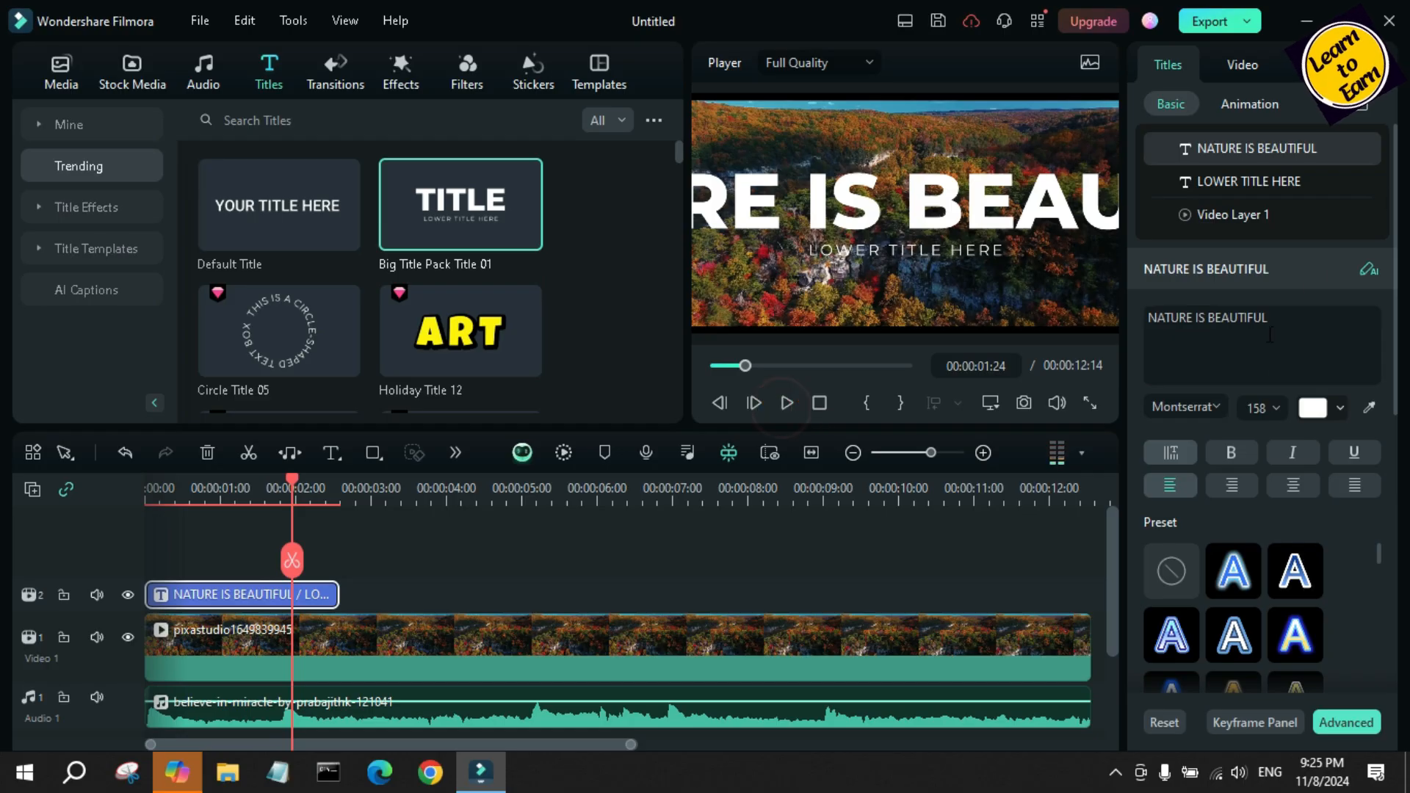
Set the NATURE IS BEAUTIFUL text size to 40 and delete the LOWER TITLE HERE line from the title.
click(1273, 410)
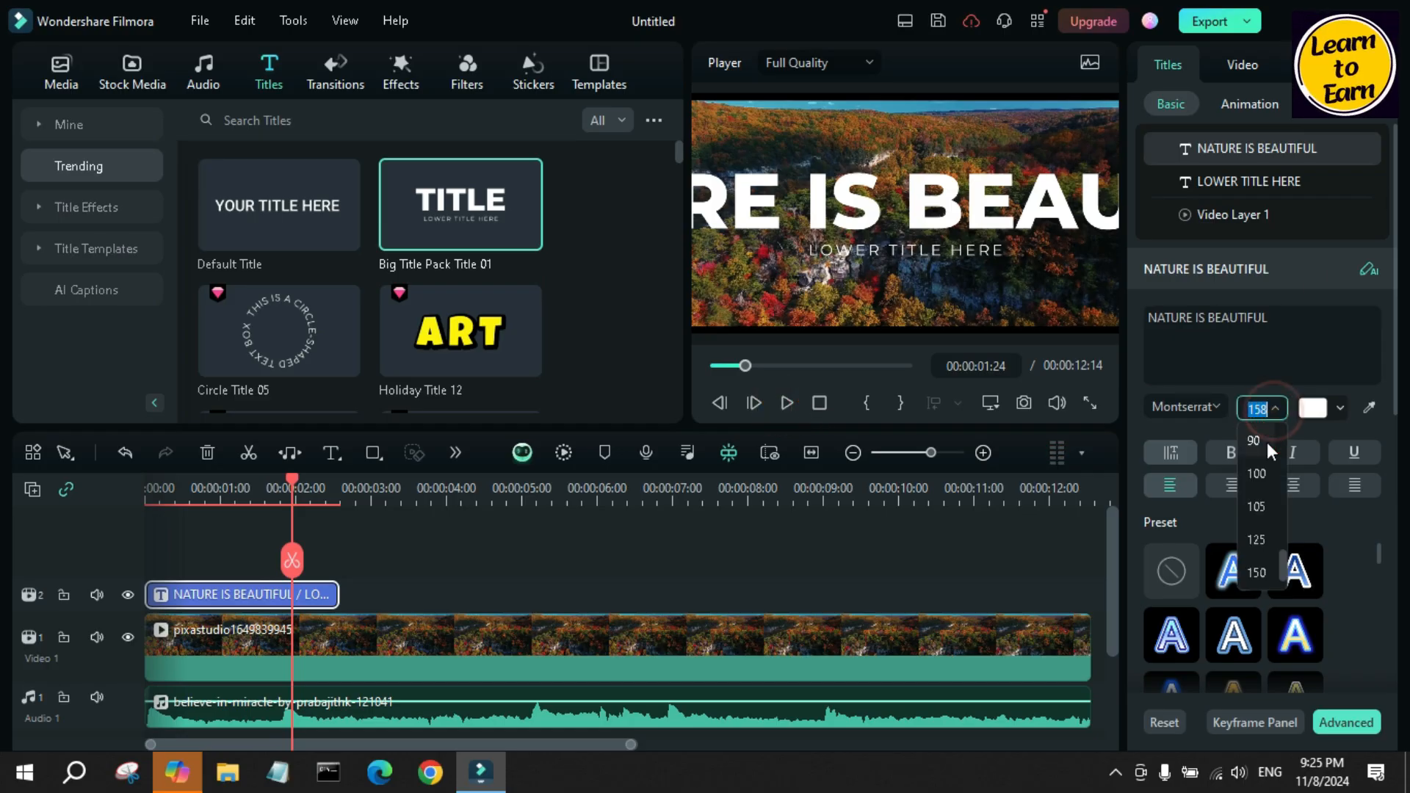
click(1267, 442)
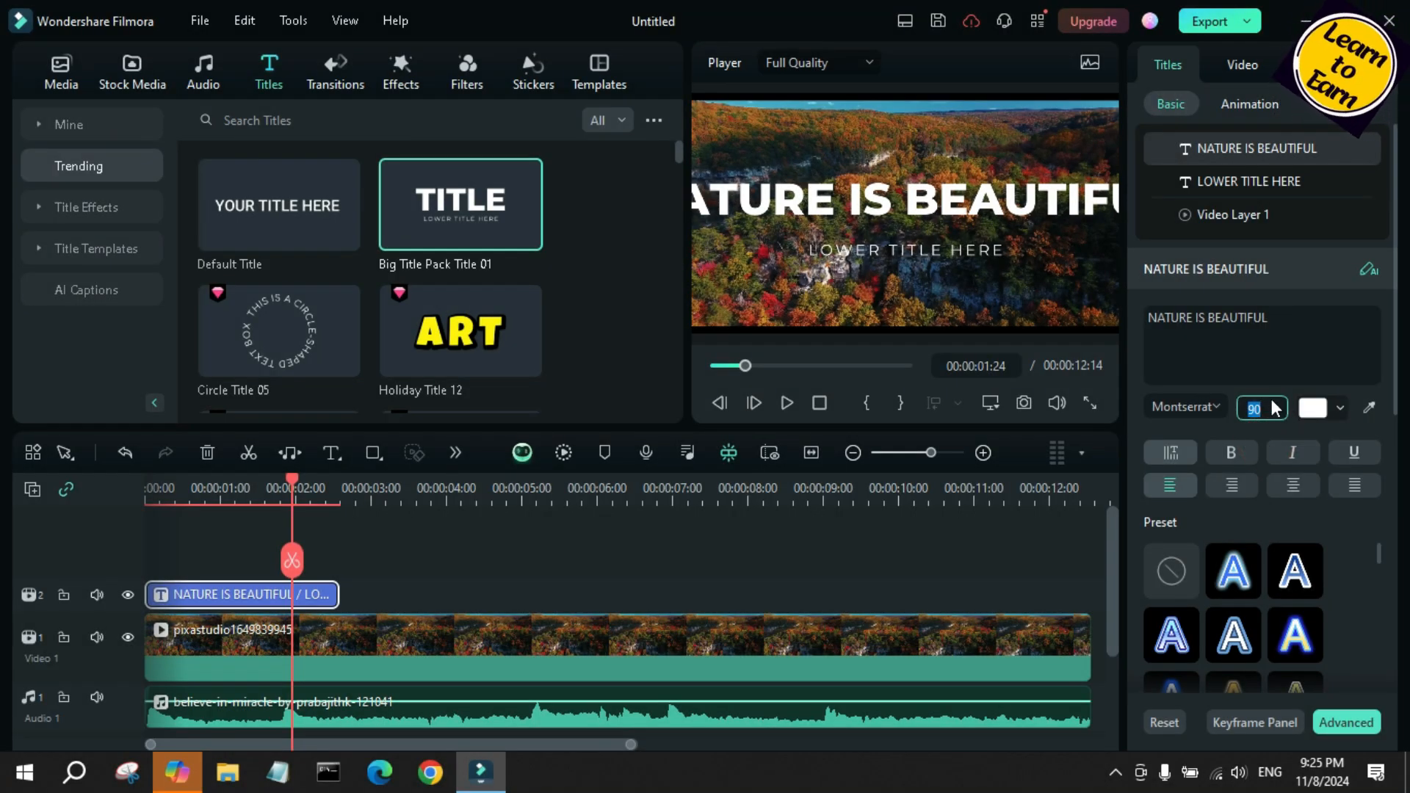
click(1276, 409)
scroll(1258, 488, up, 3)
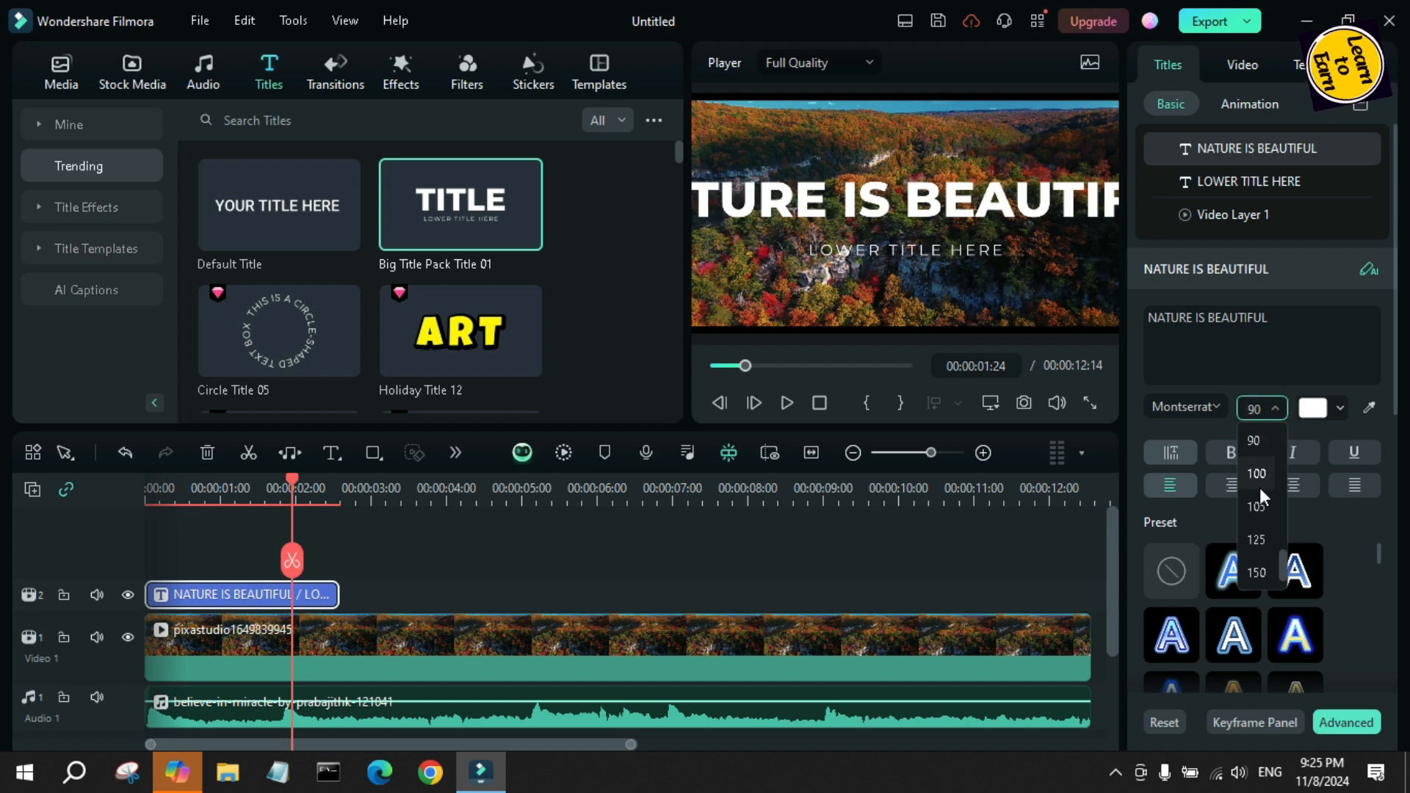
scroll(1259, 476, up, 4)
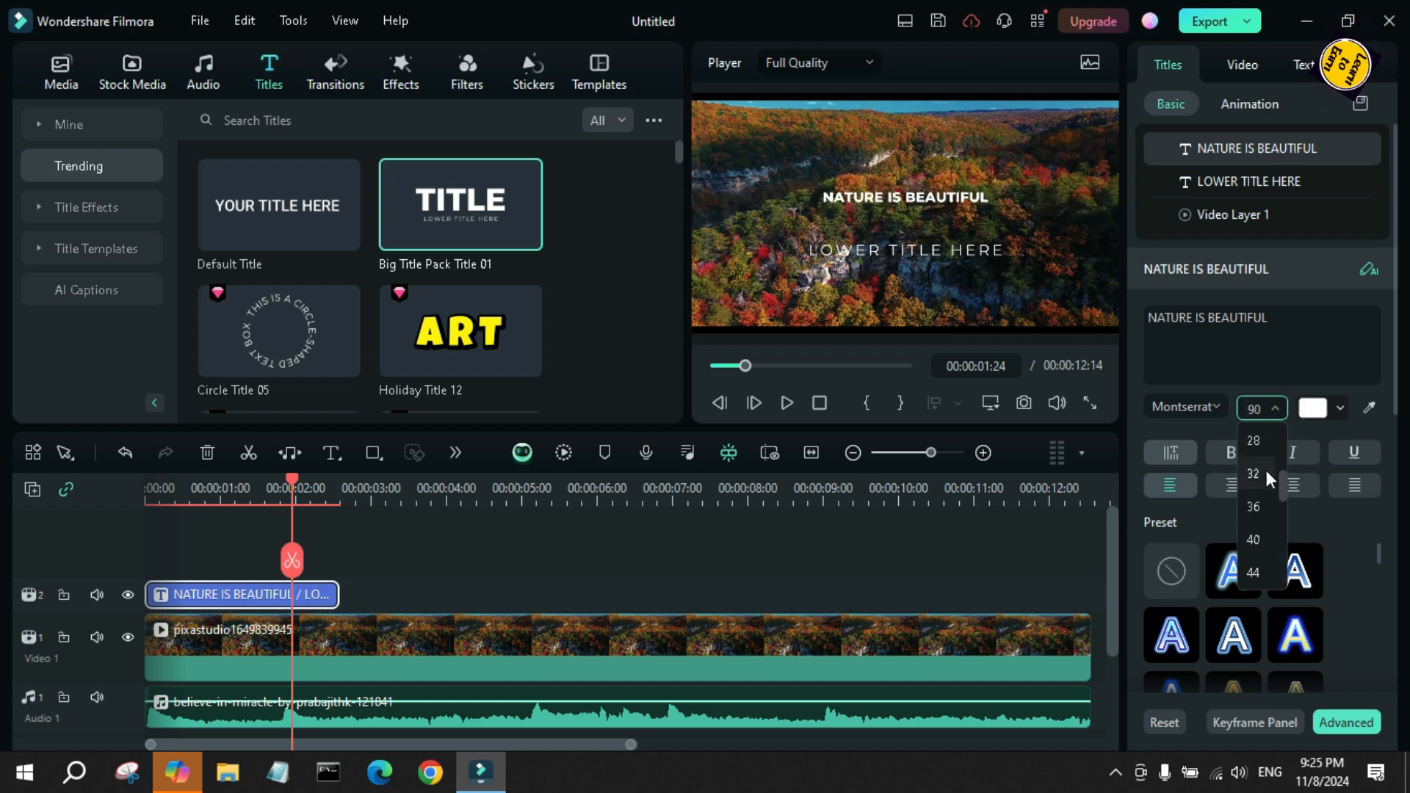
click(1261, 530)
click(923, 248)
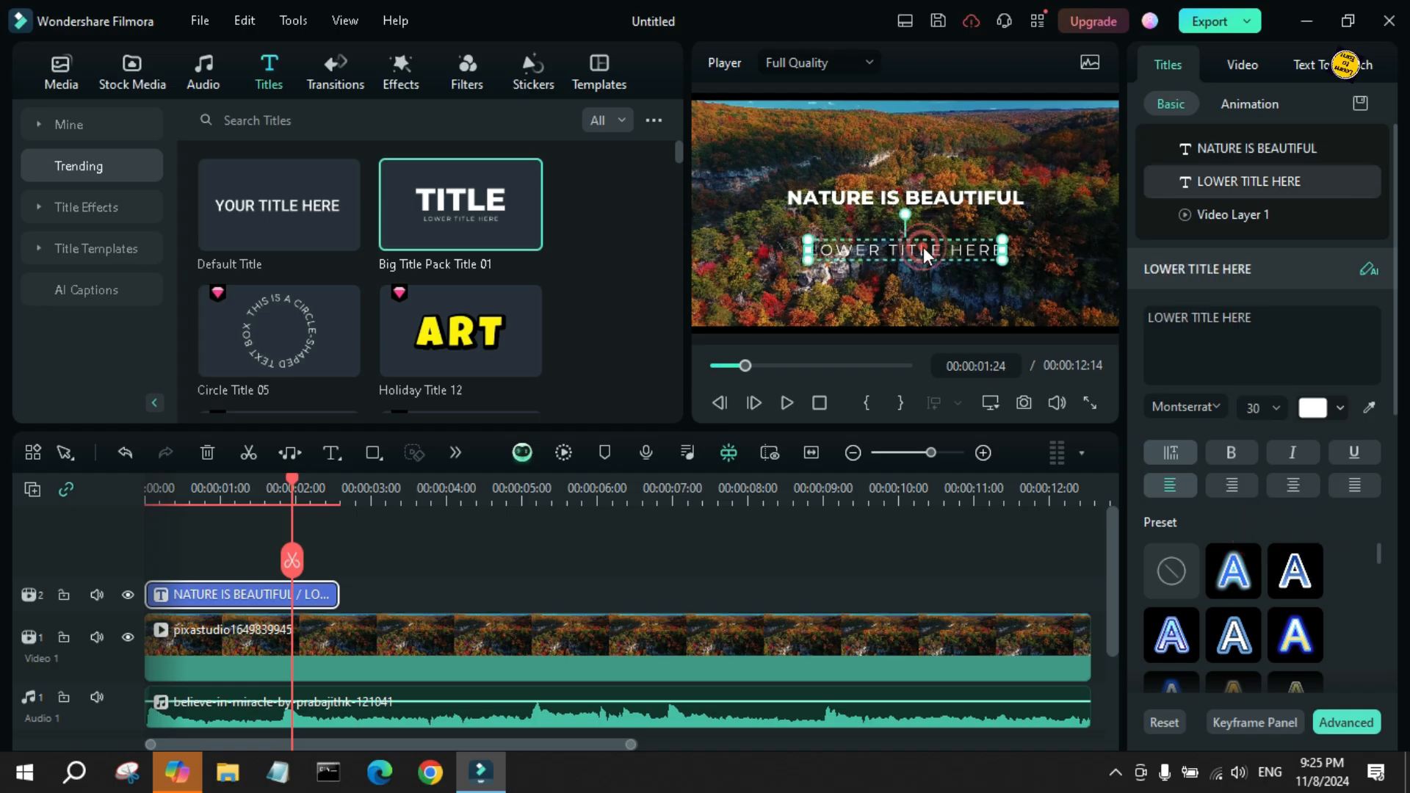
key(Delete)
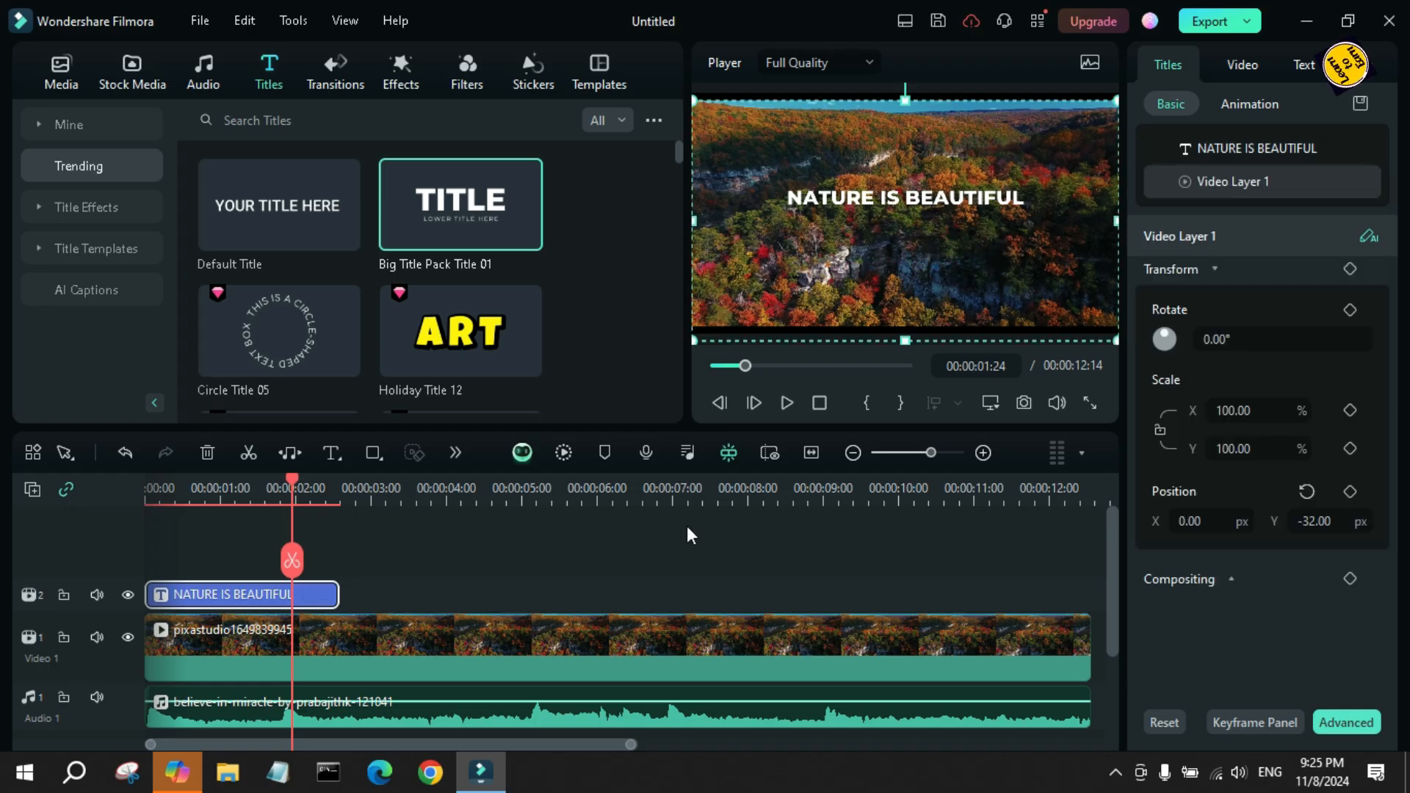
Review the titled video from the start in full screen, then return to the editor and pause playback.
click(818, 404)
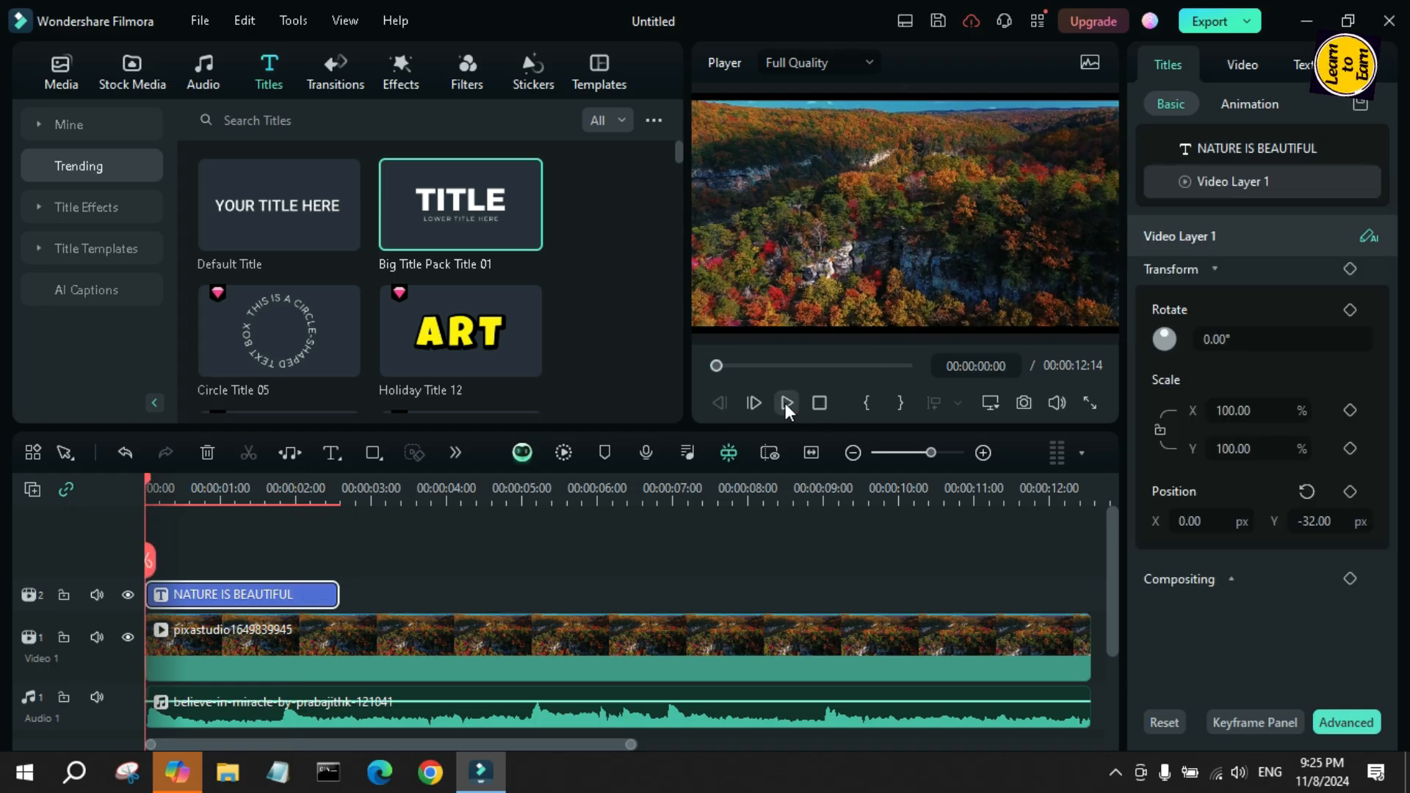
click(785, 403)
click(1079, 400)
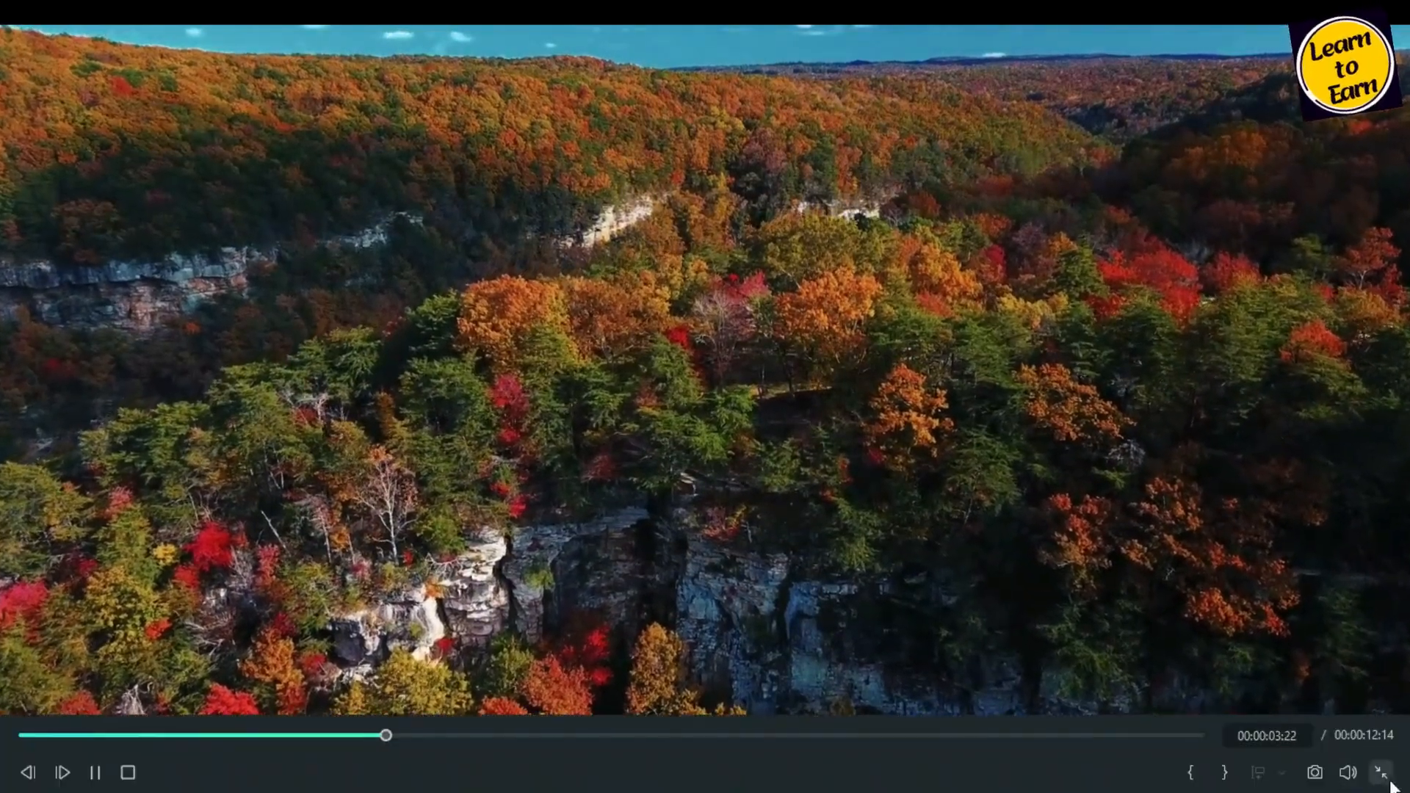
key(Escape)
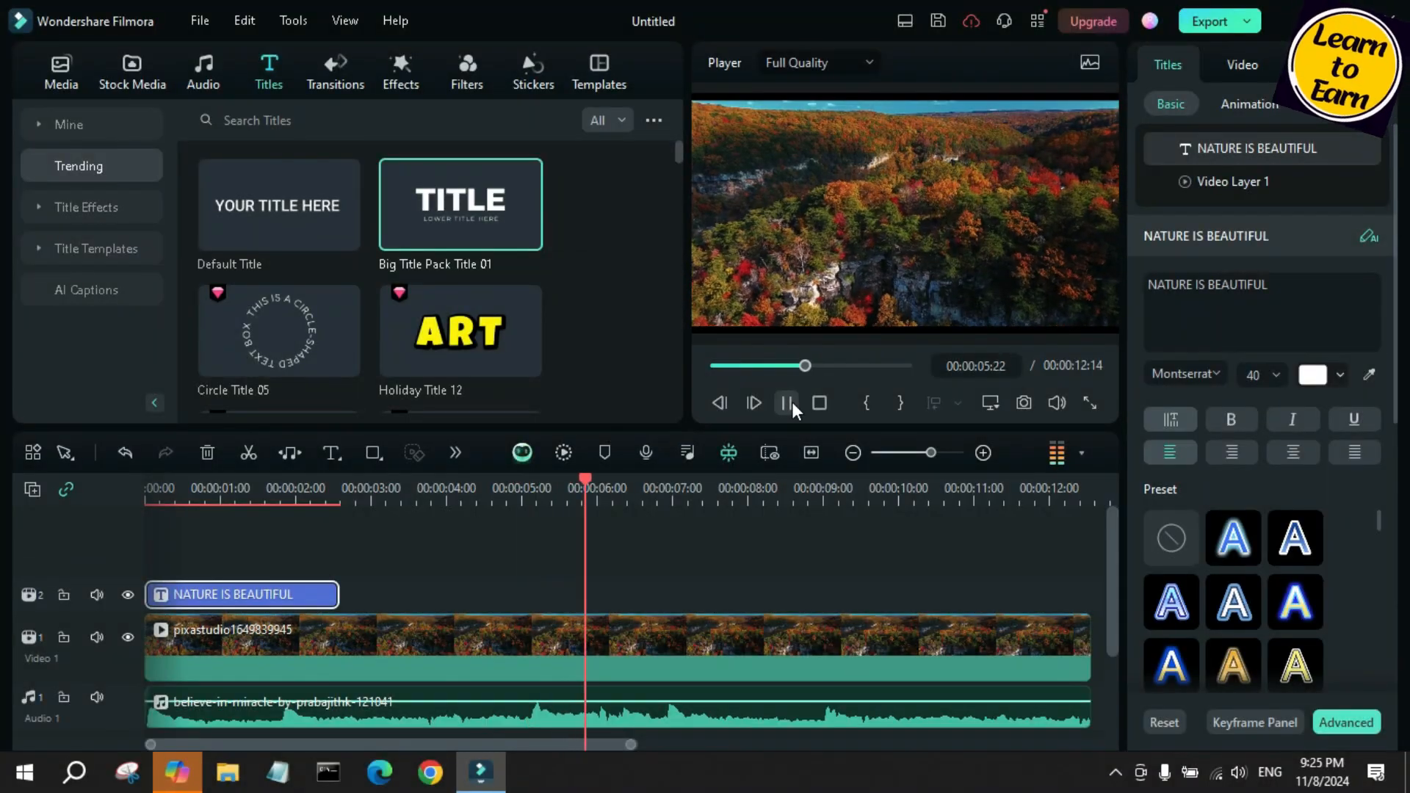
click(788, 403)
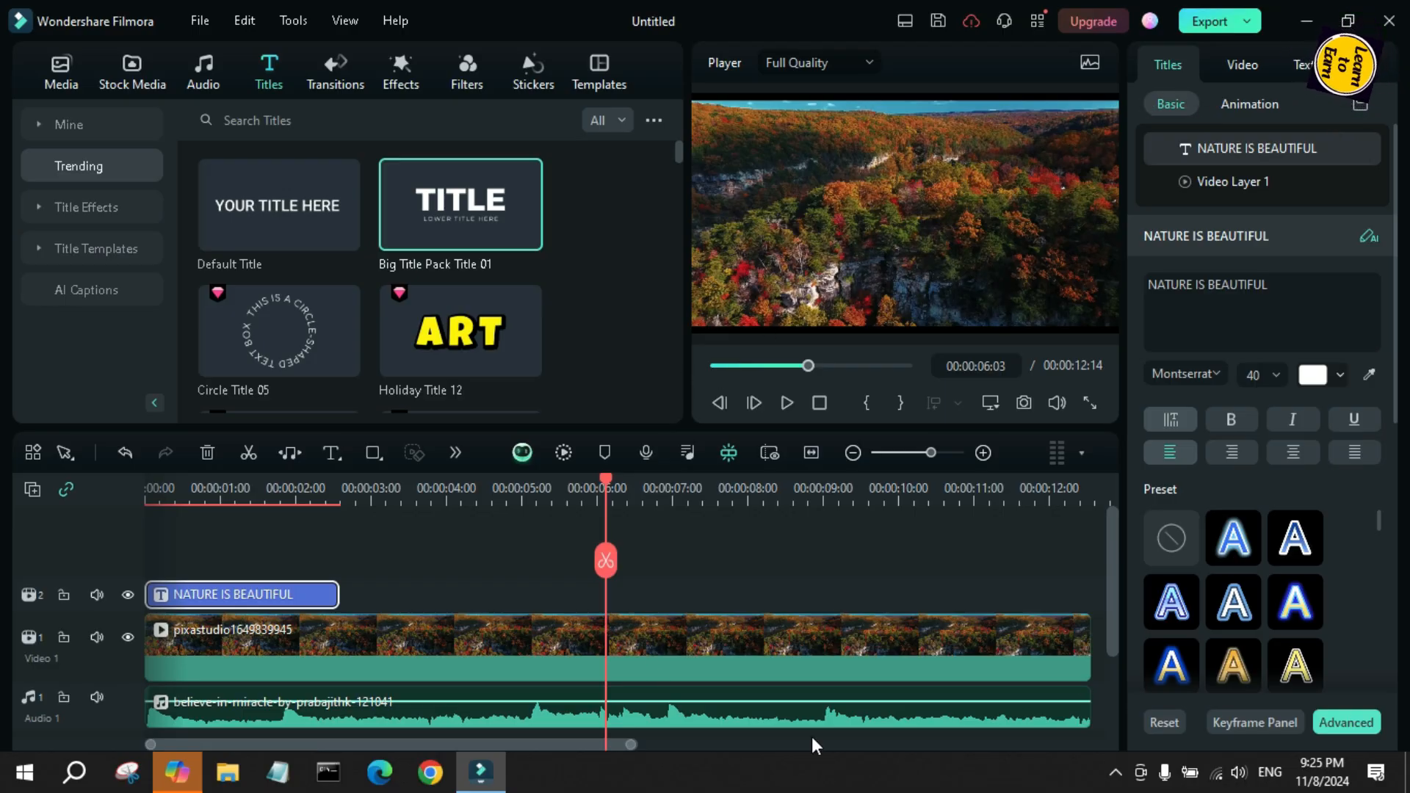
Open the export settings and name the output video fIRST PROJECT.
click(1202, 22)
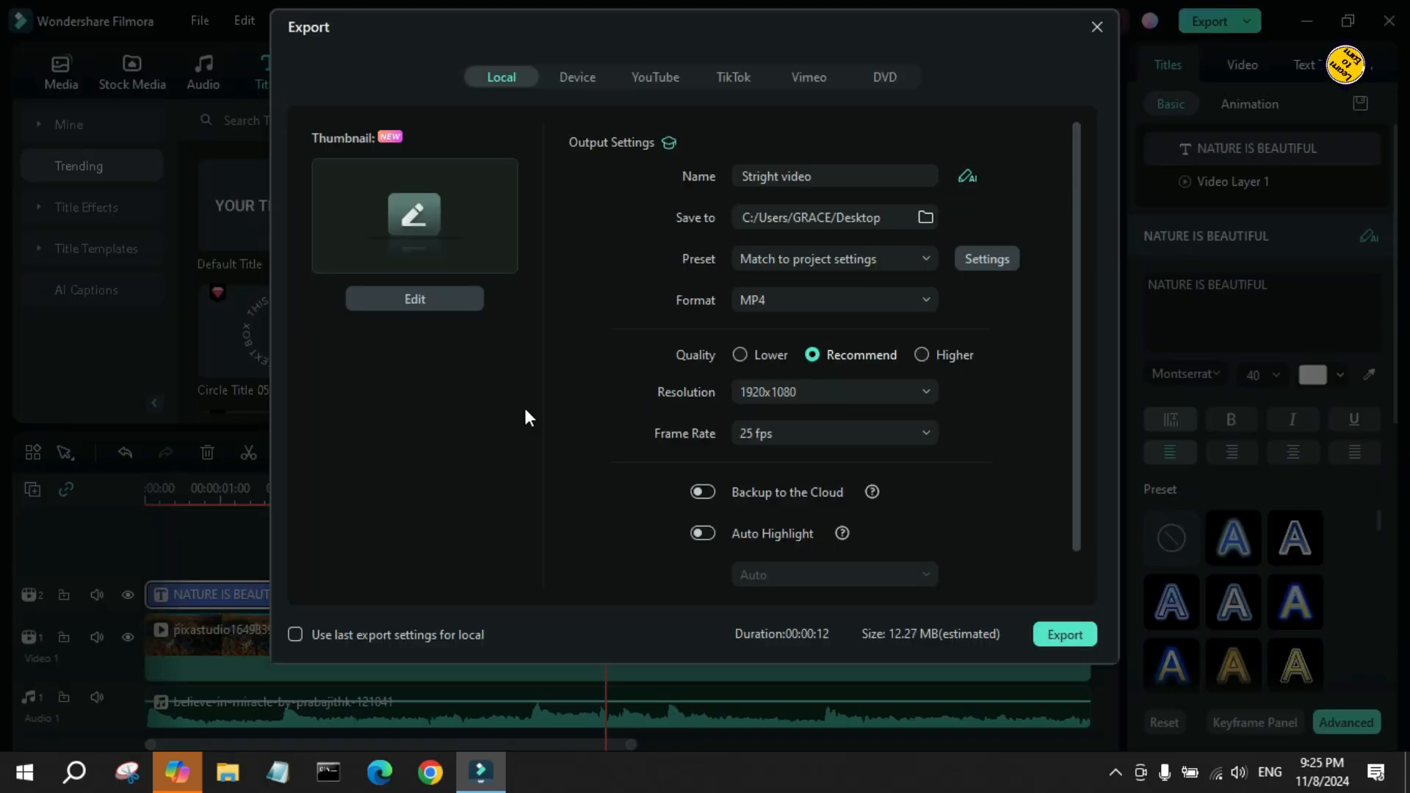
click(832, 171)
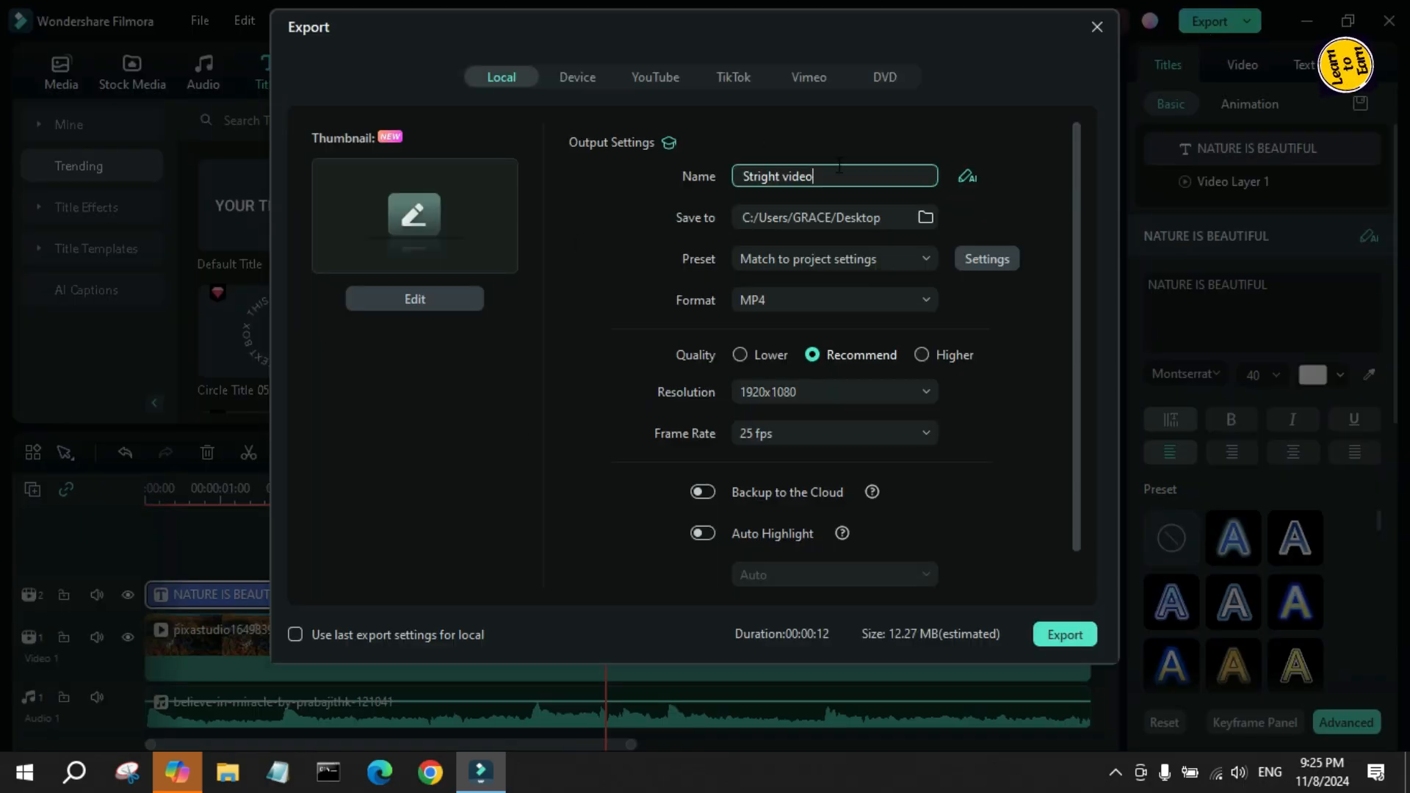
key(BackSpace)
key(BackSpace)
key(BackSpace)
key(BackSpace)
key(BackSpace)
key(BackSpace)
key(BackSpace)
key(BackSpace)
key(BackSpace)
key(BackSpace)
key(BackSpace)
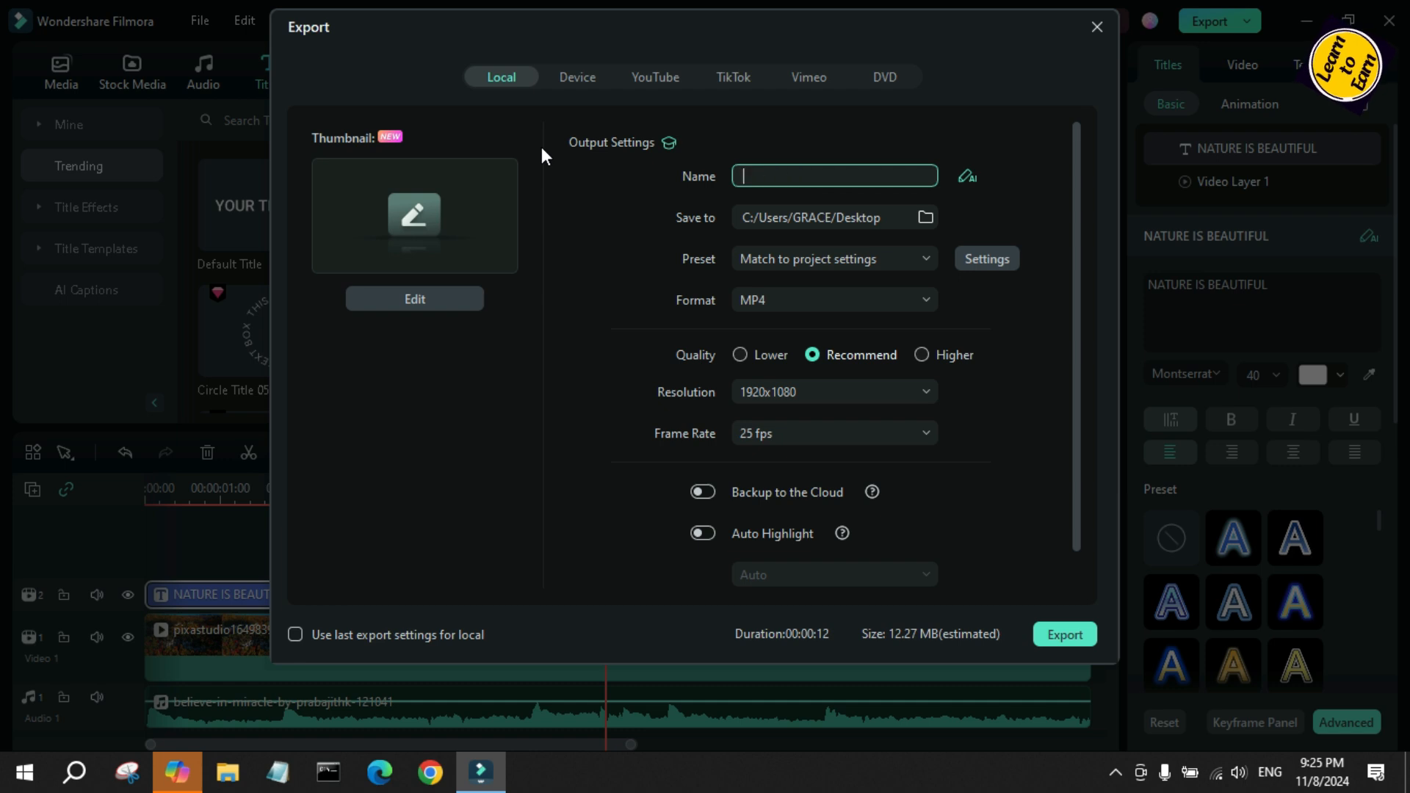
text(fIRST PROJECT)
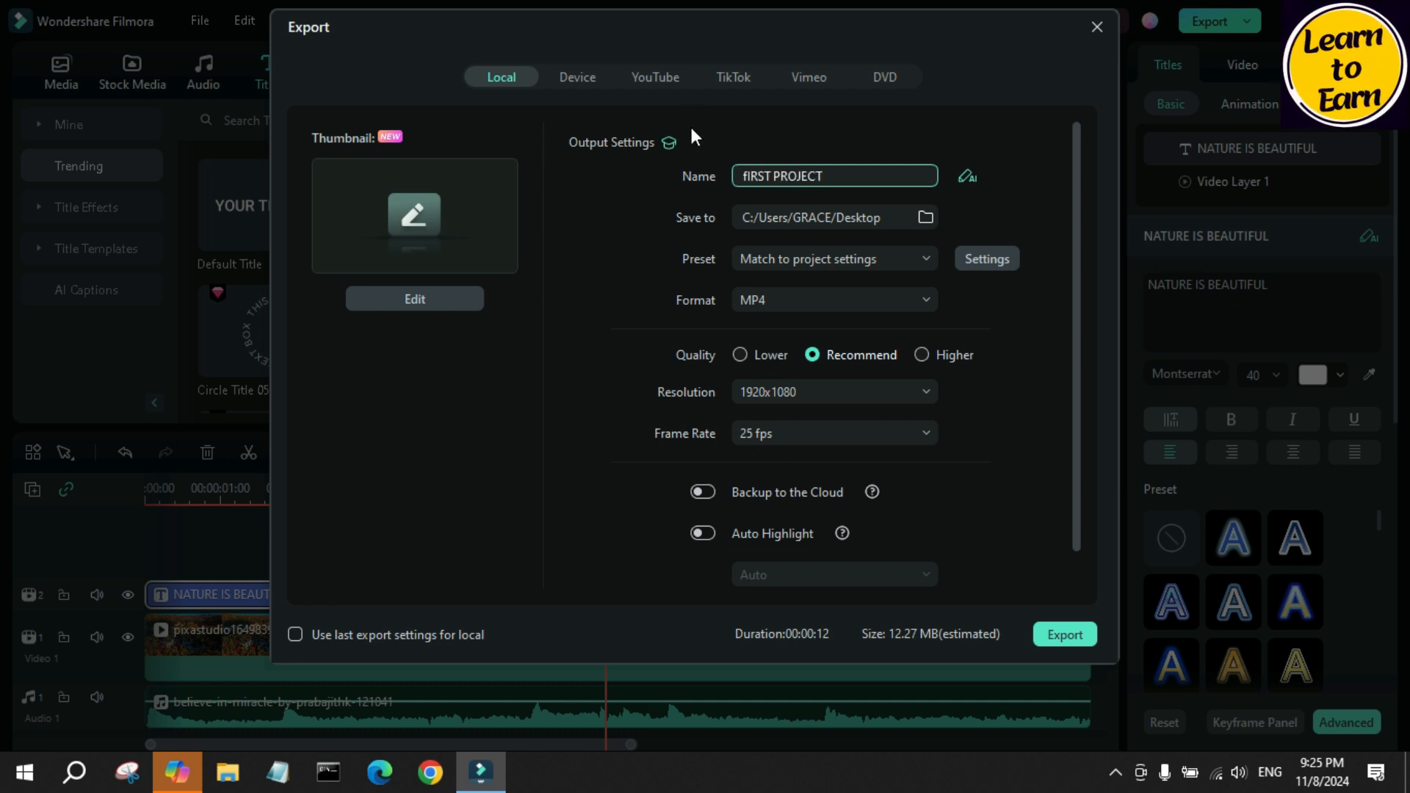
Set the export quality to Higher and the frame rate to 30 fps, and export the video.
click(924, 354)
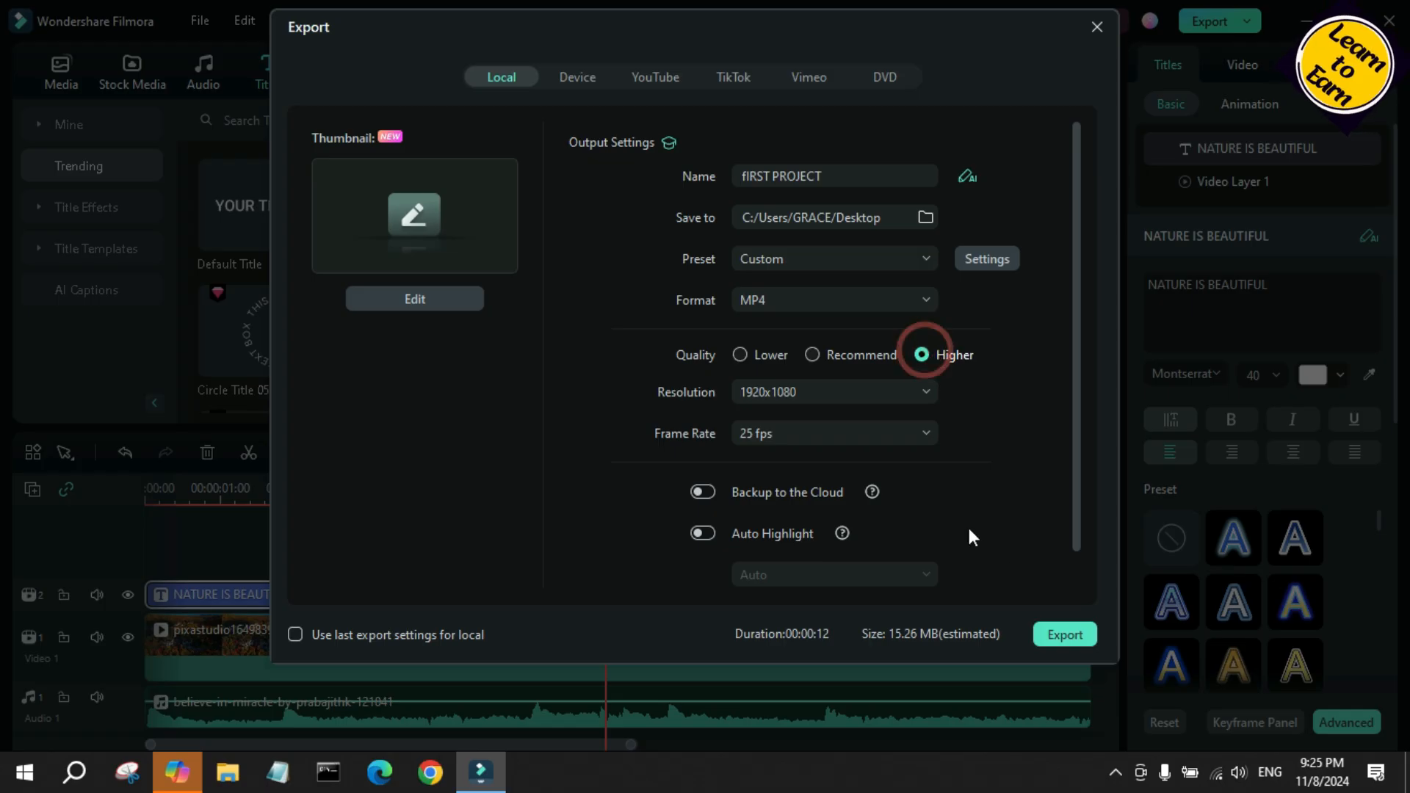
click(817, 431)
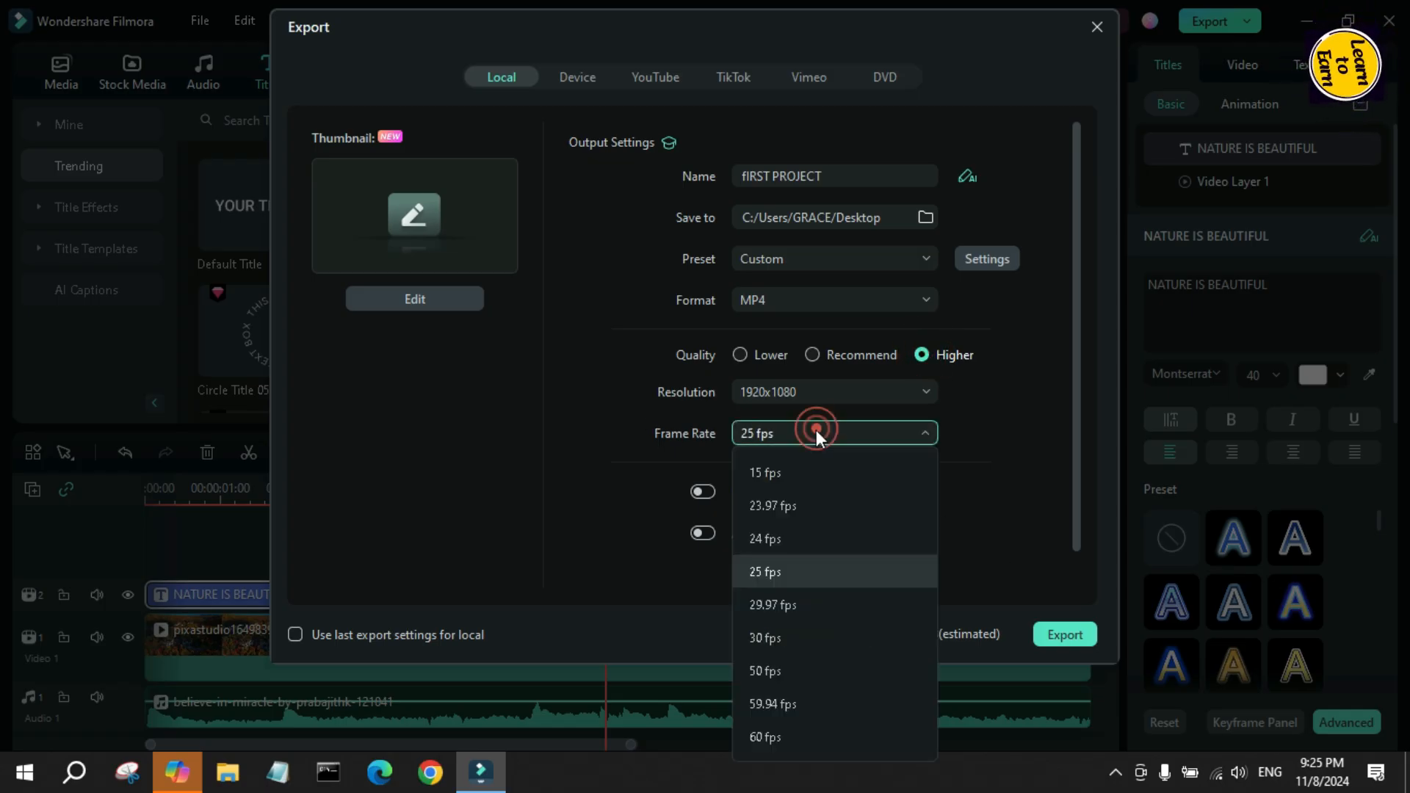
click(775, 633)
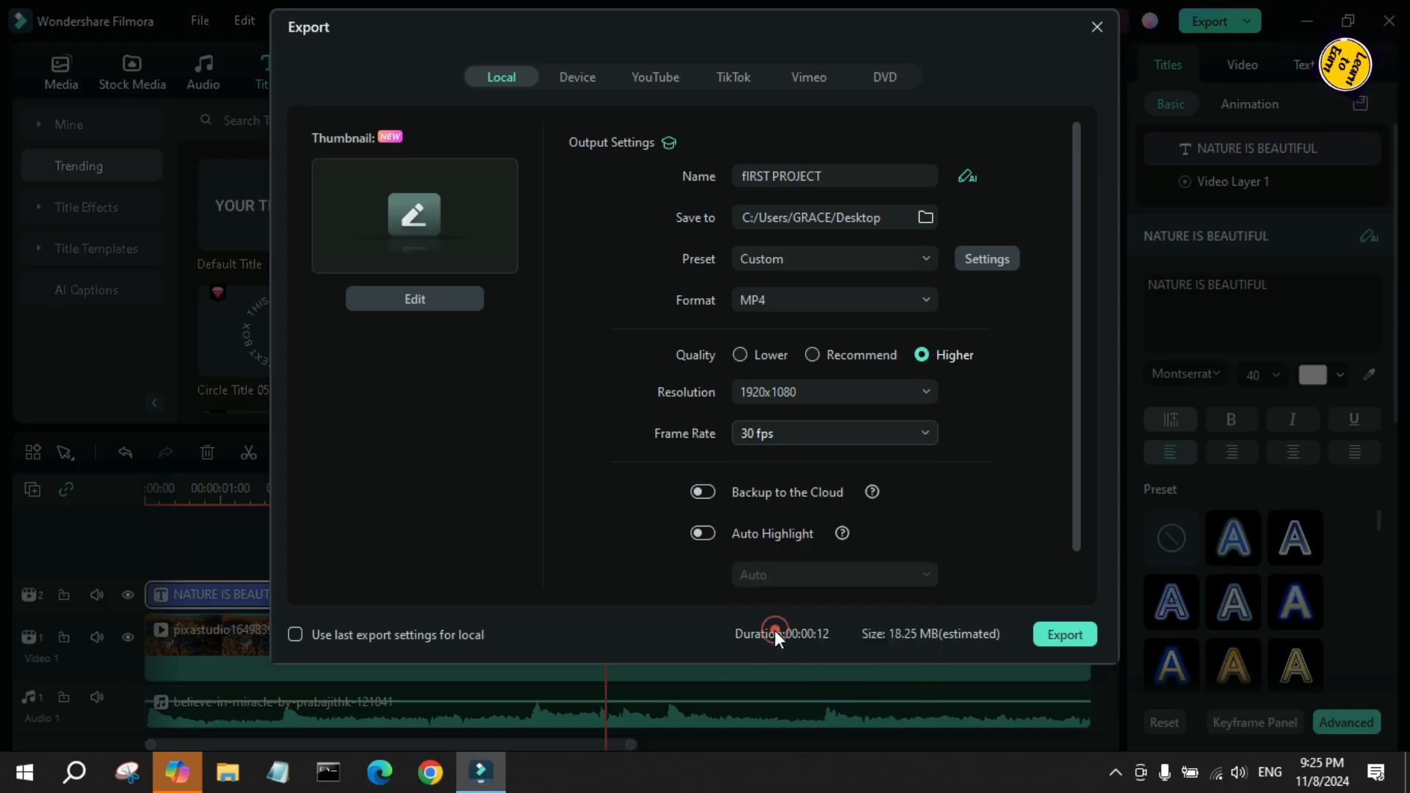
click(1066, 633)
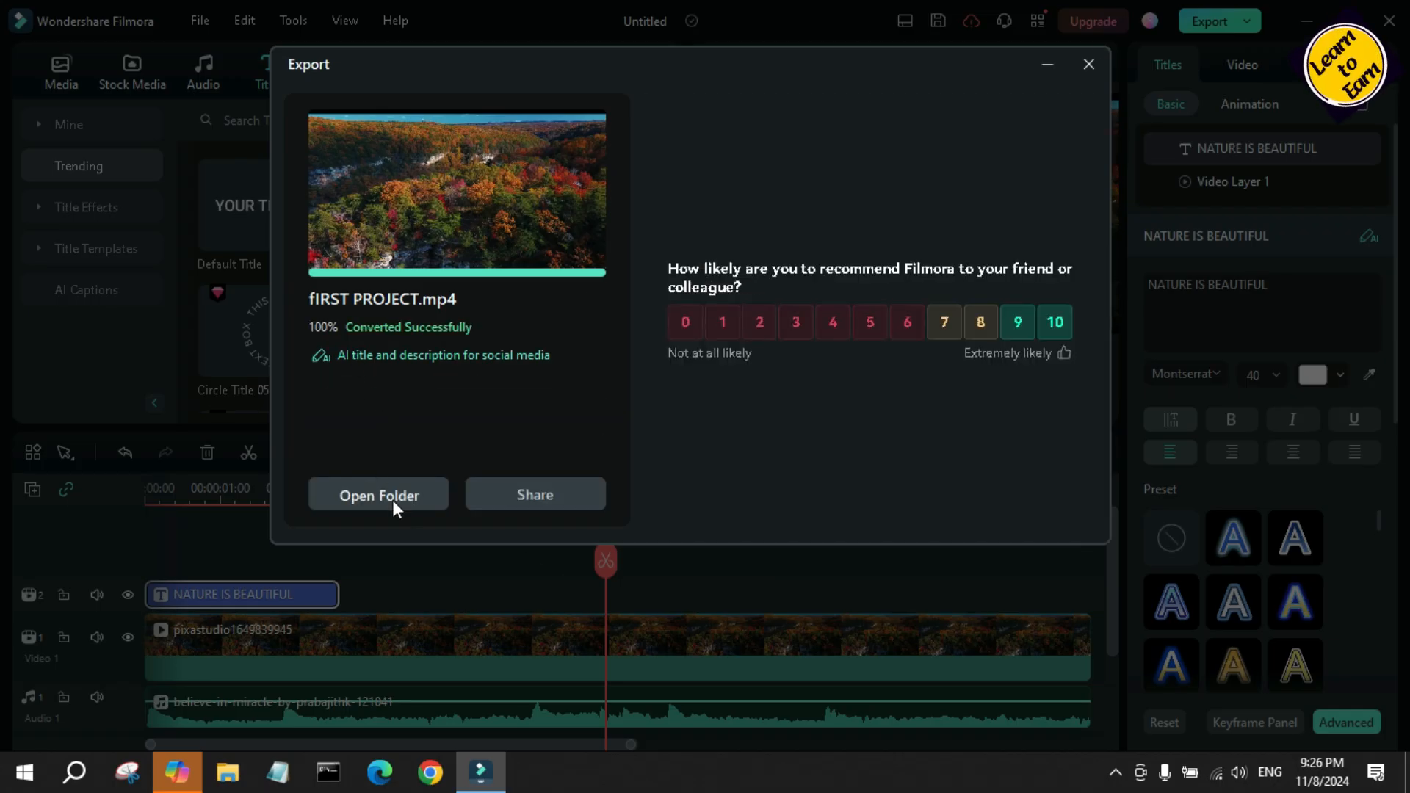
Open the export folder, play fIRST PROJECT in VLC in full screen, then leave full screen and pause playback.
click(393, 500)
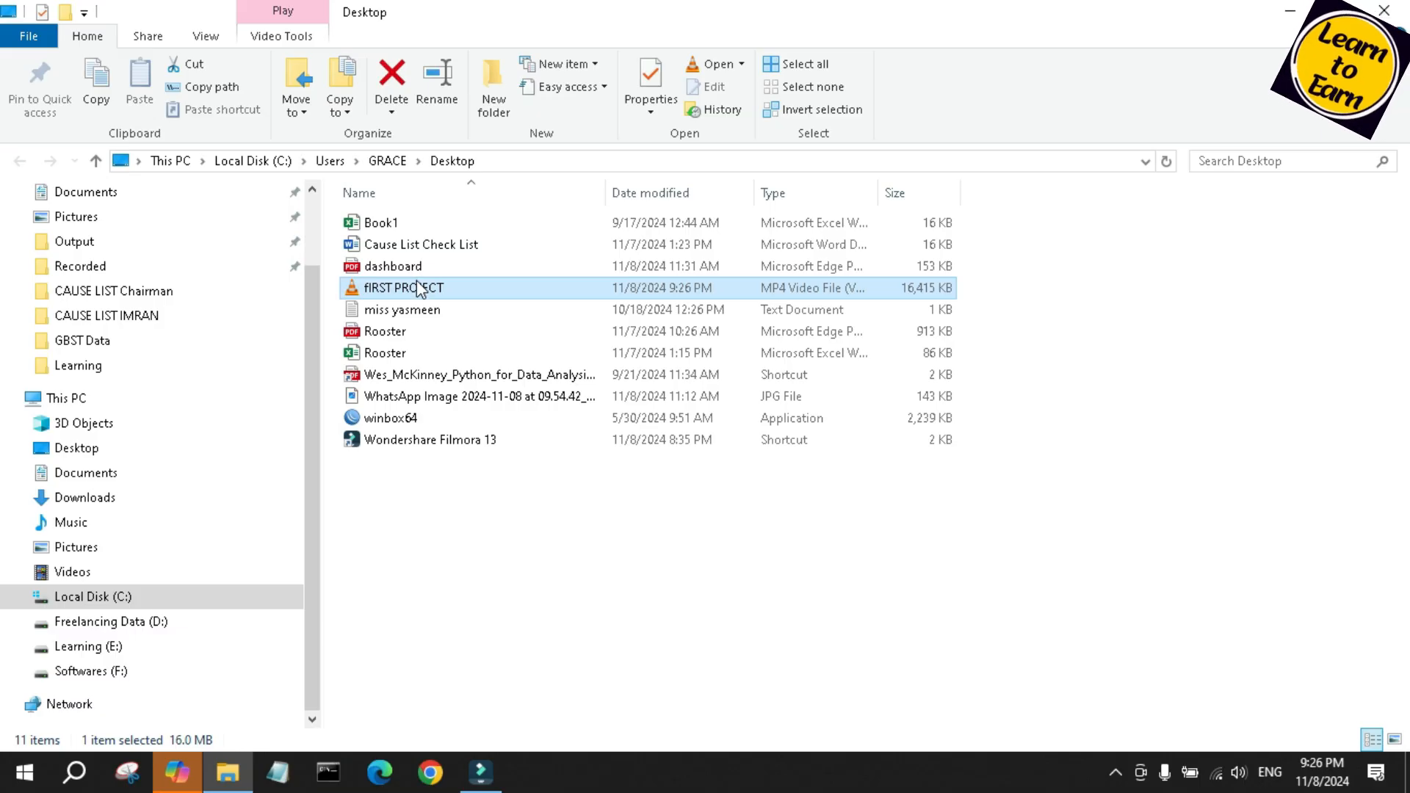
double_click(420, 290)
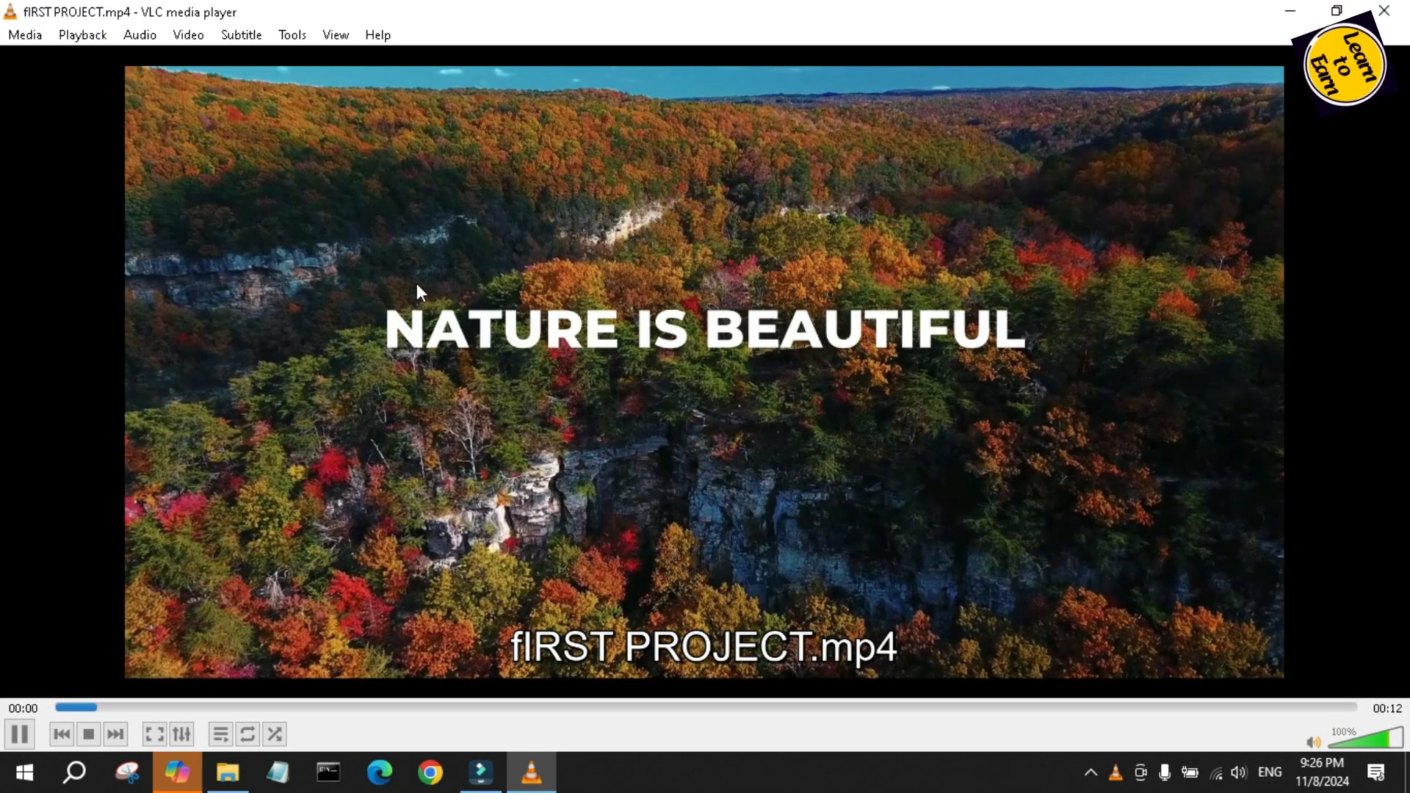
double_click(417, 284)
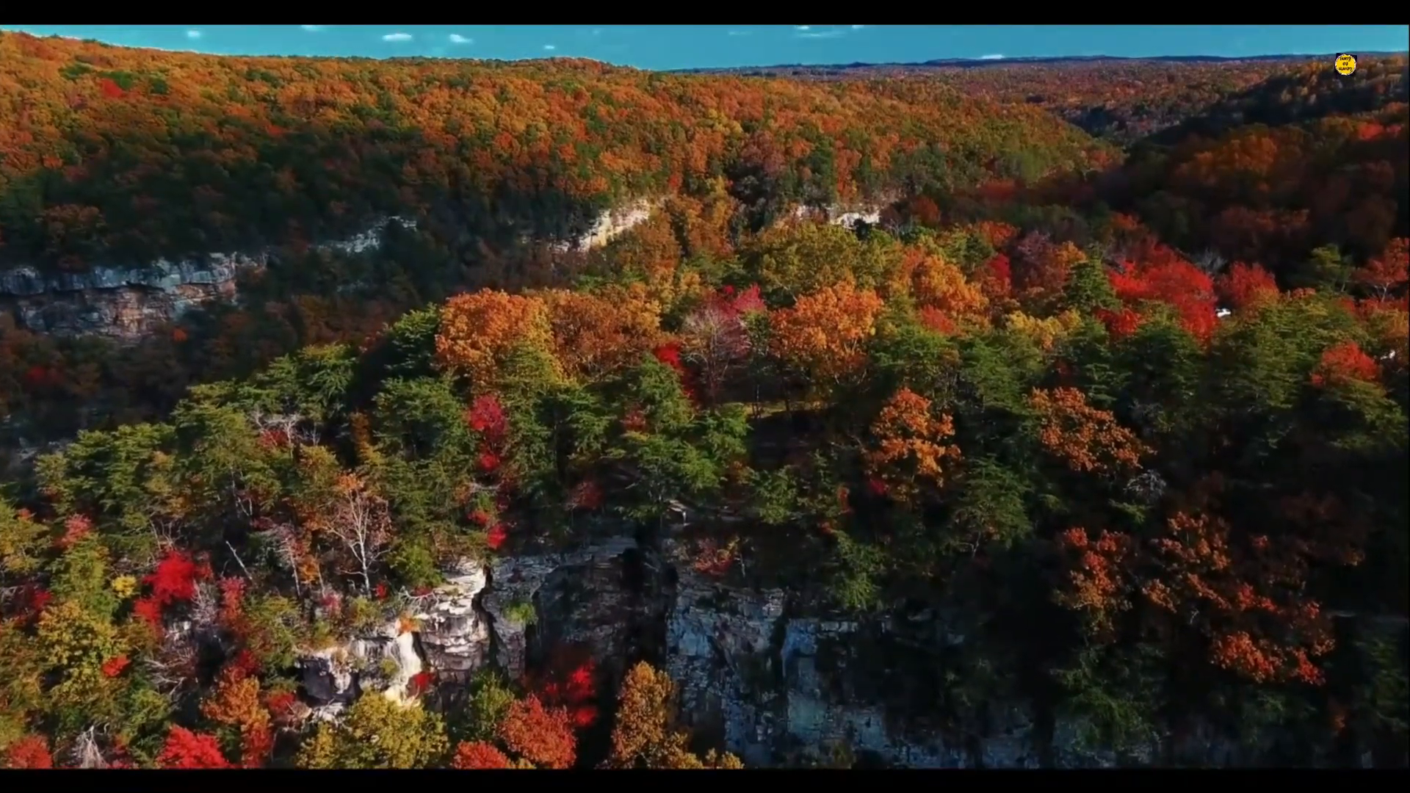
mouse_move(576, 316)
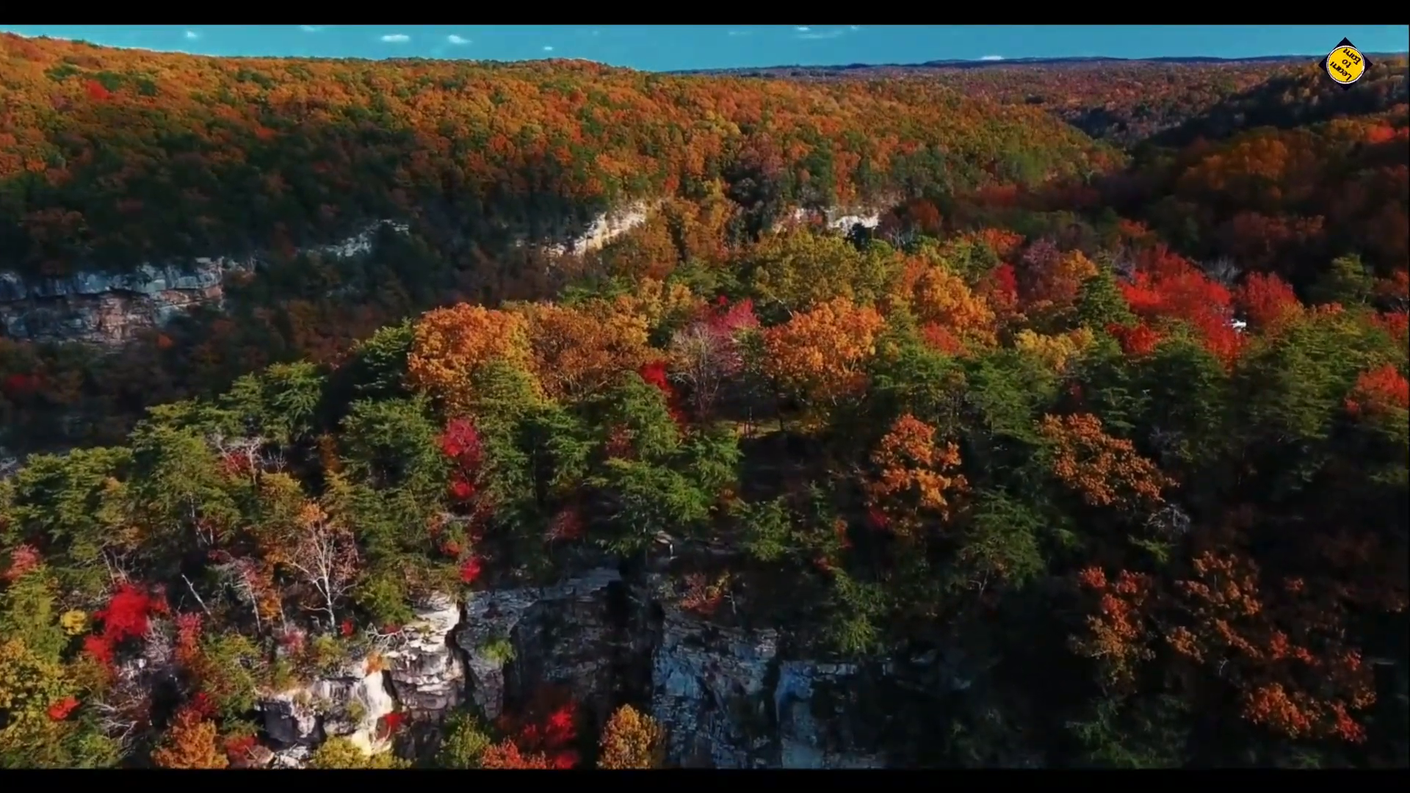
double_click(576, 315)
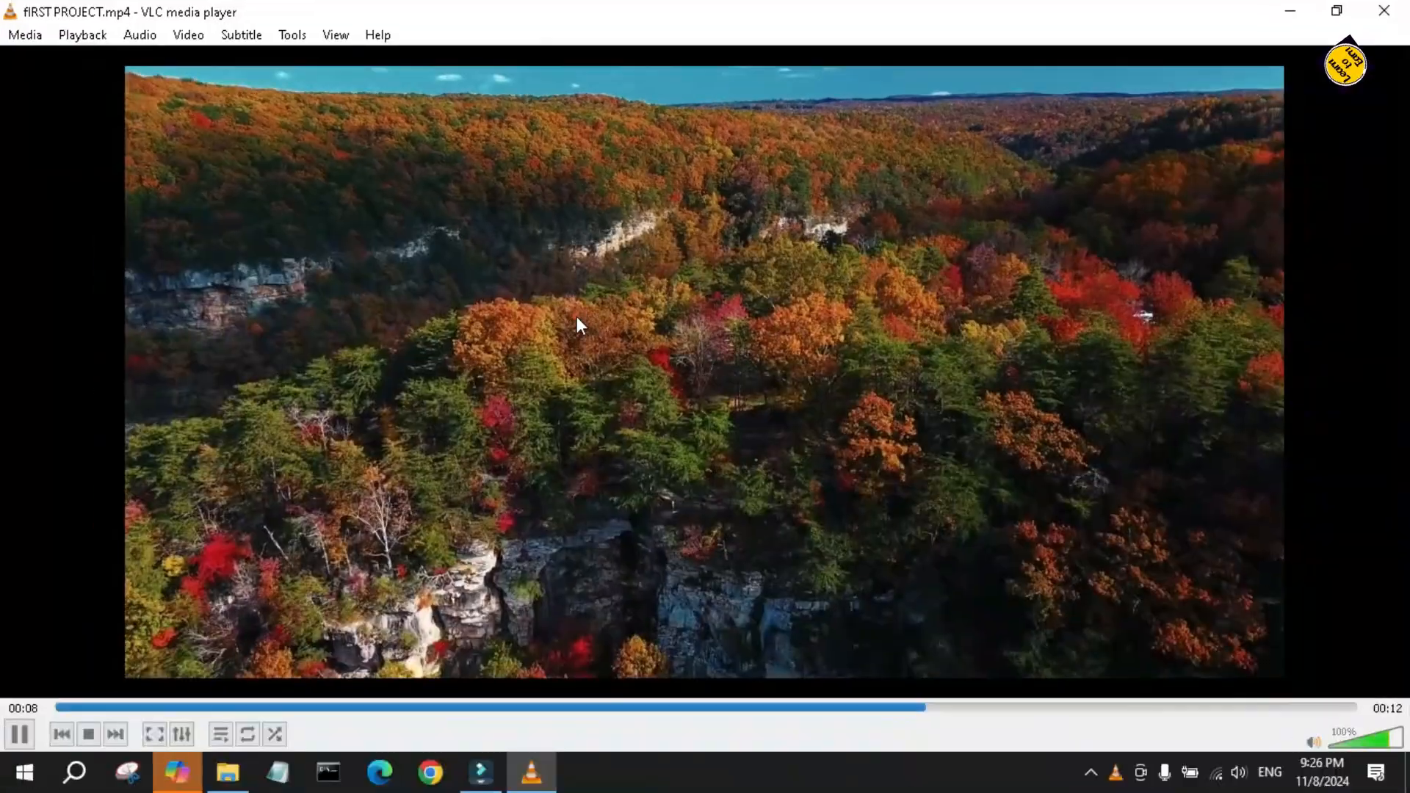
click(19, 734)
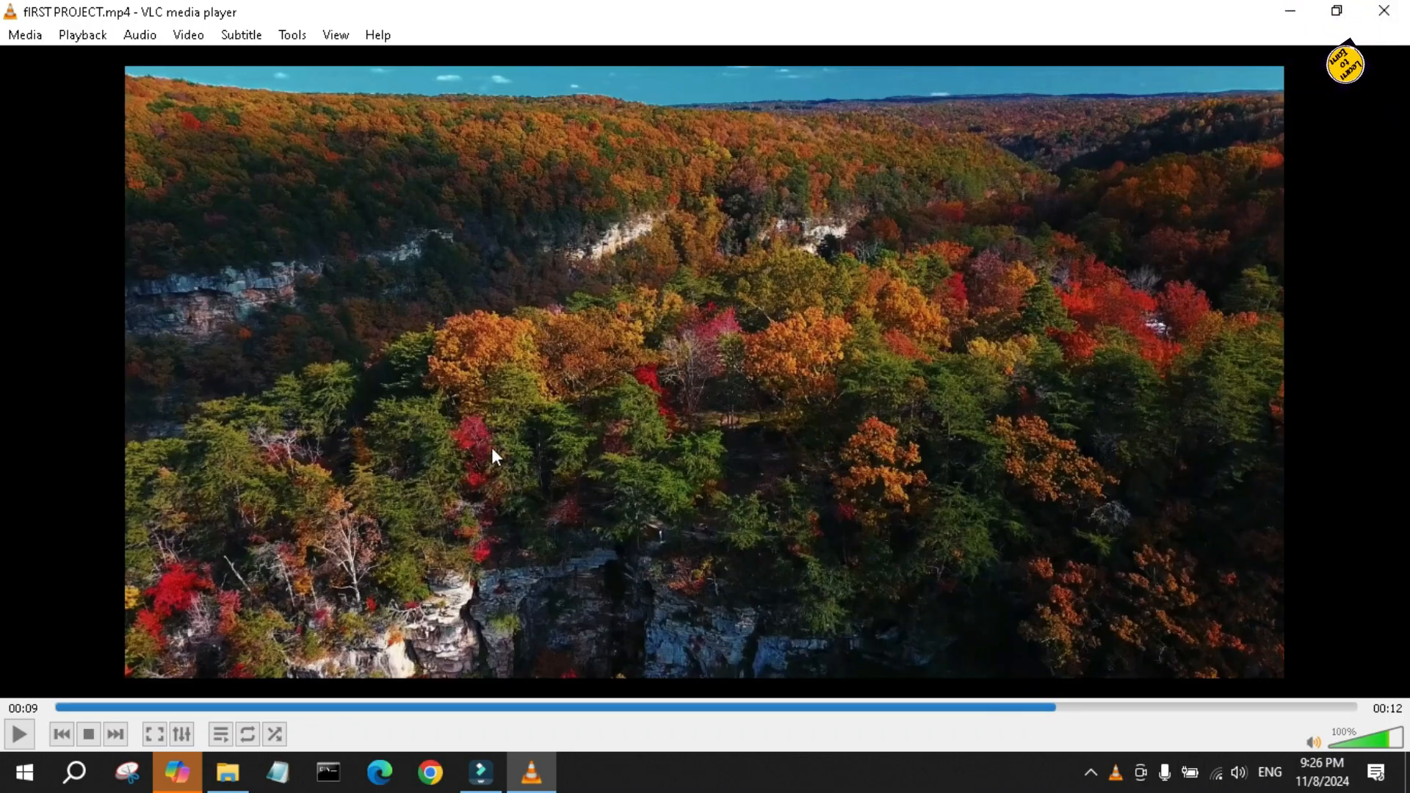
click(1115, 773)
right_click(1078, 734)
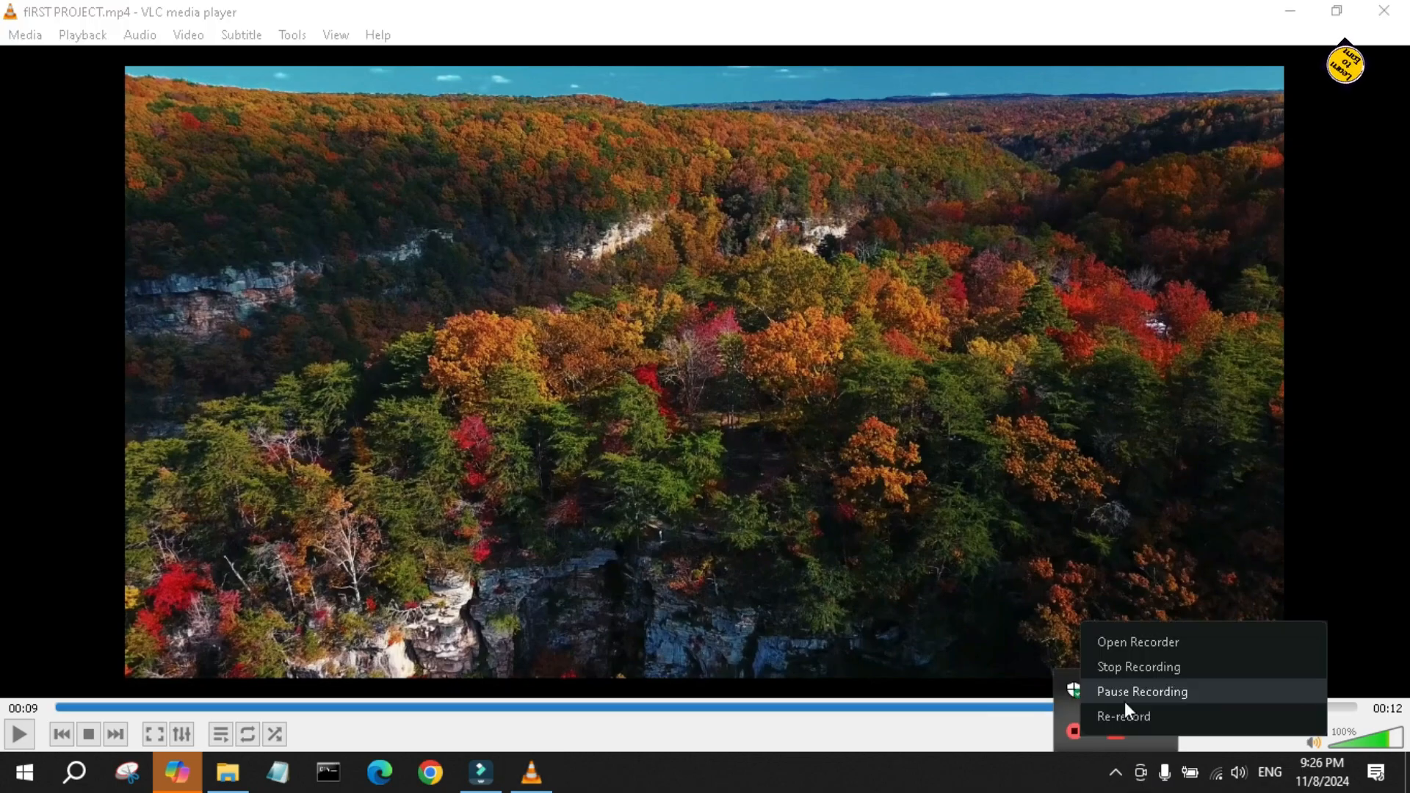